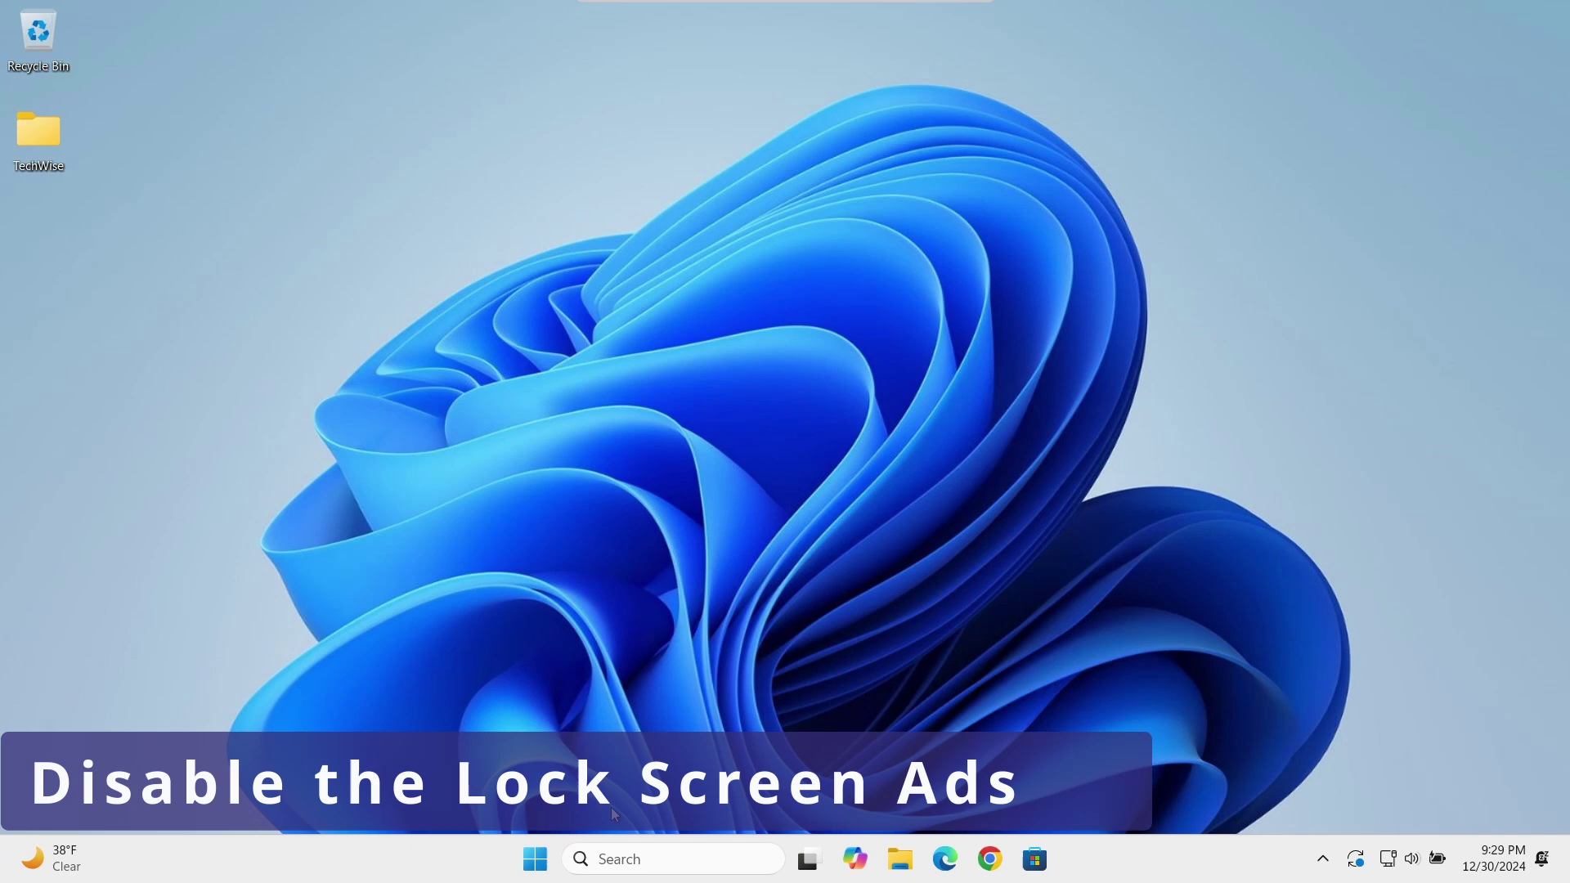
Step: Set Lock screen status to None under Personalization > Lock screen
key(super+l)
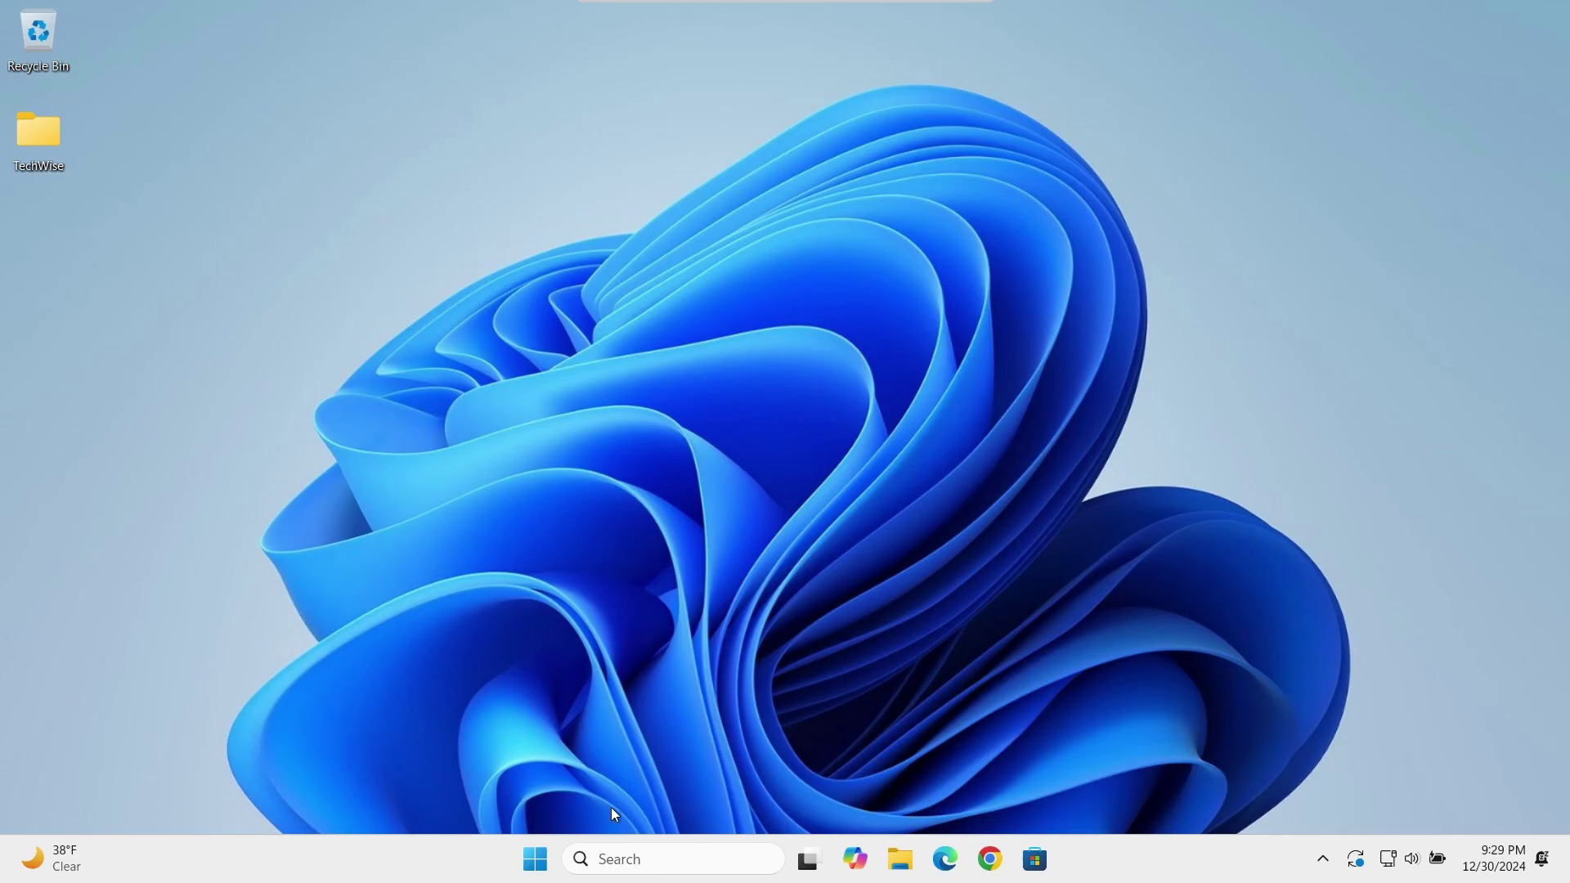
right_click(536, 858)
click(520, 646)
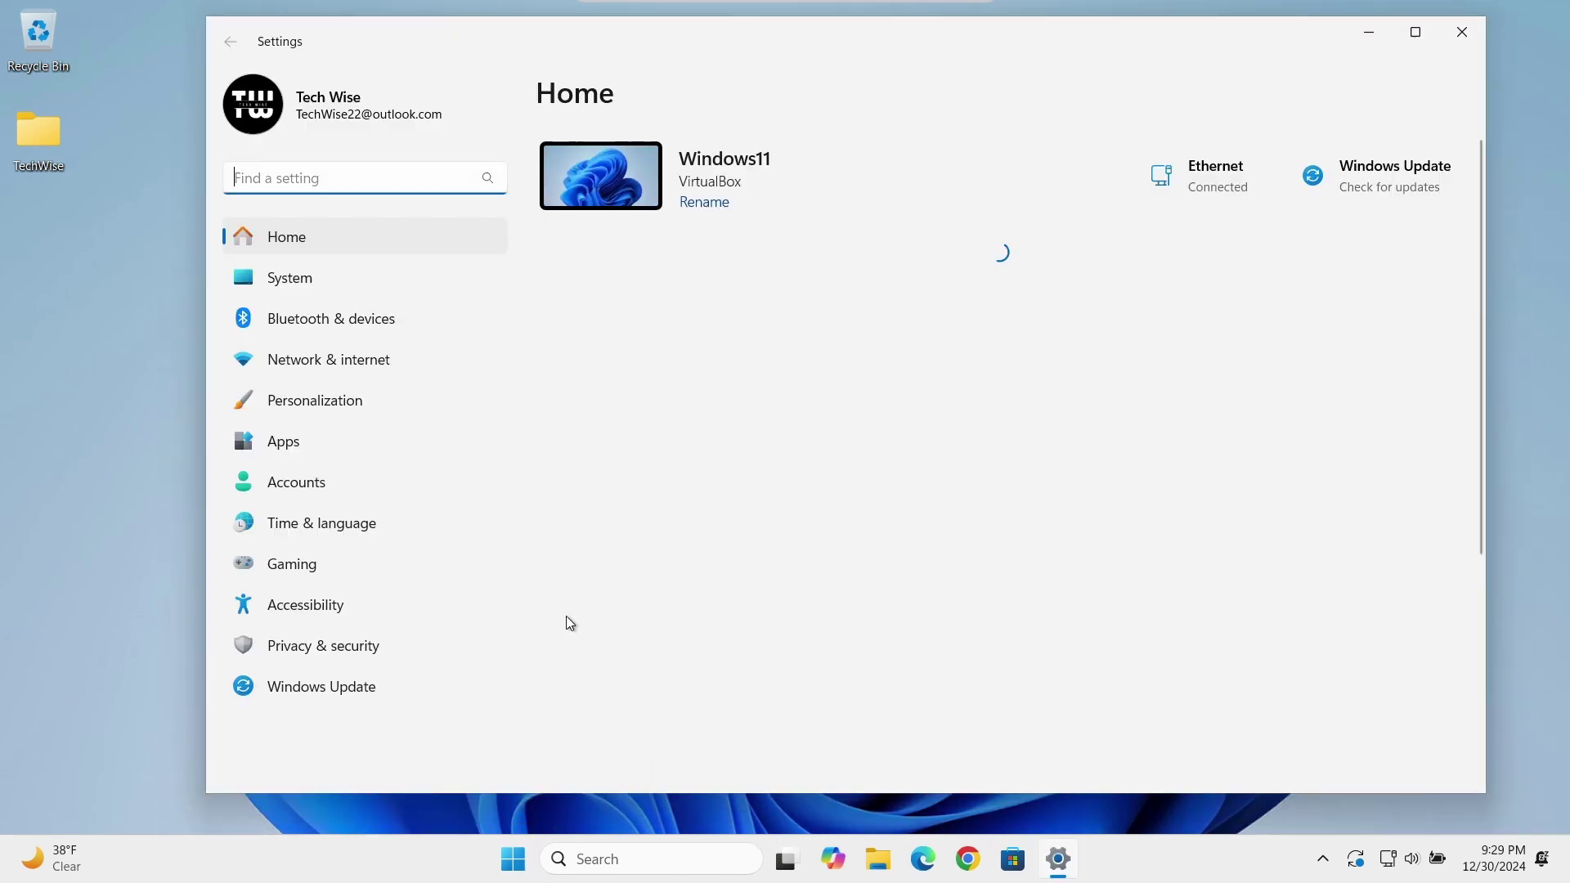
click(372, 399)
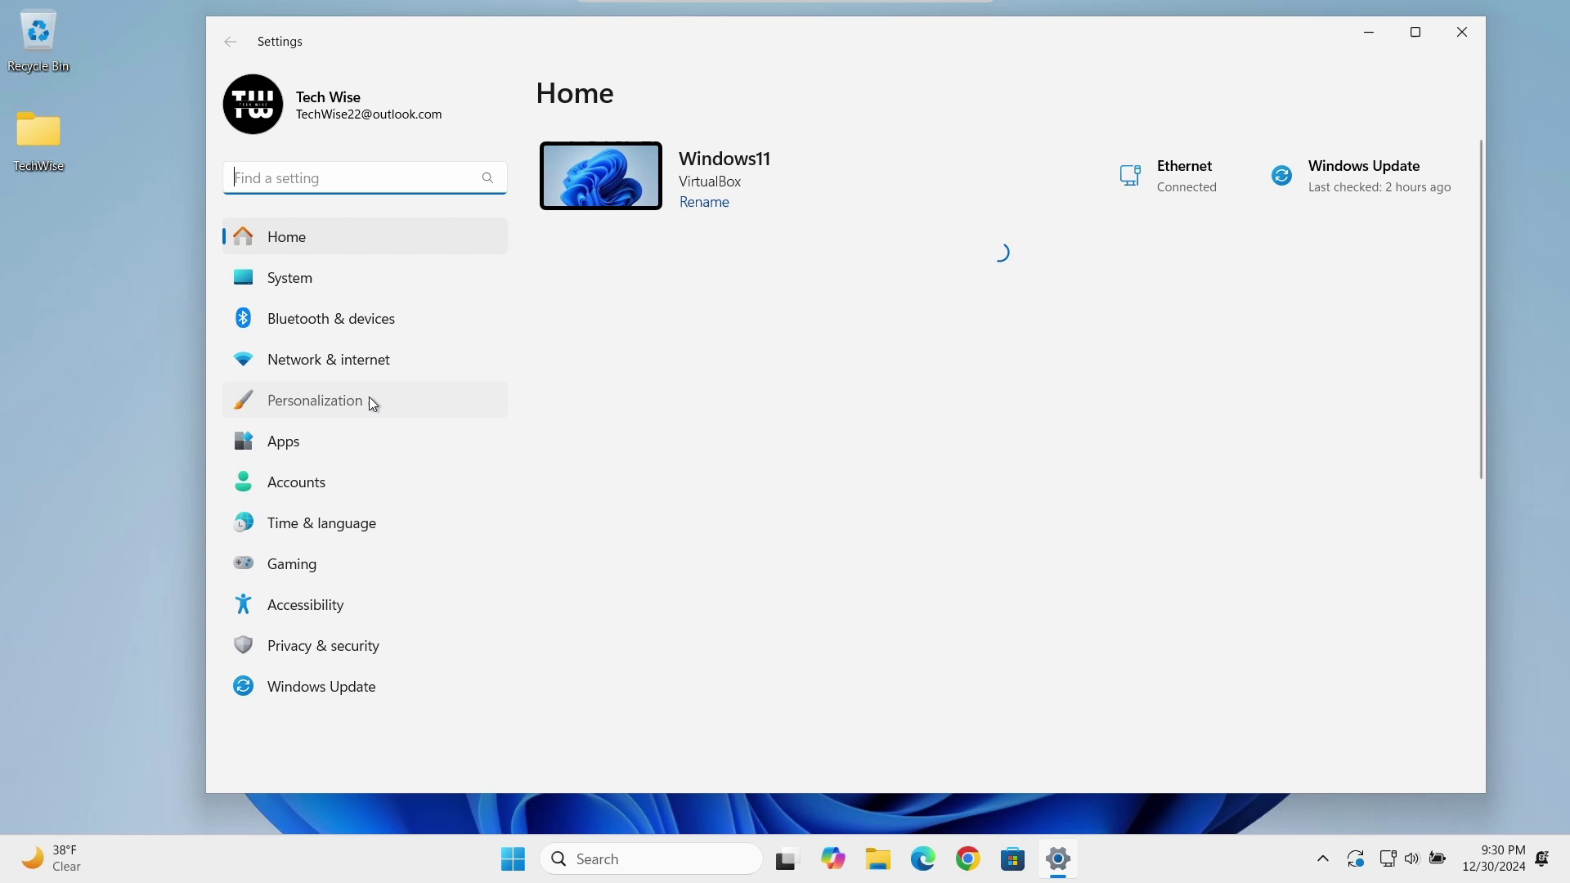
scroll(823, 522, down, 1)
scroll(823, 522, down, 1)
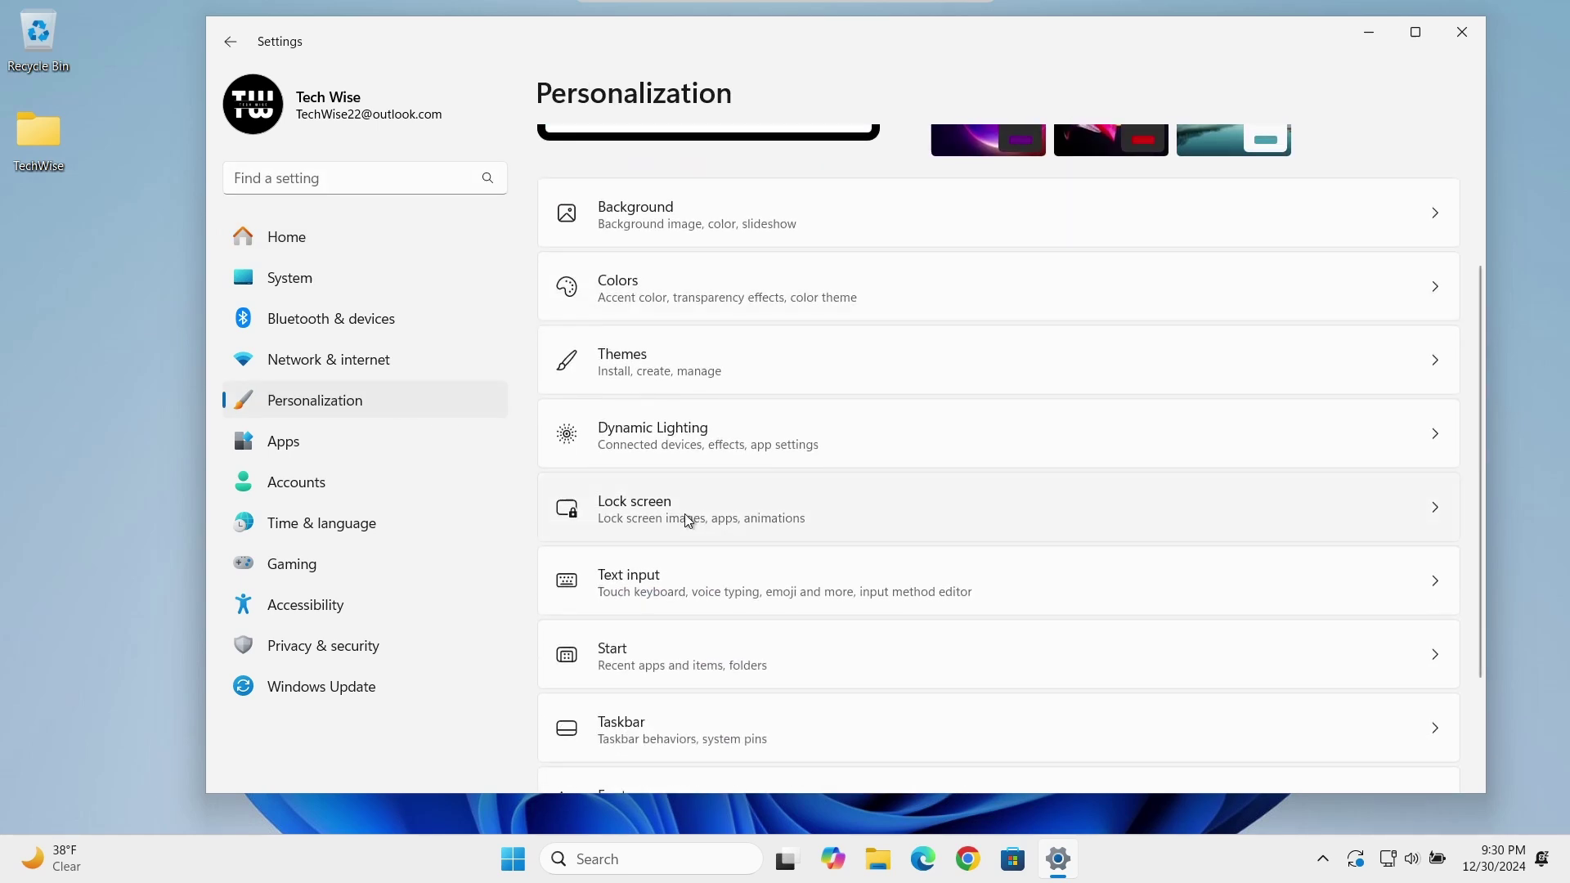
click(688, 520)
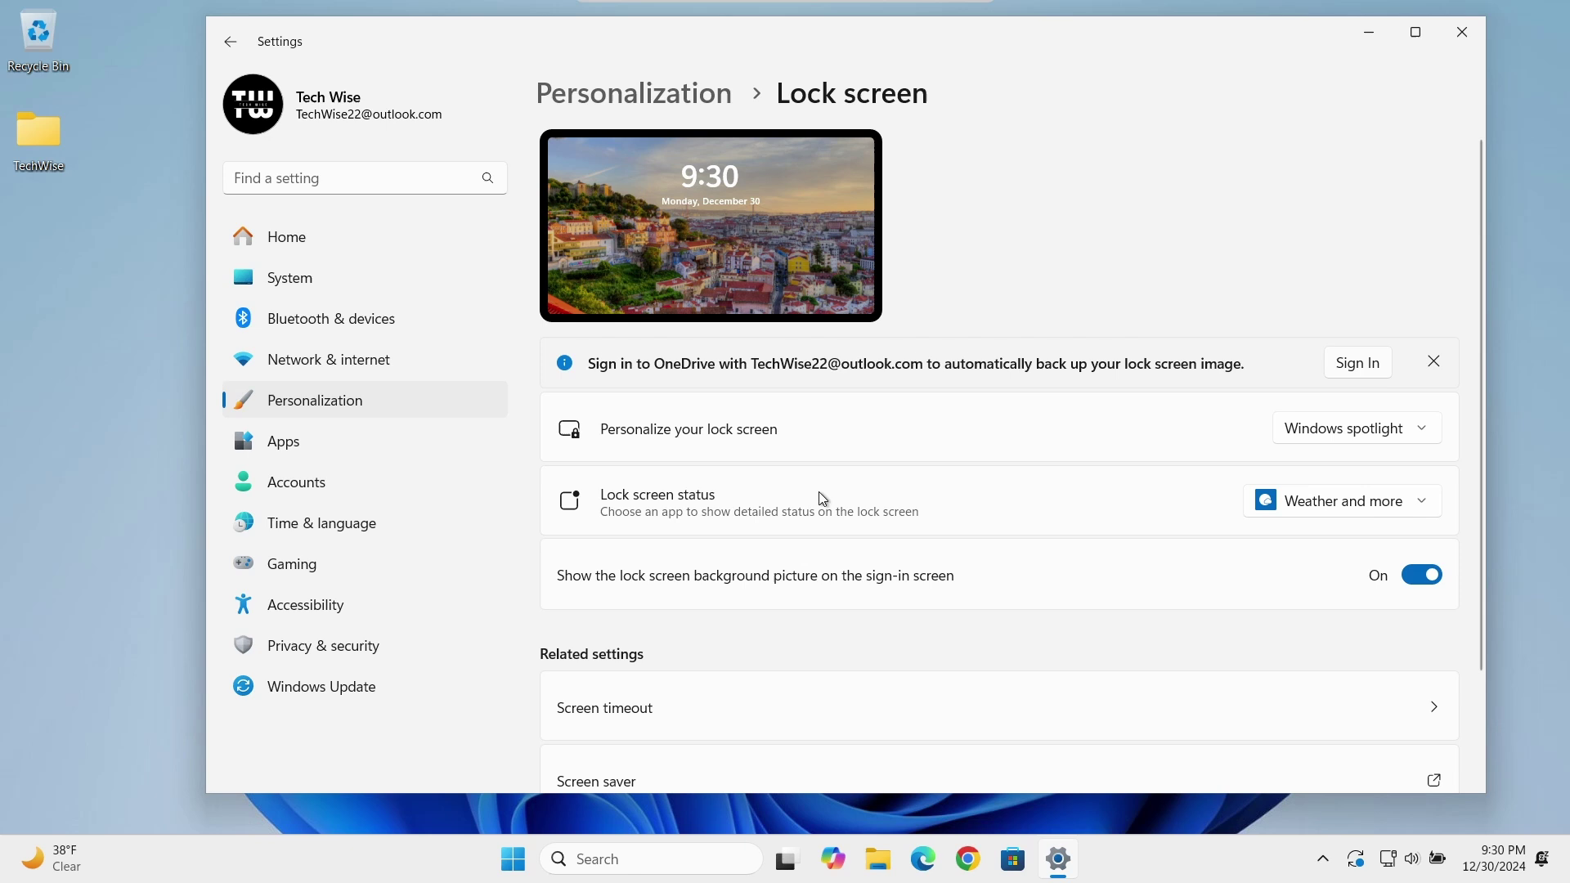
click(1383, 507)
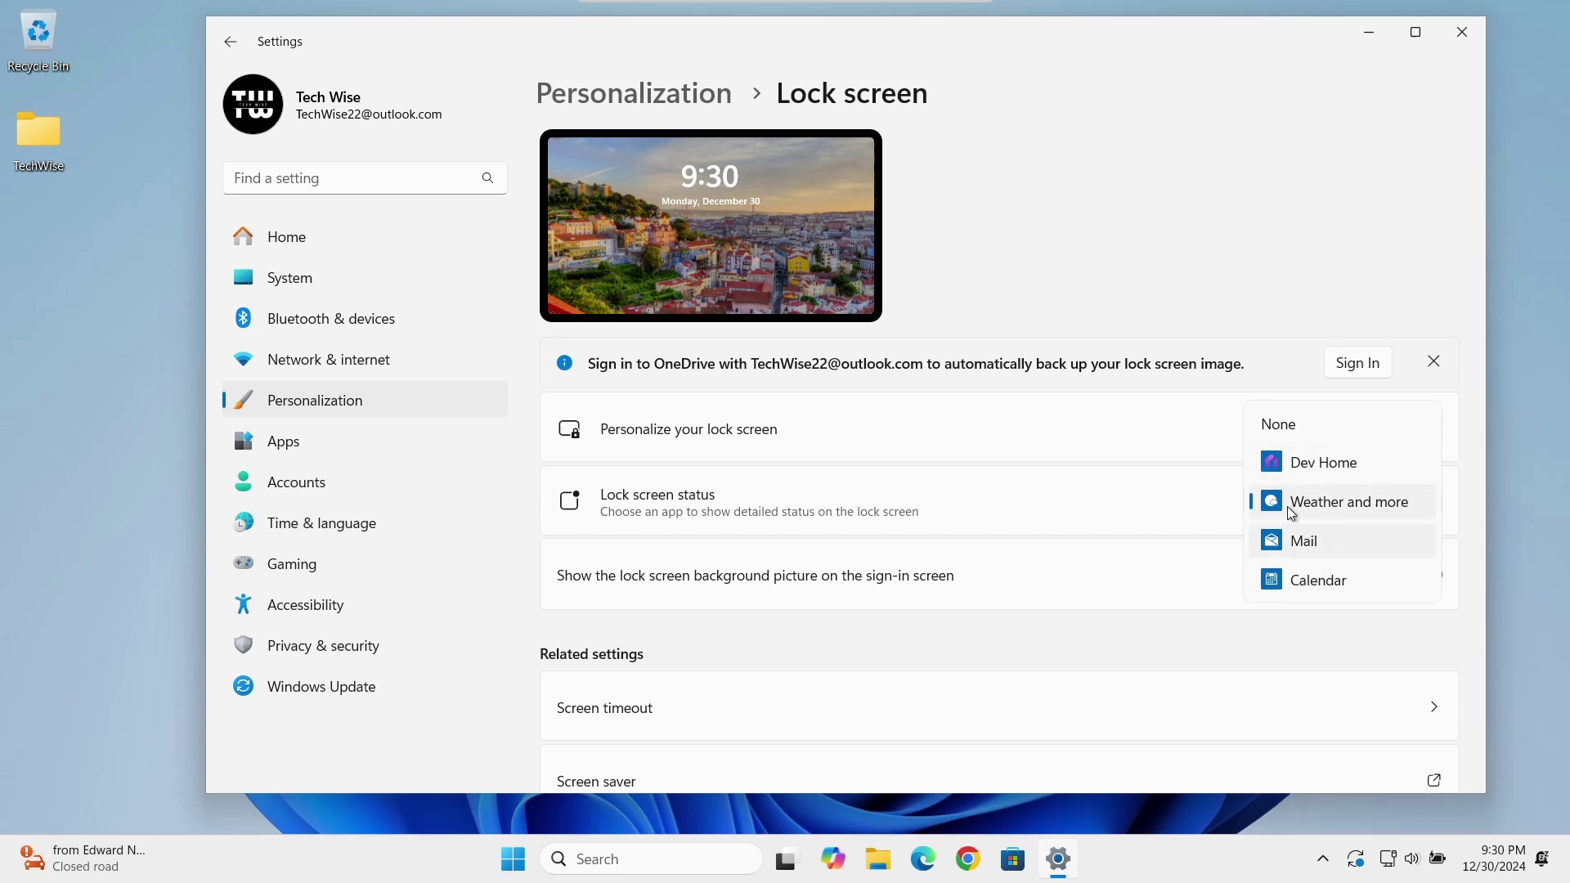
click(1305, 435)
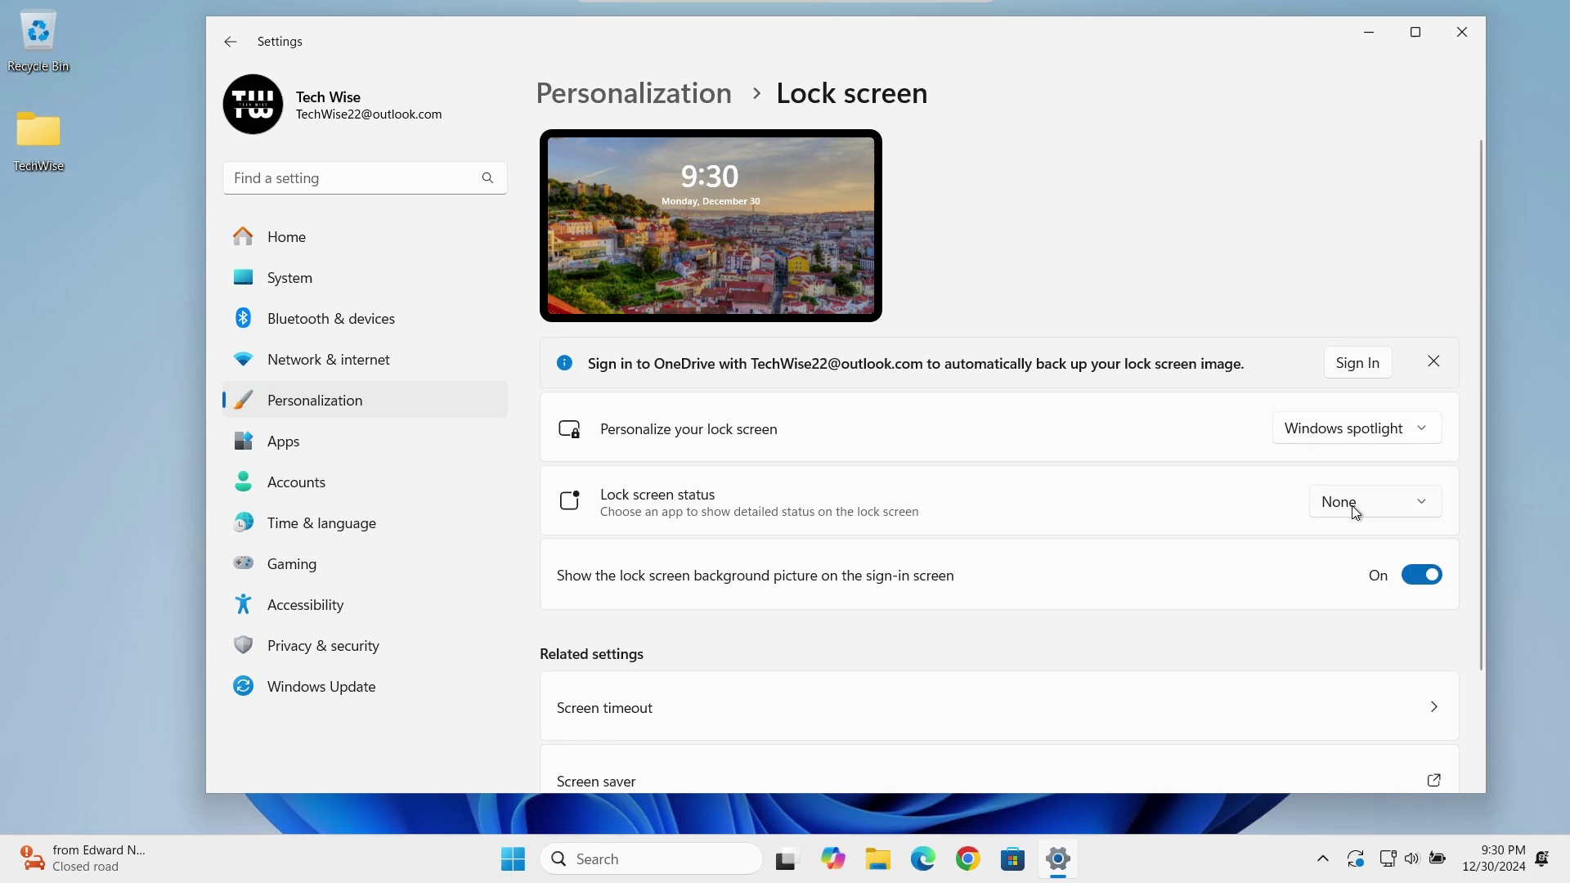
Step: Lock the PC from Start > Power to check the lock screen shows only time and date
click(1370, 37)
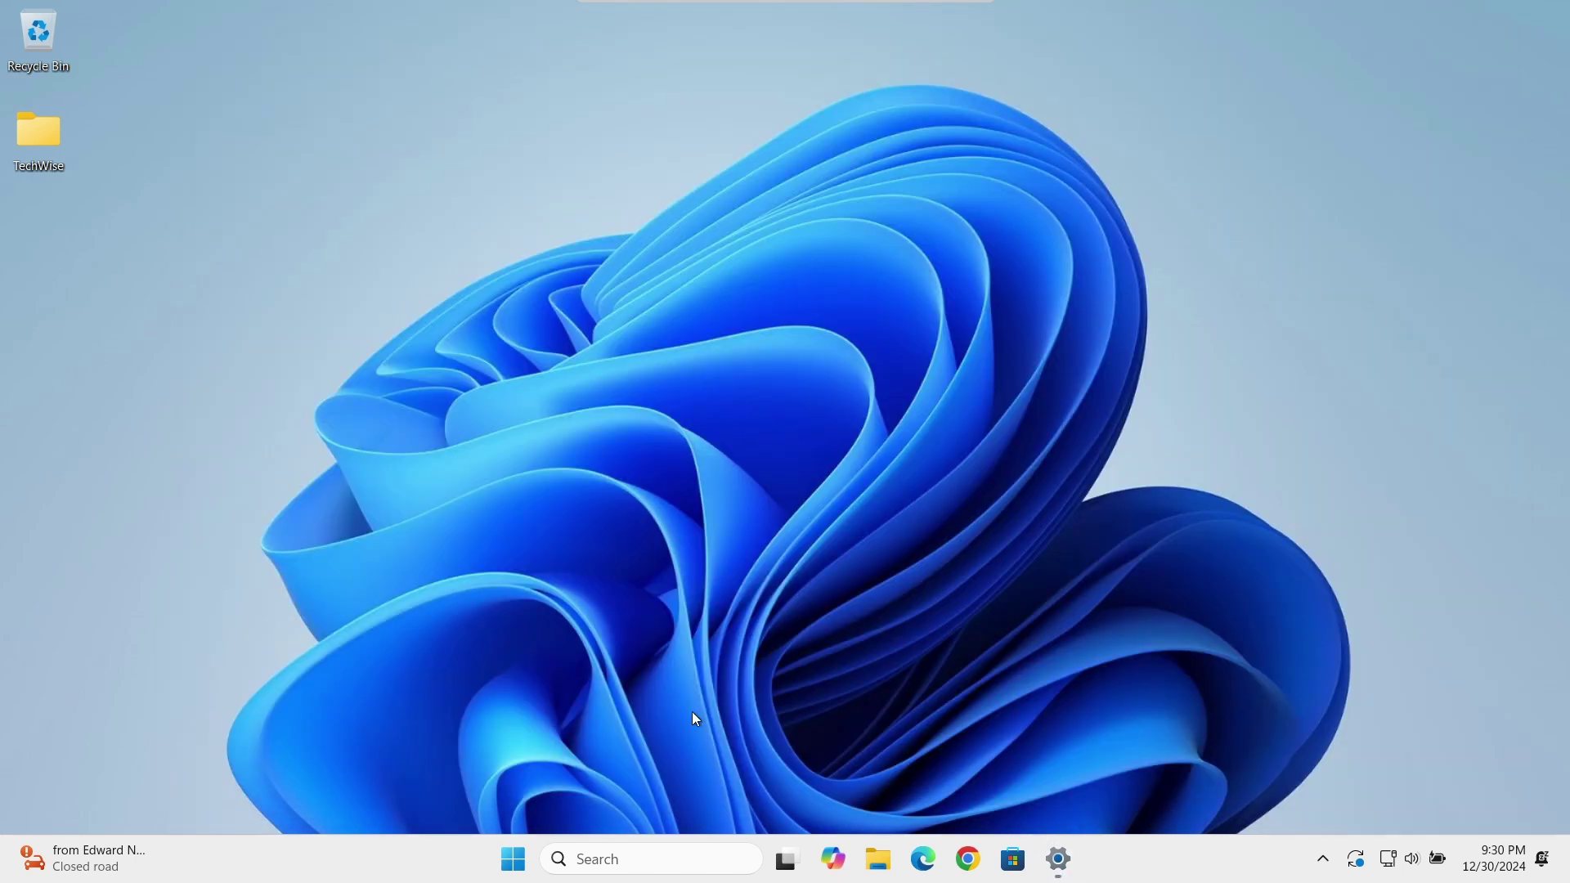
click(514, 860)
click(1038, 789)
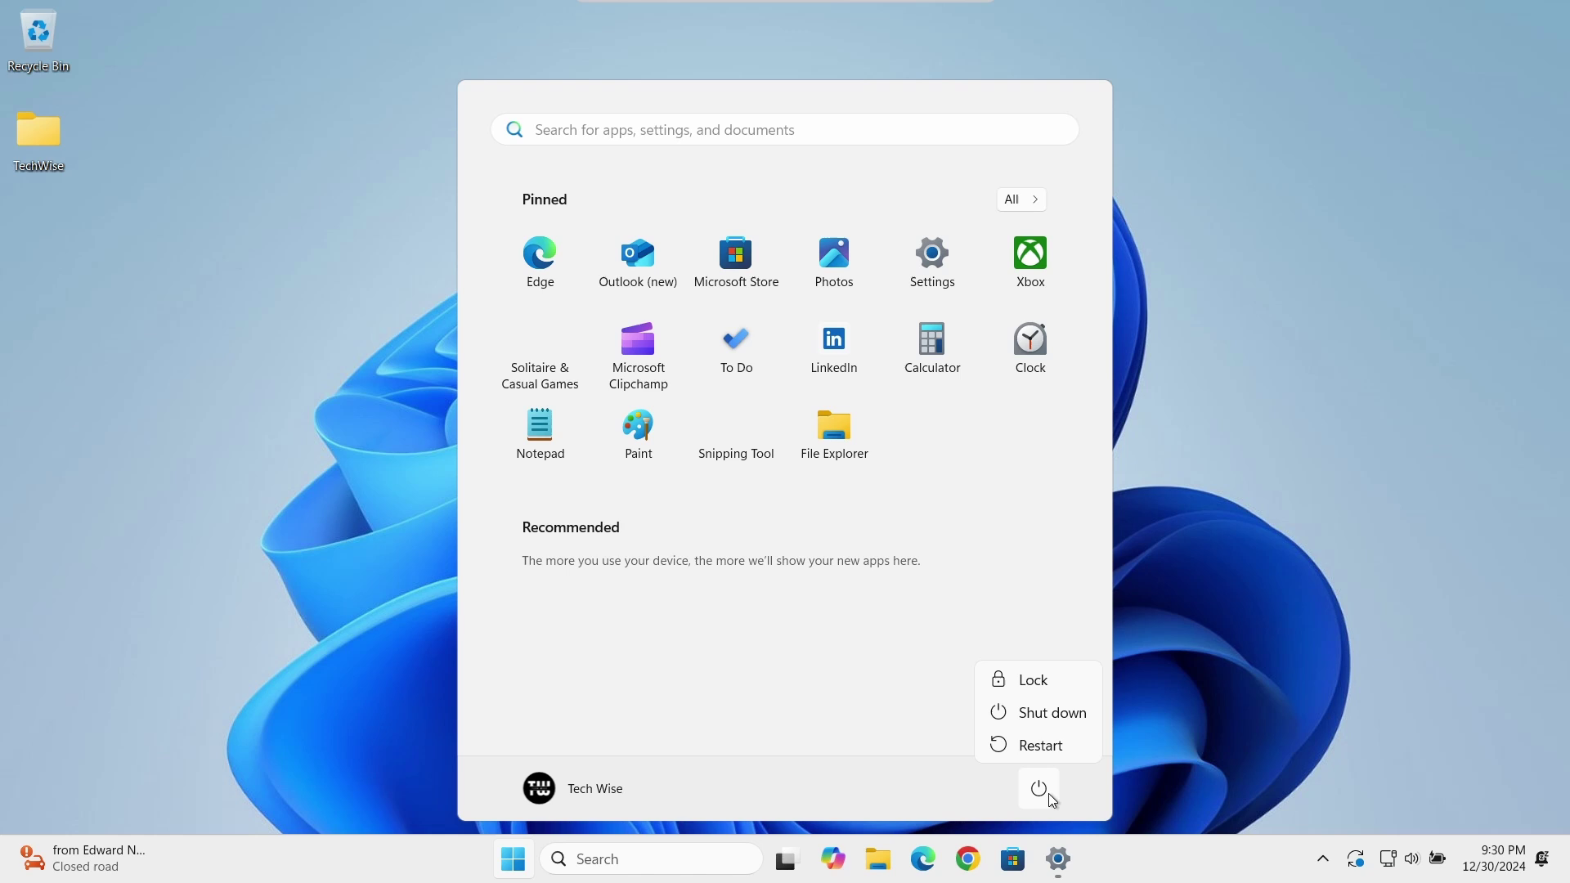
click(1037, 687)
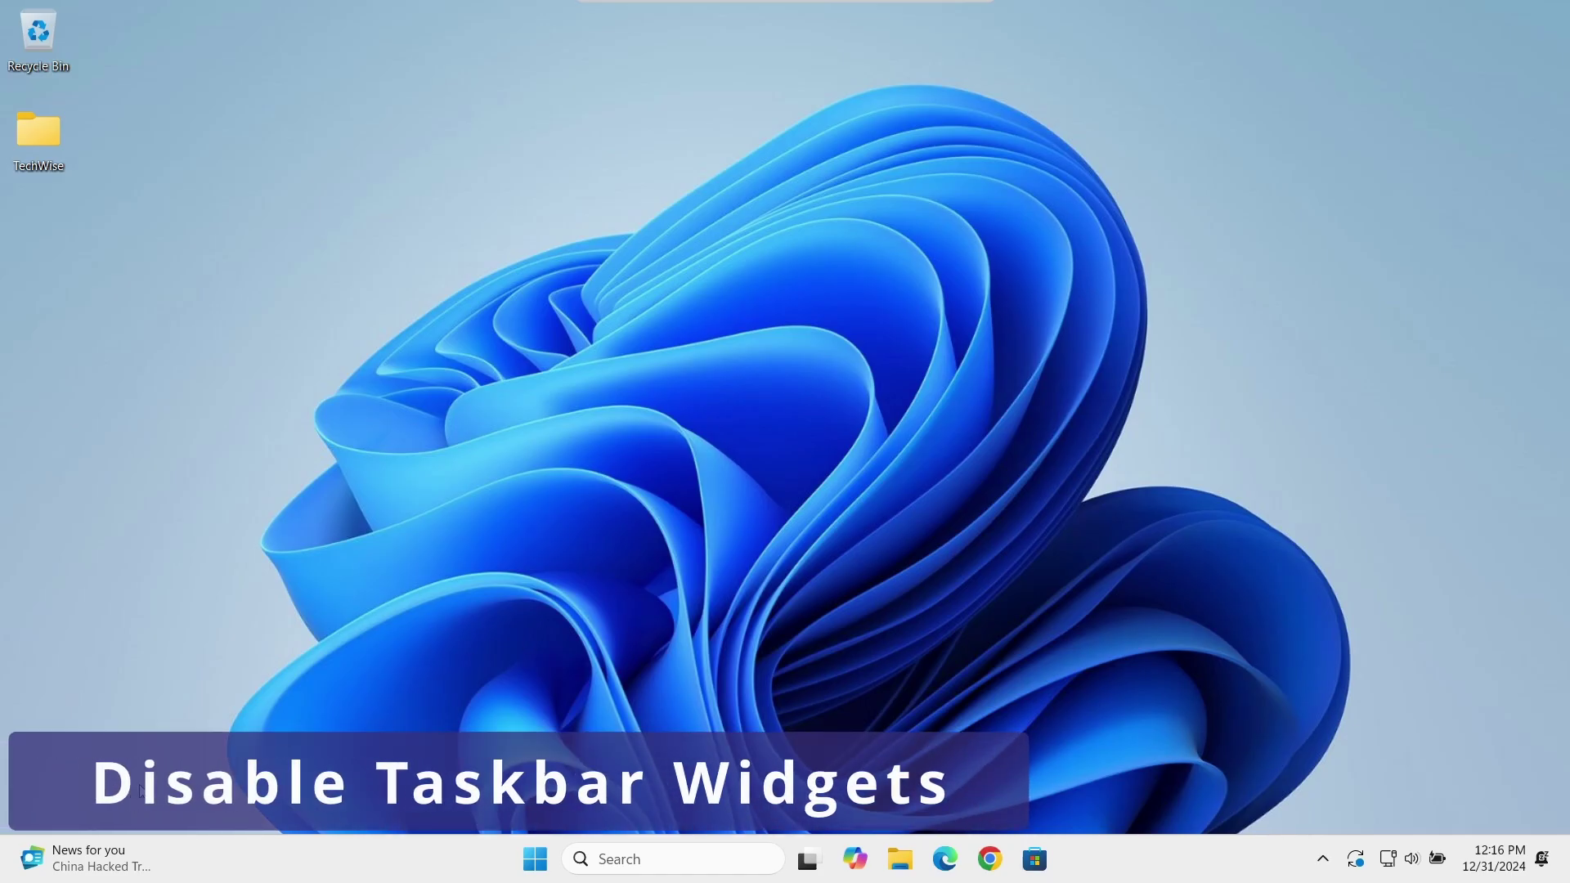
Step: Hide the NFL card with 'Hide this widget' and close the Widgets board
click(104, 859)
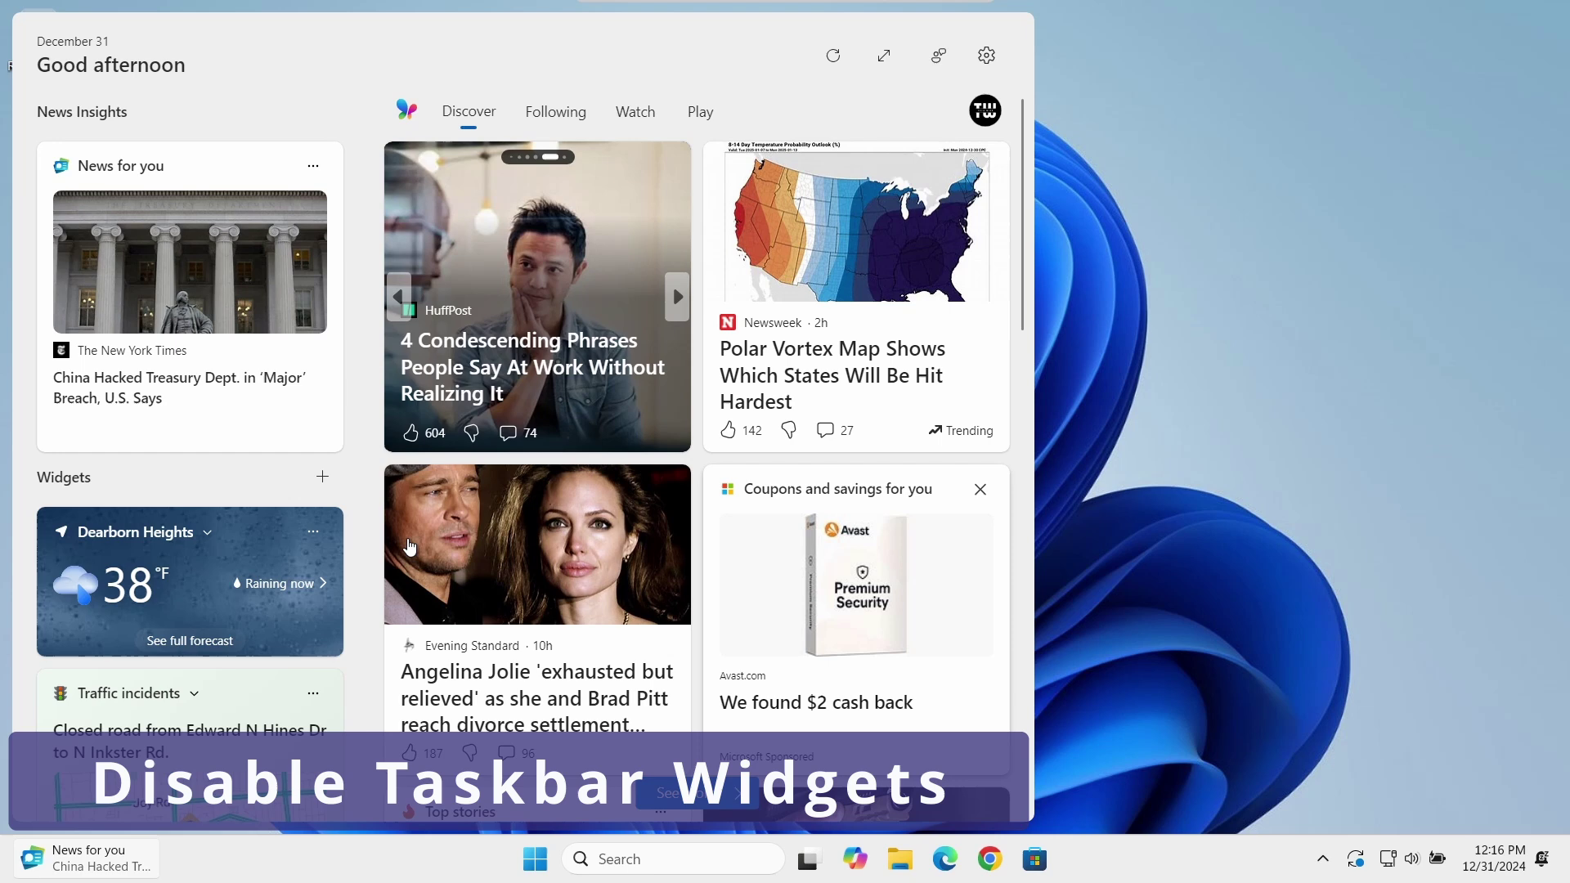
scroll(391, 480, down, 5)
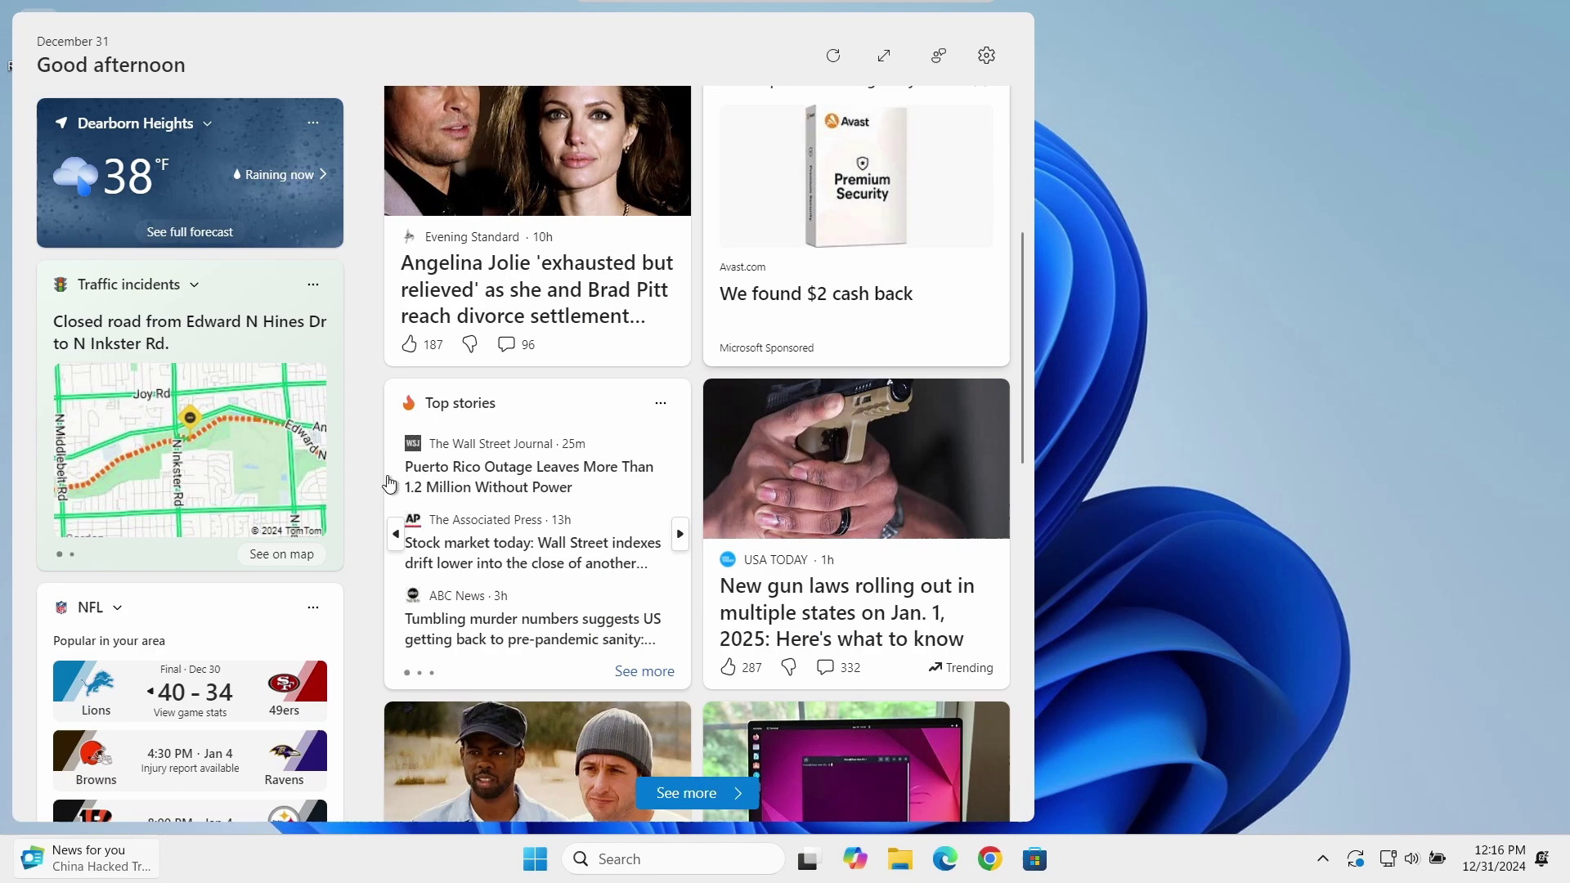
scroll(390, 480, up, 5)
scroll(389, 481, down, 10)
scroll(388, 480, up, 8)
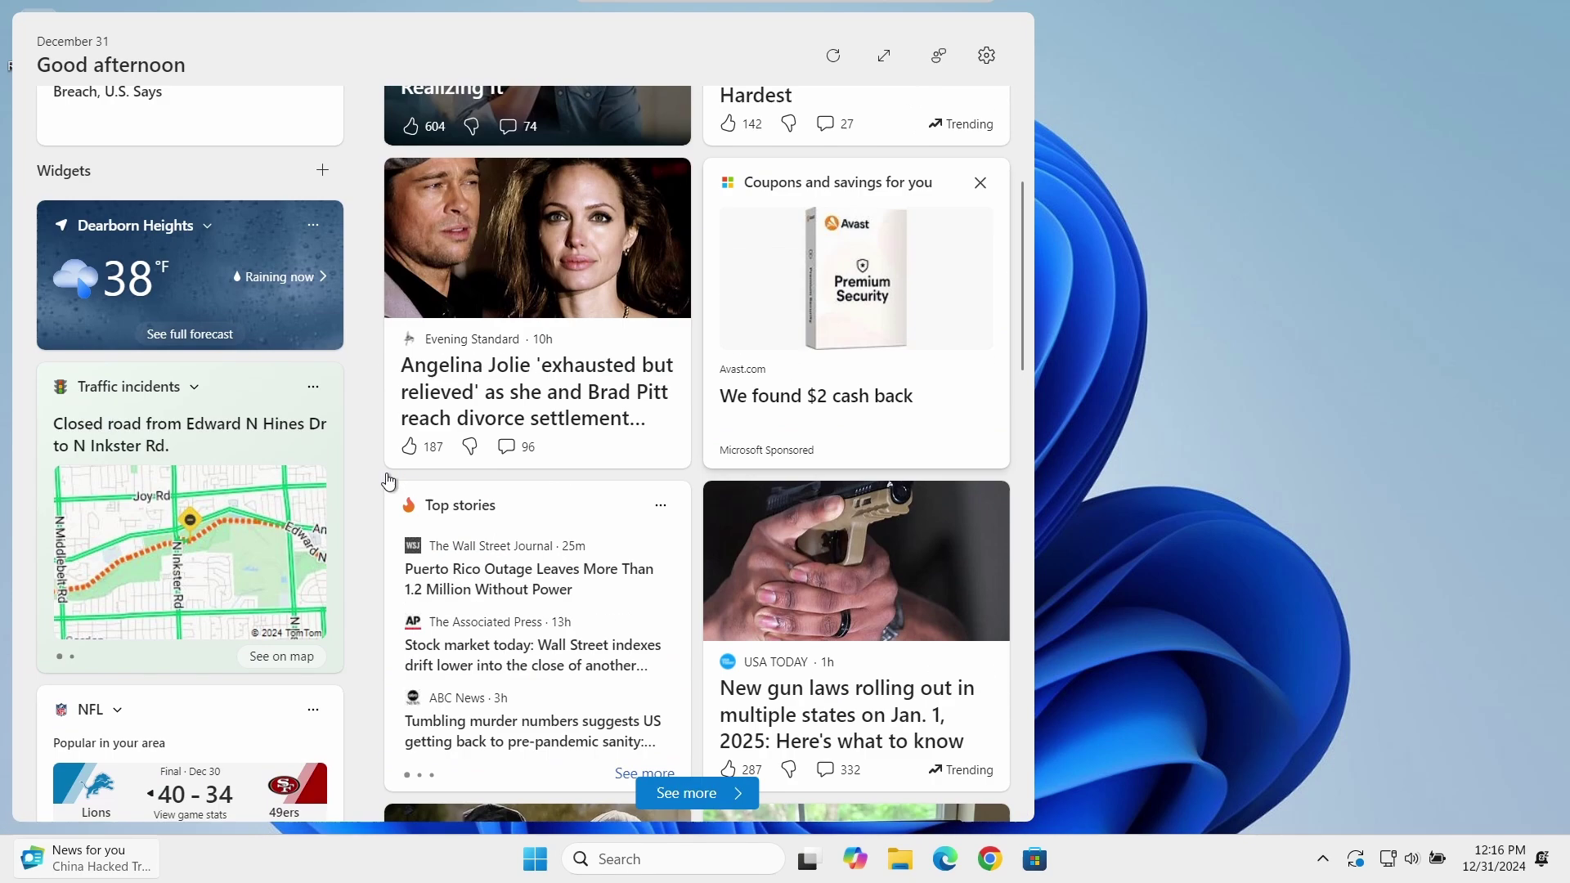
scroll(386, 480, down, 3)
scroll(384, 472, down, 3)
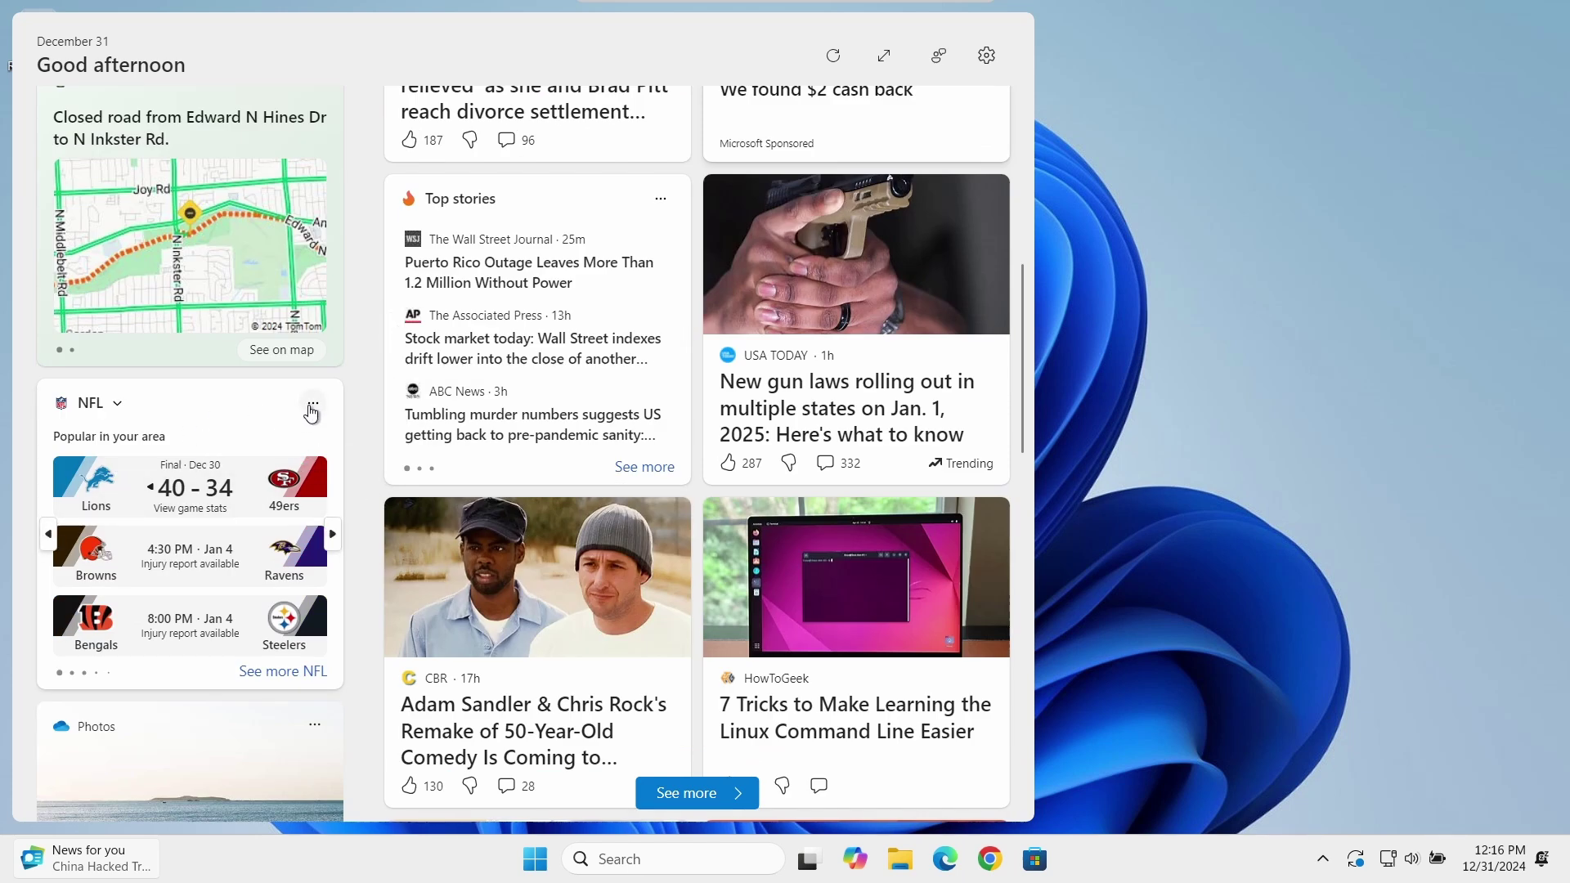
click(312, 406)
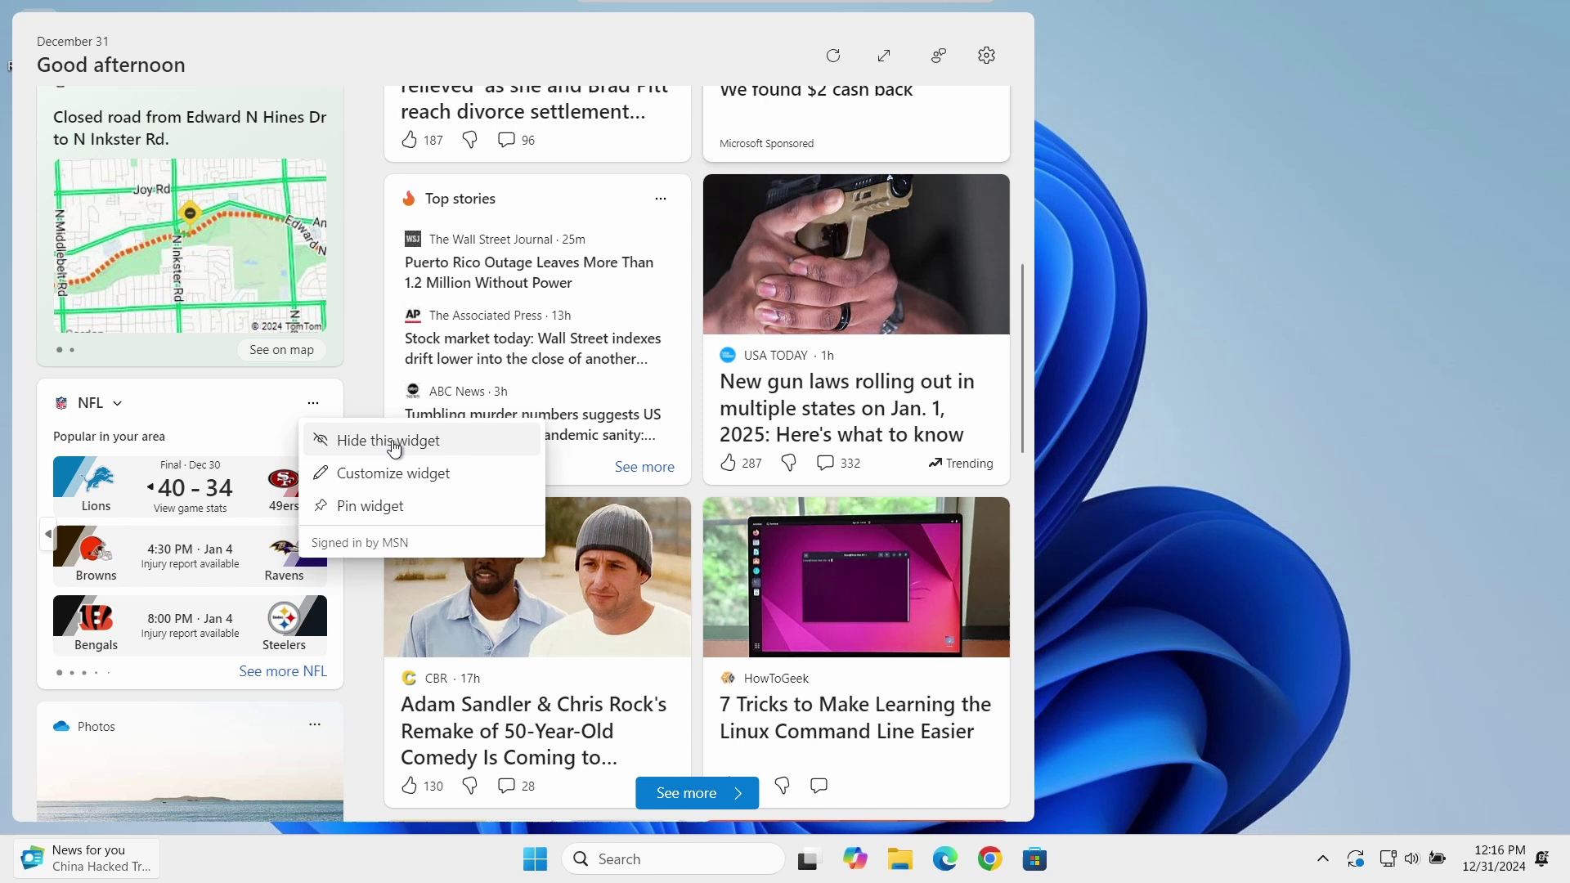
click(423, 443)
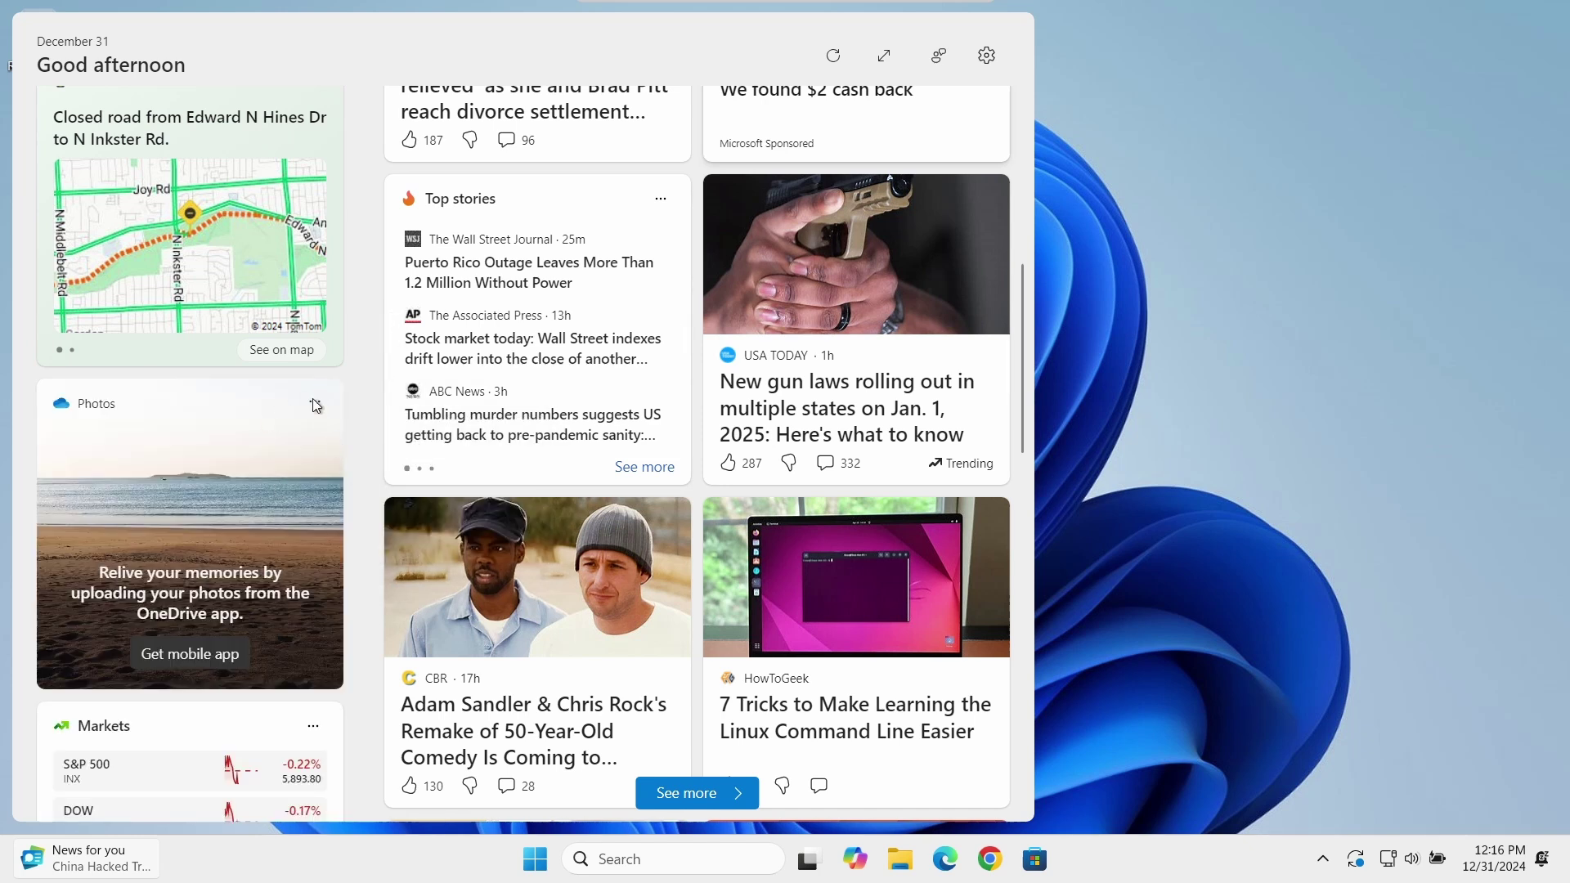
click(1119, 207)
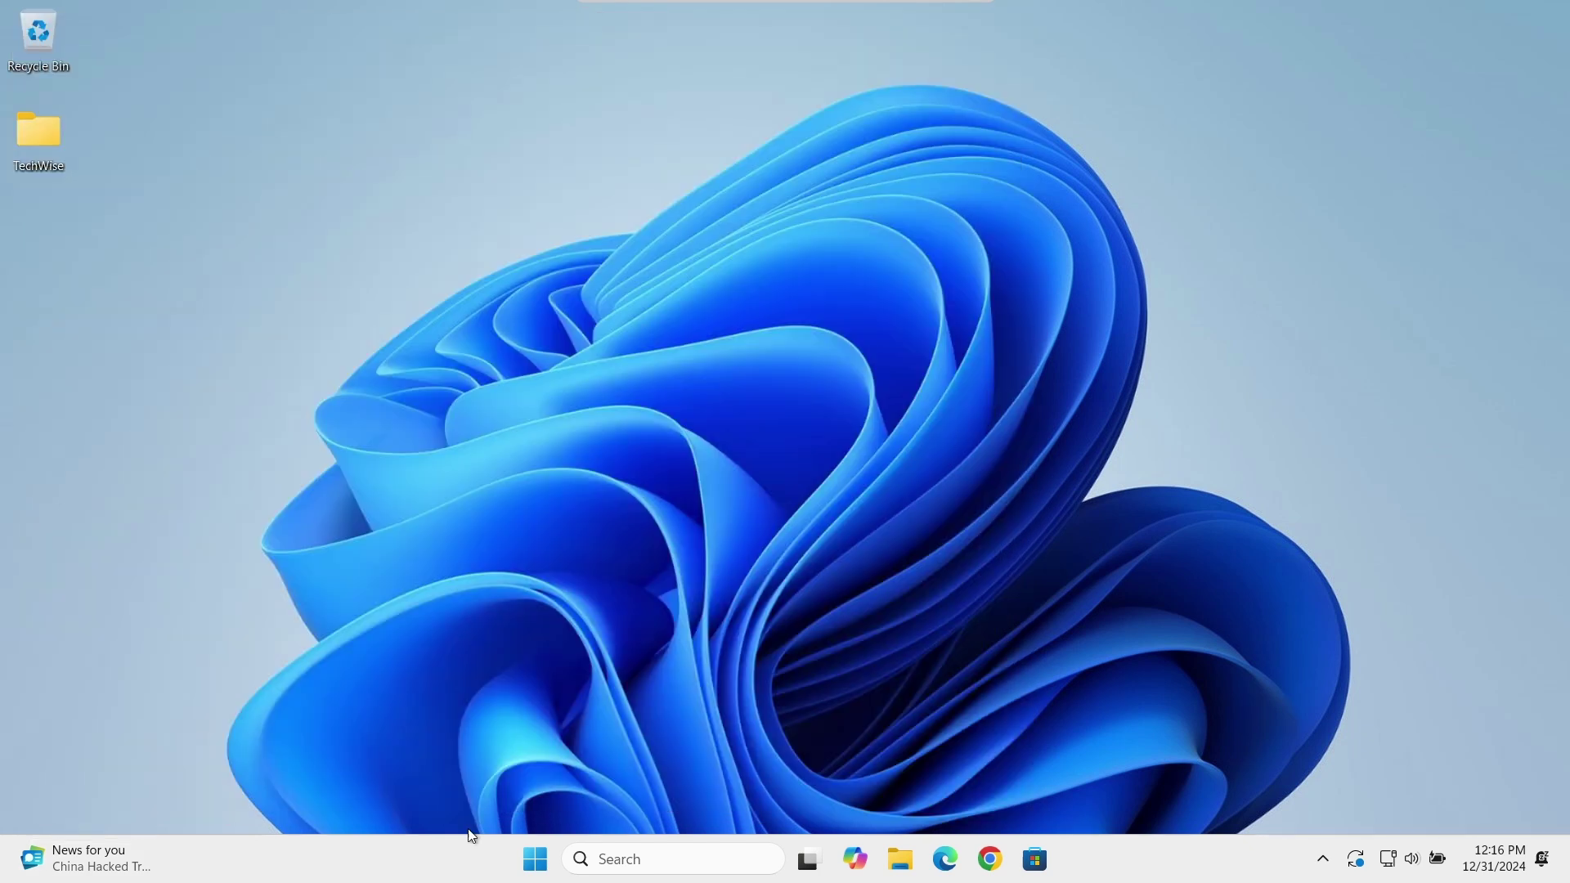
Step: Switch the Widgets toggle Off in Taskbar settings and close Settings
right_click(406, 850)
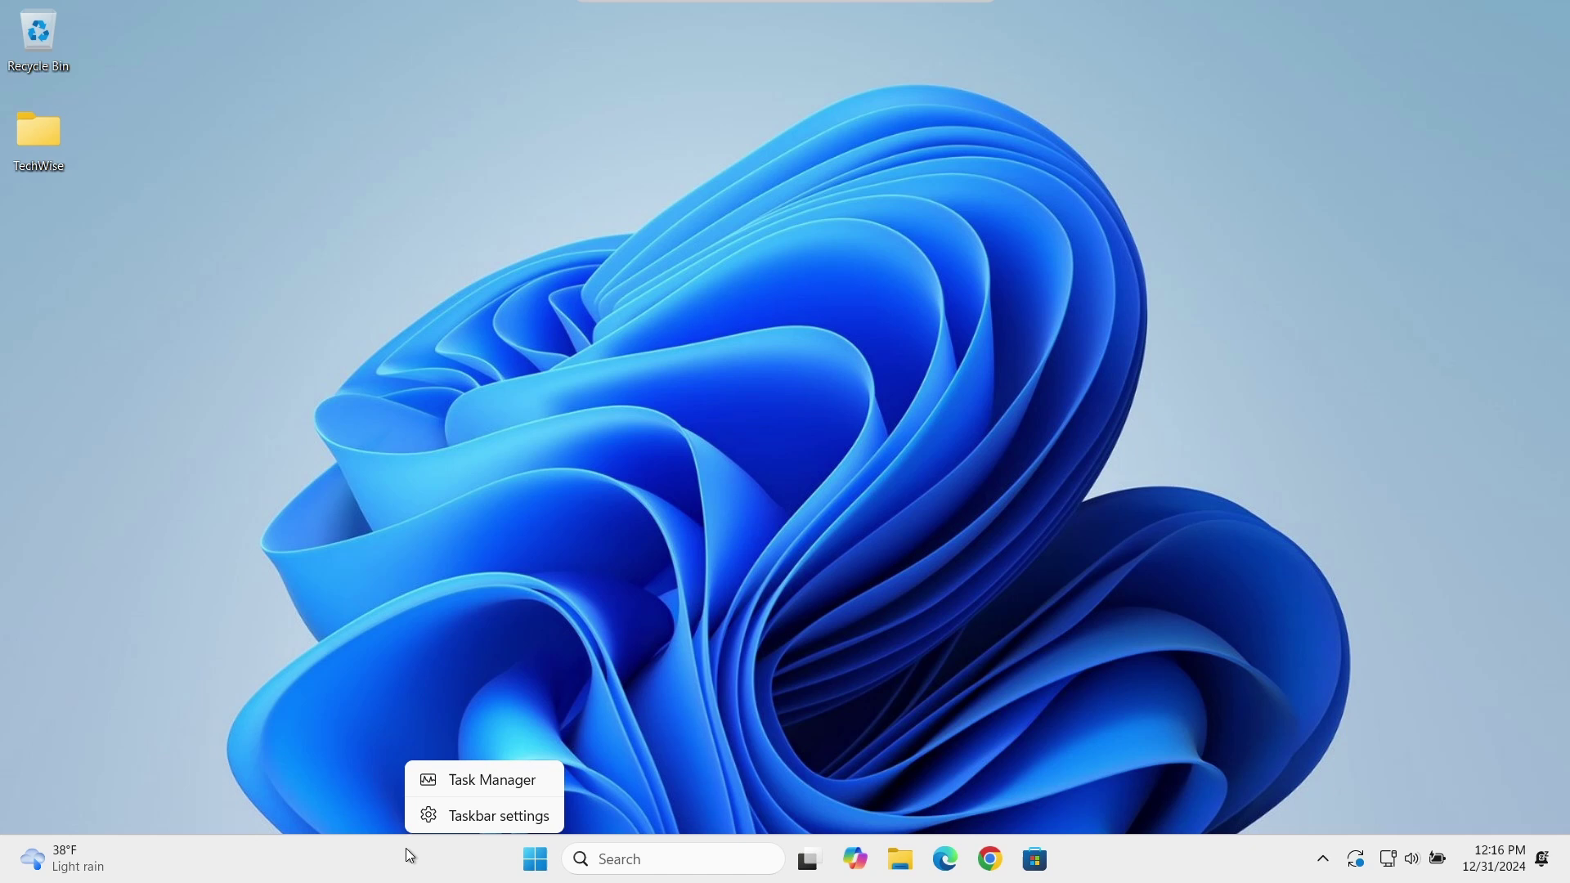
click(494, 818)
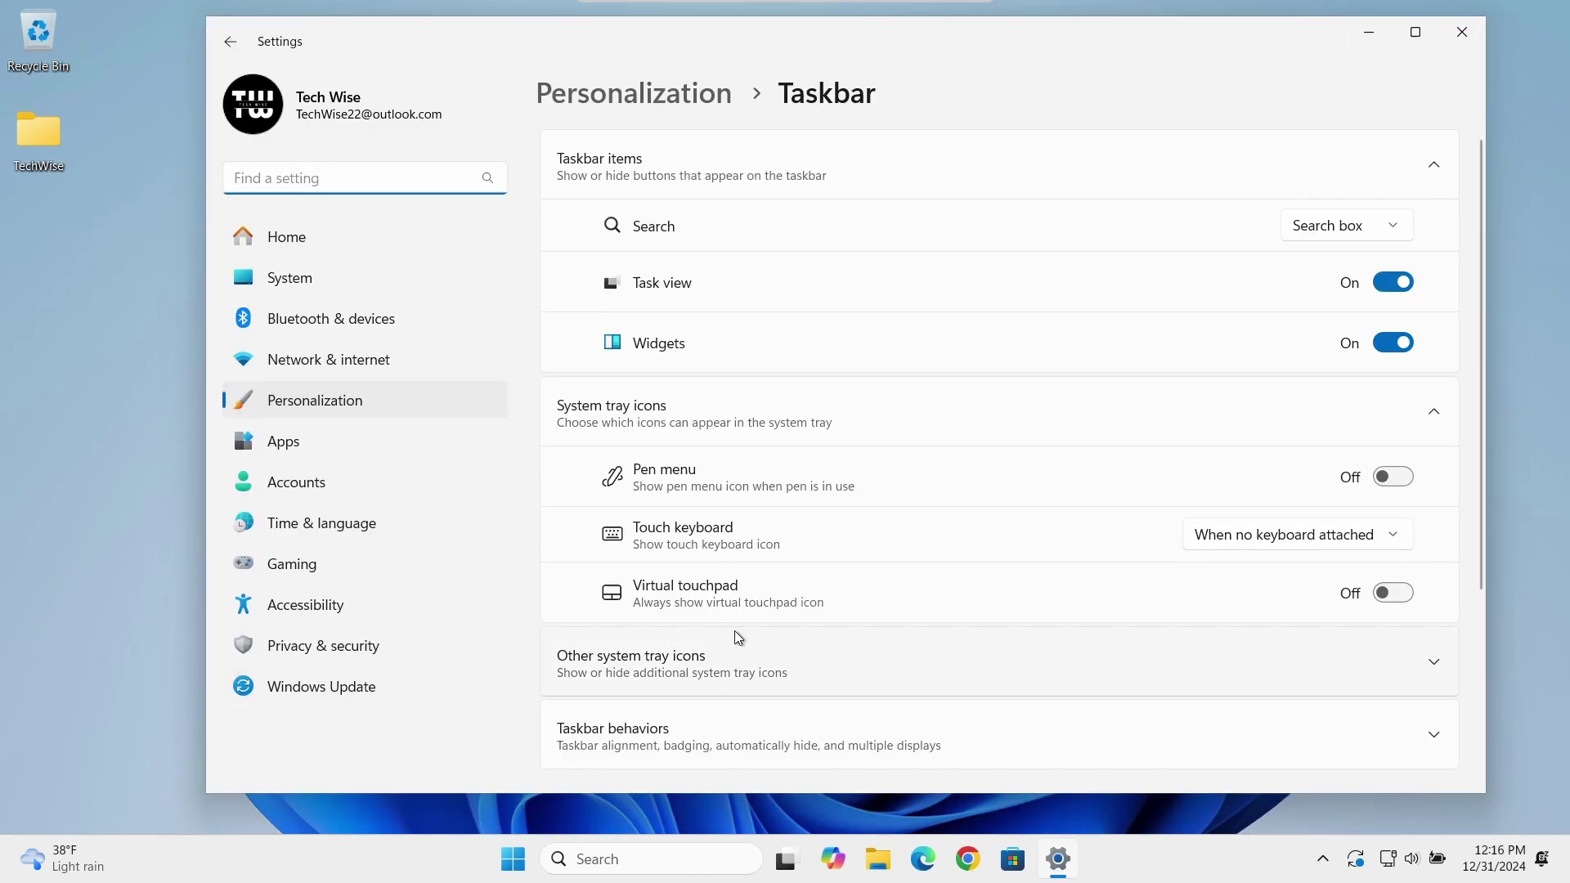
click(1401, 345)
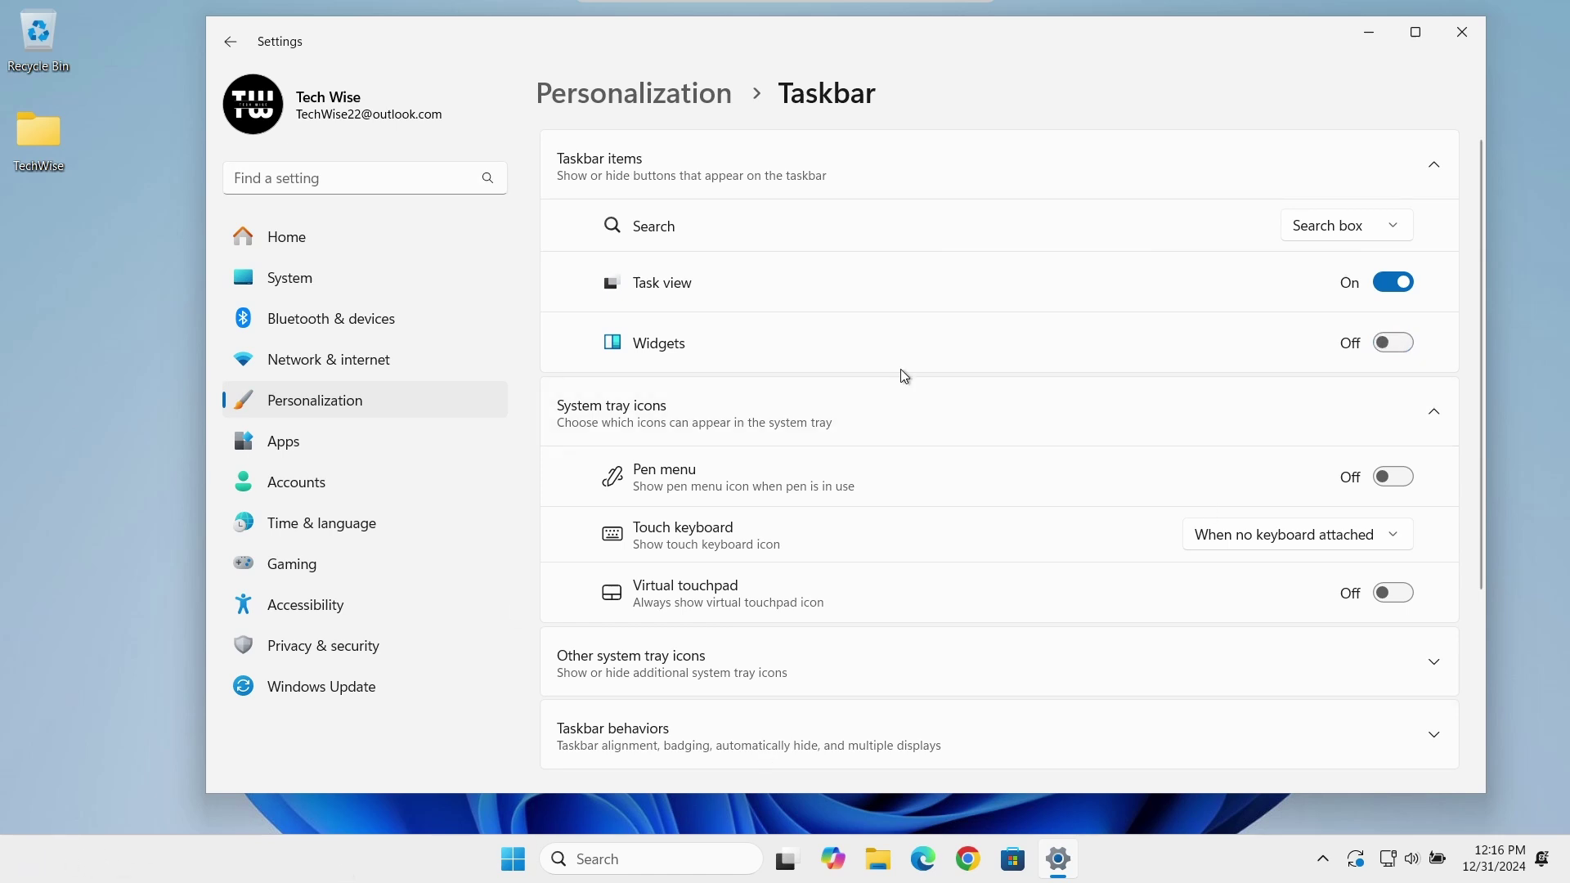
click(1461, 33)
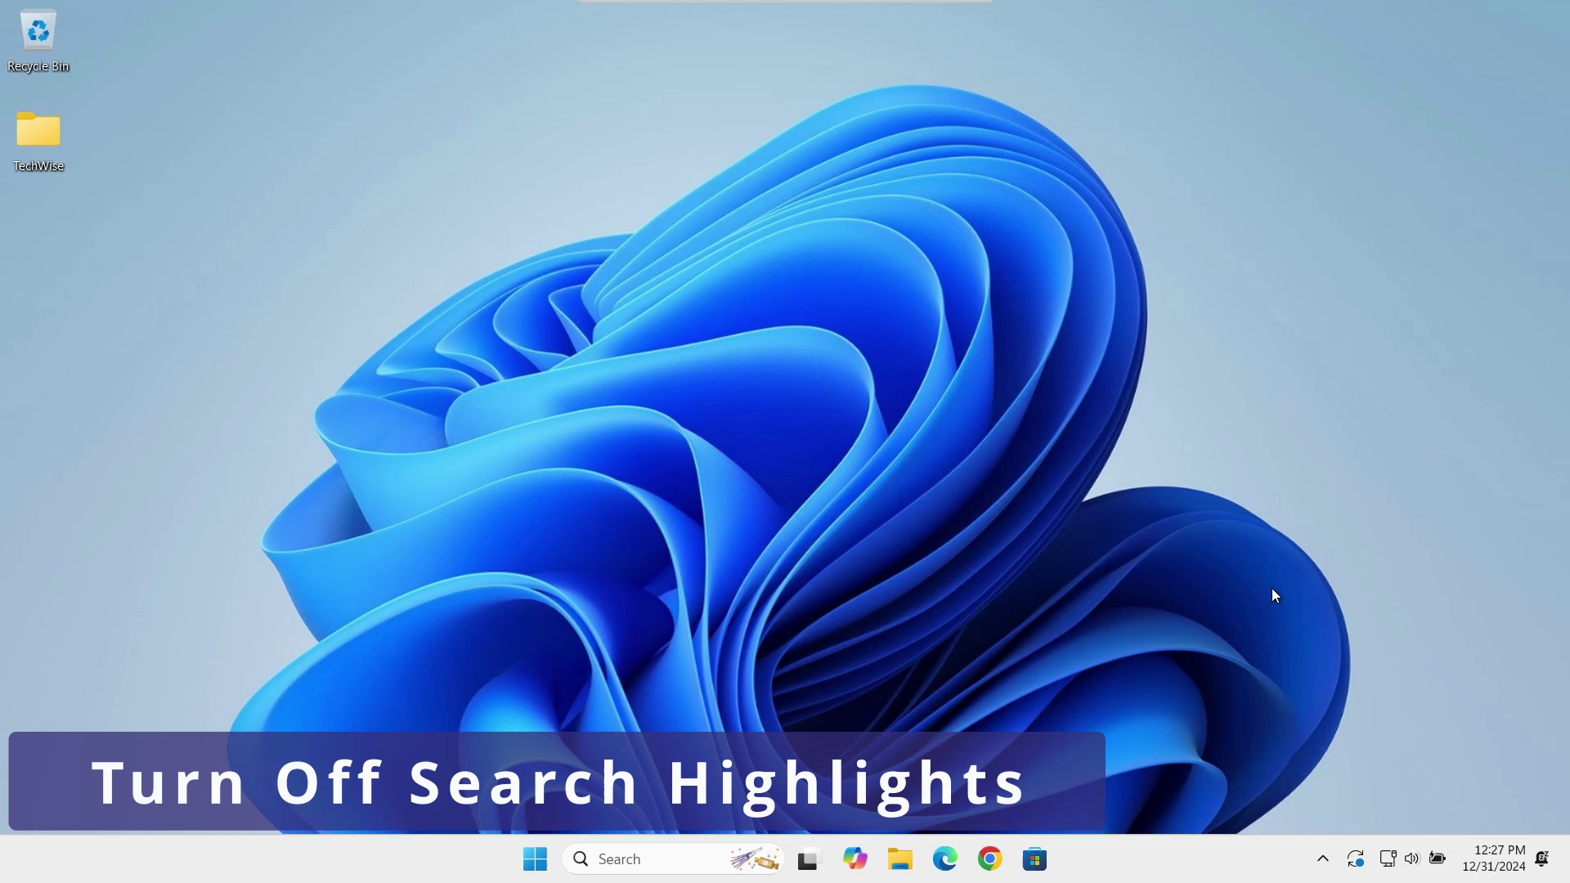
Step: Look over the highlights currently shown in the taskbar search panel
click(619, 859)
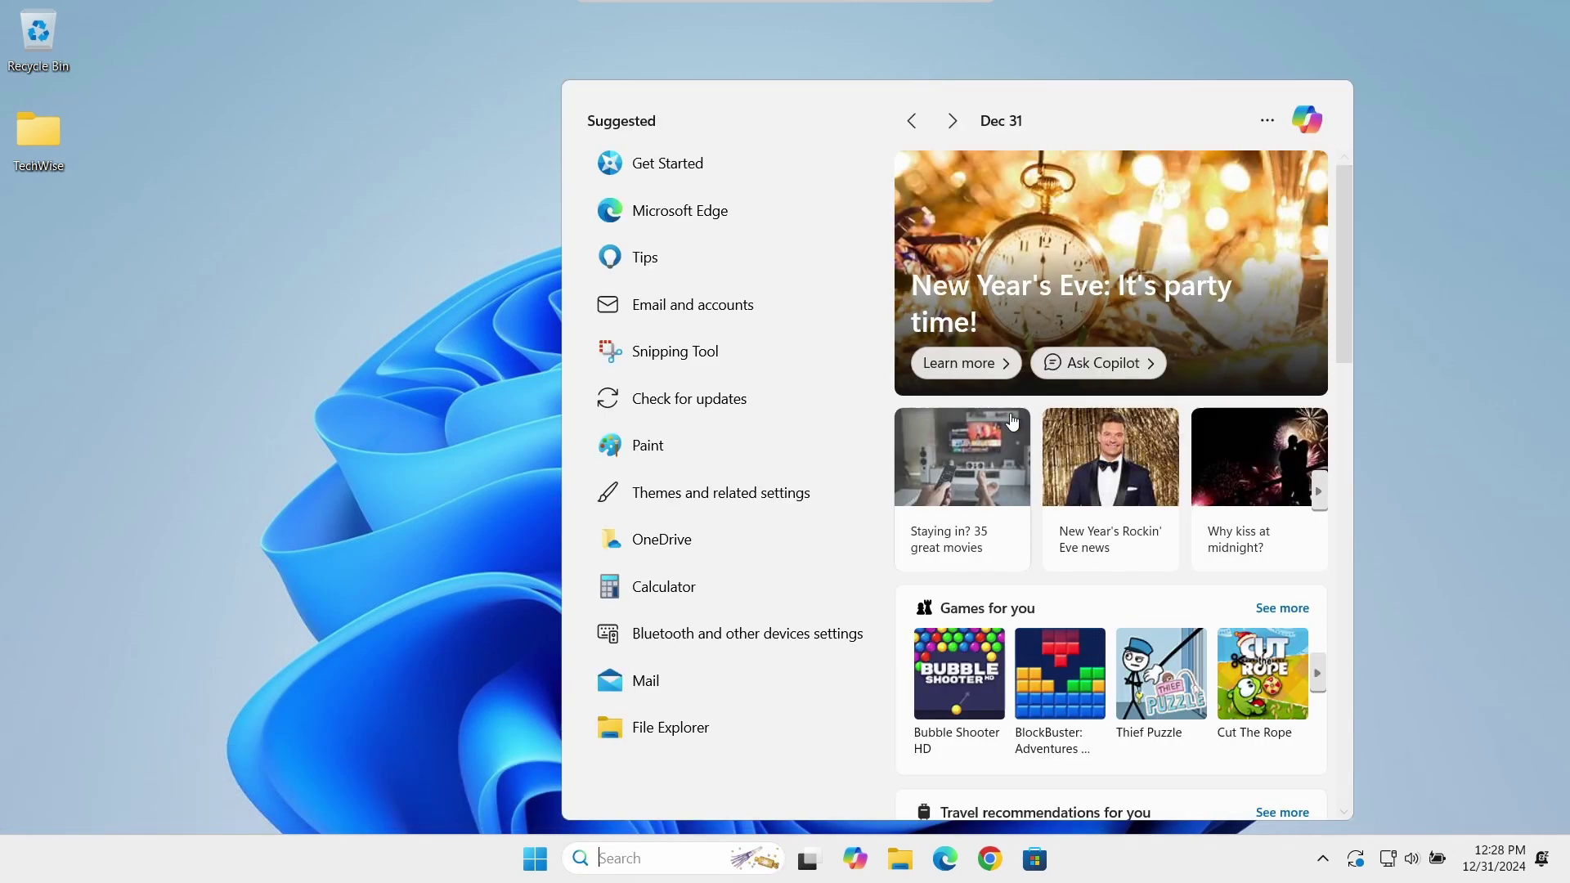
scroll(1145, 441, down, 2)
scroll(1156, 442, up, 2)
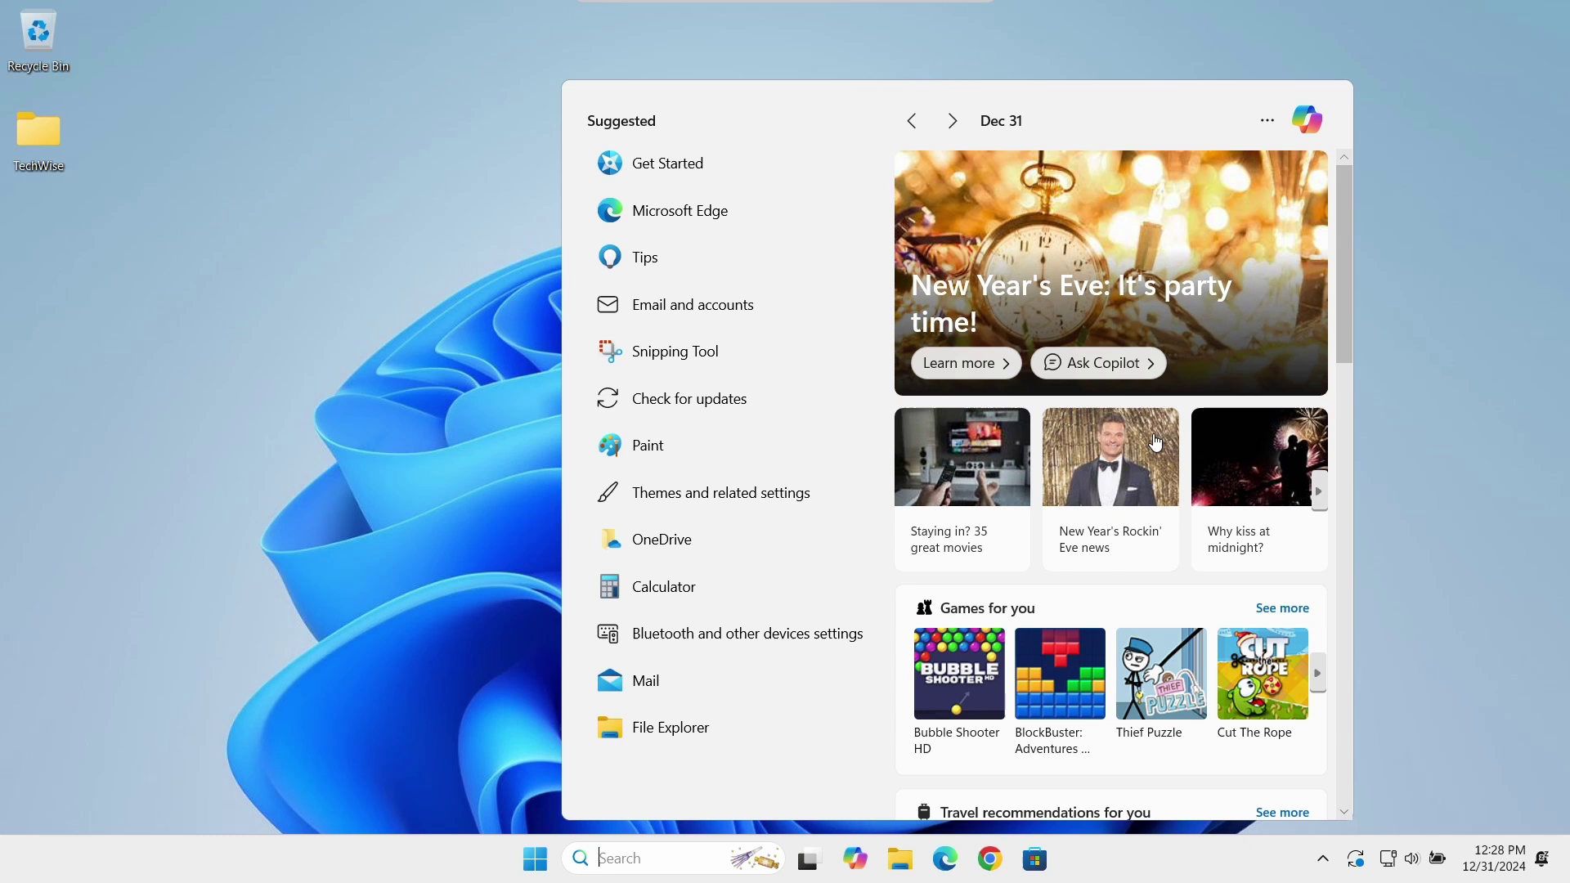
click(1359, 372)
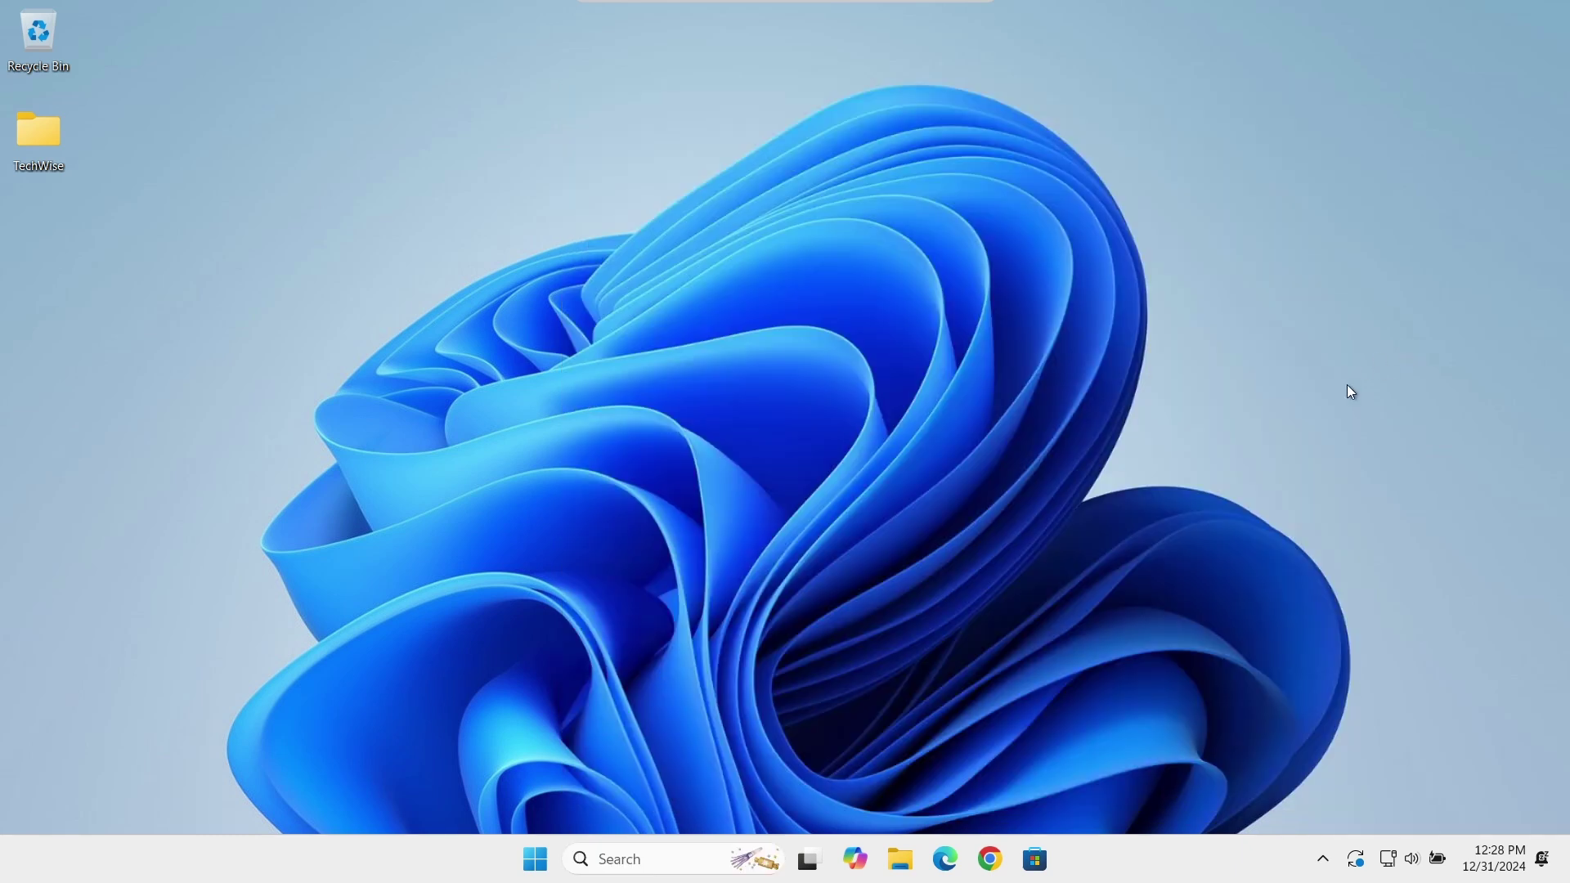
Step: Turn off 'Show search highlights' under Privacy & security > Search permissions
right_click(550, 856)
click(530, 646)
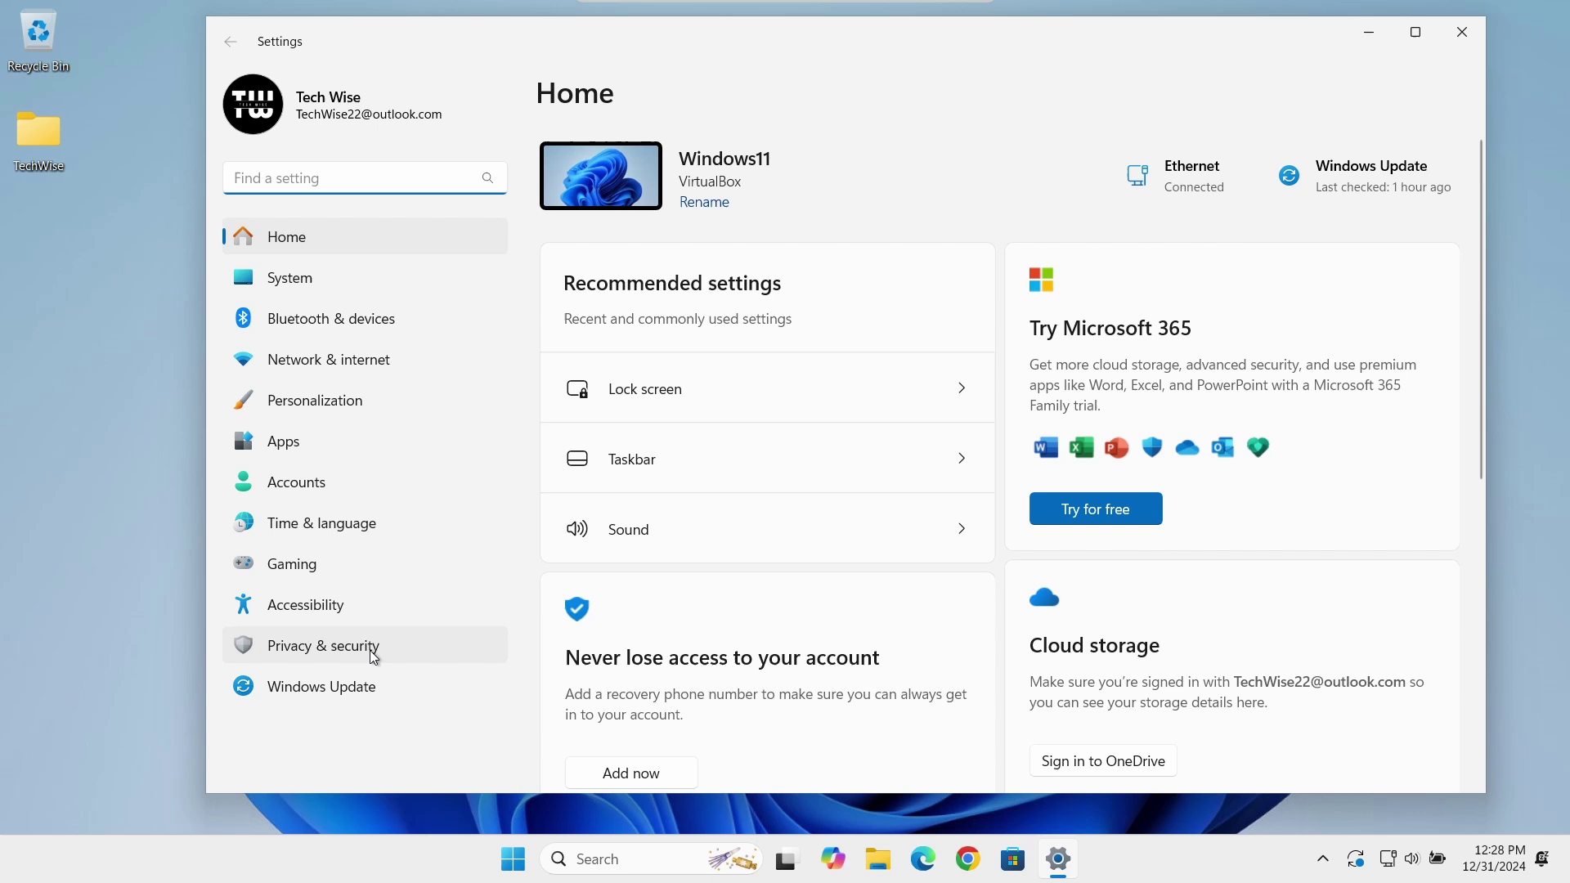
click(374, 657)
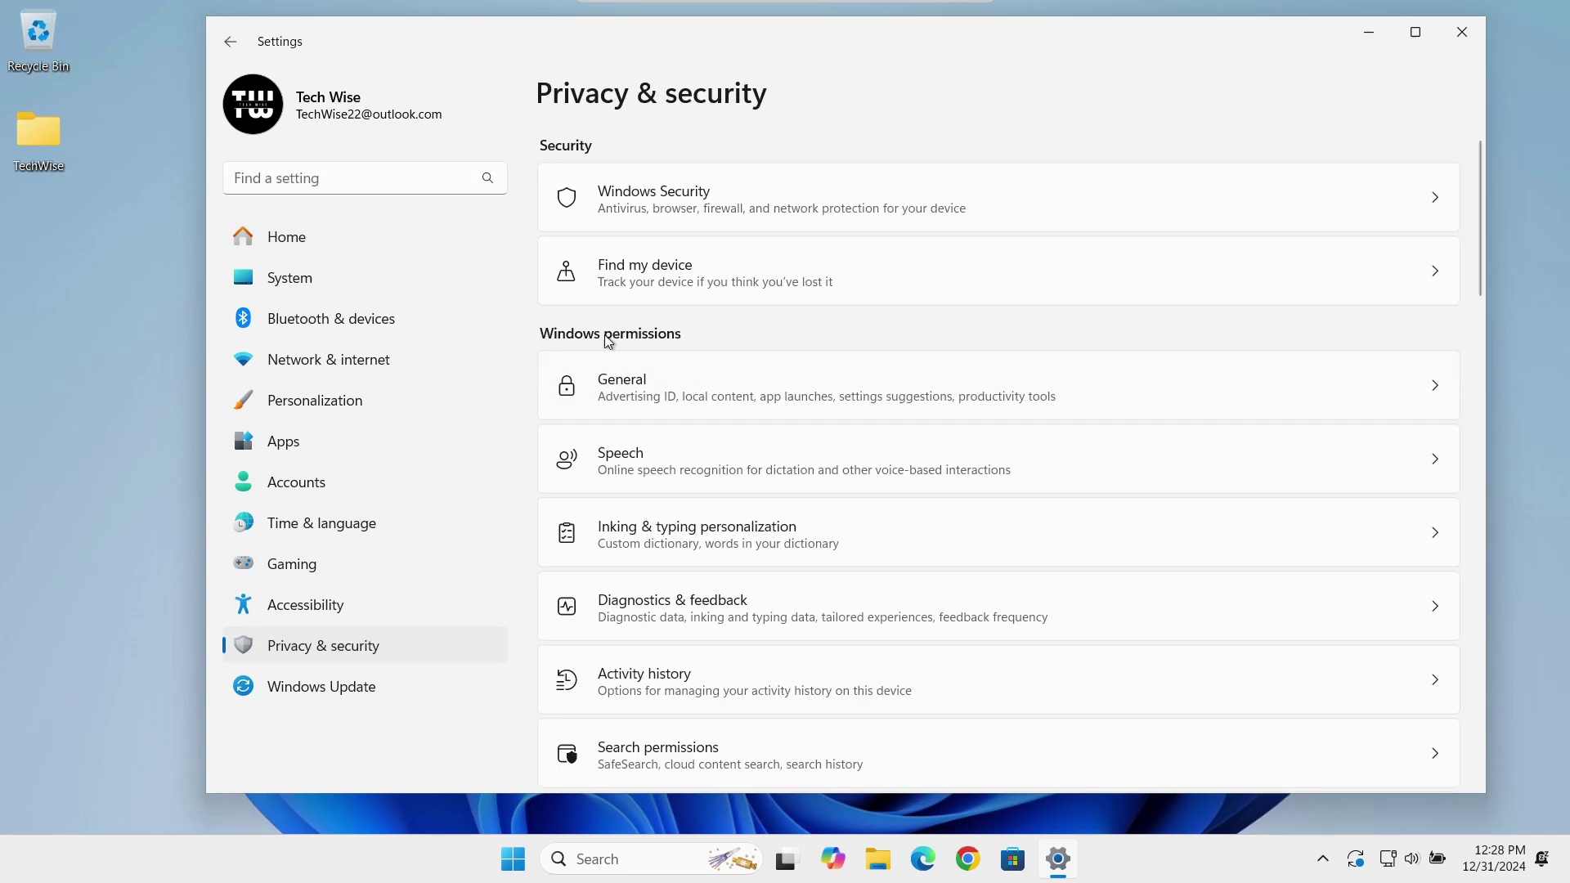
scroll(708, 442, down, 3)
scroll(708, 442, down, 1)
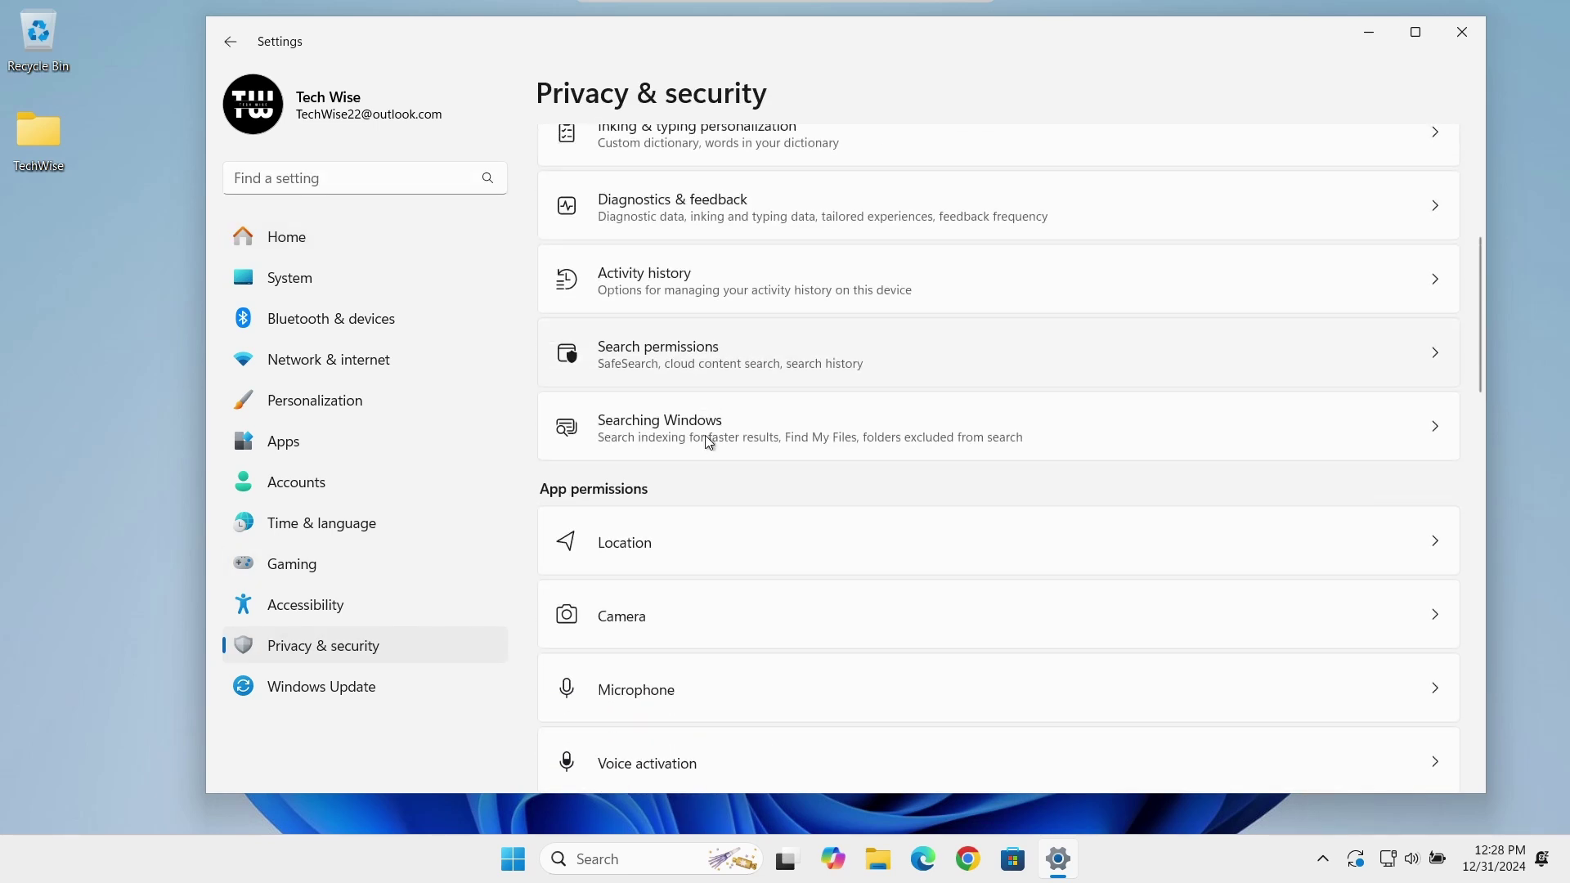
click(688, 360)
scroll(690, 364, down, 9)
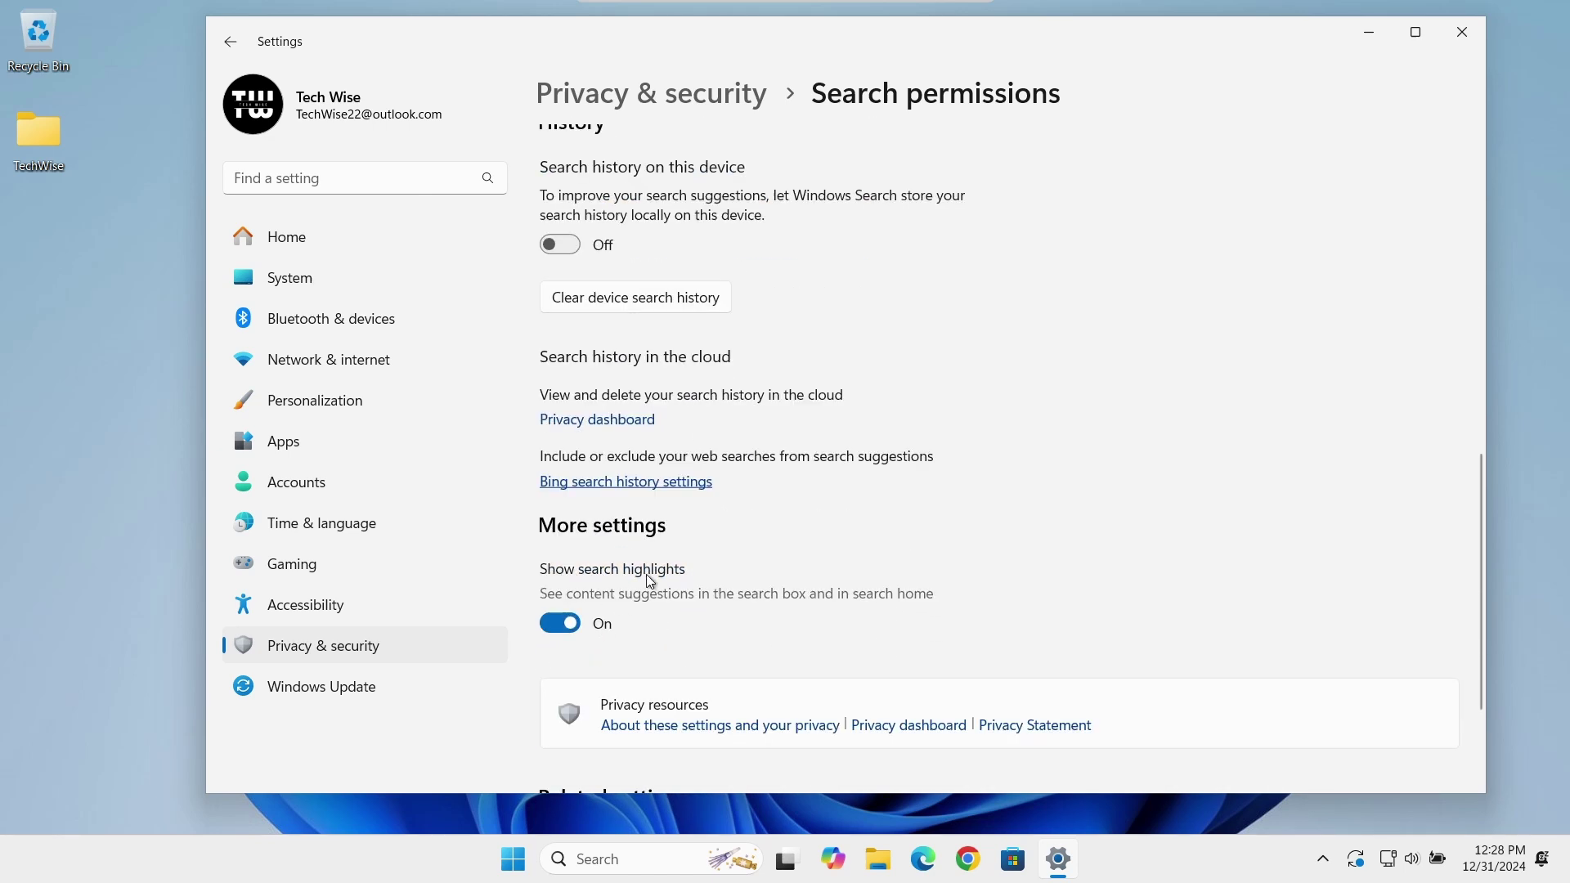
click(571, 625)
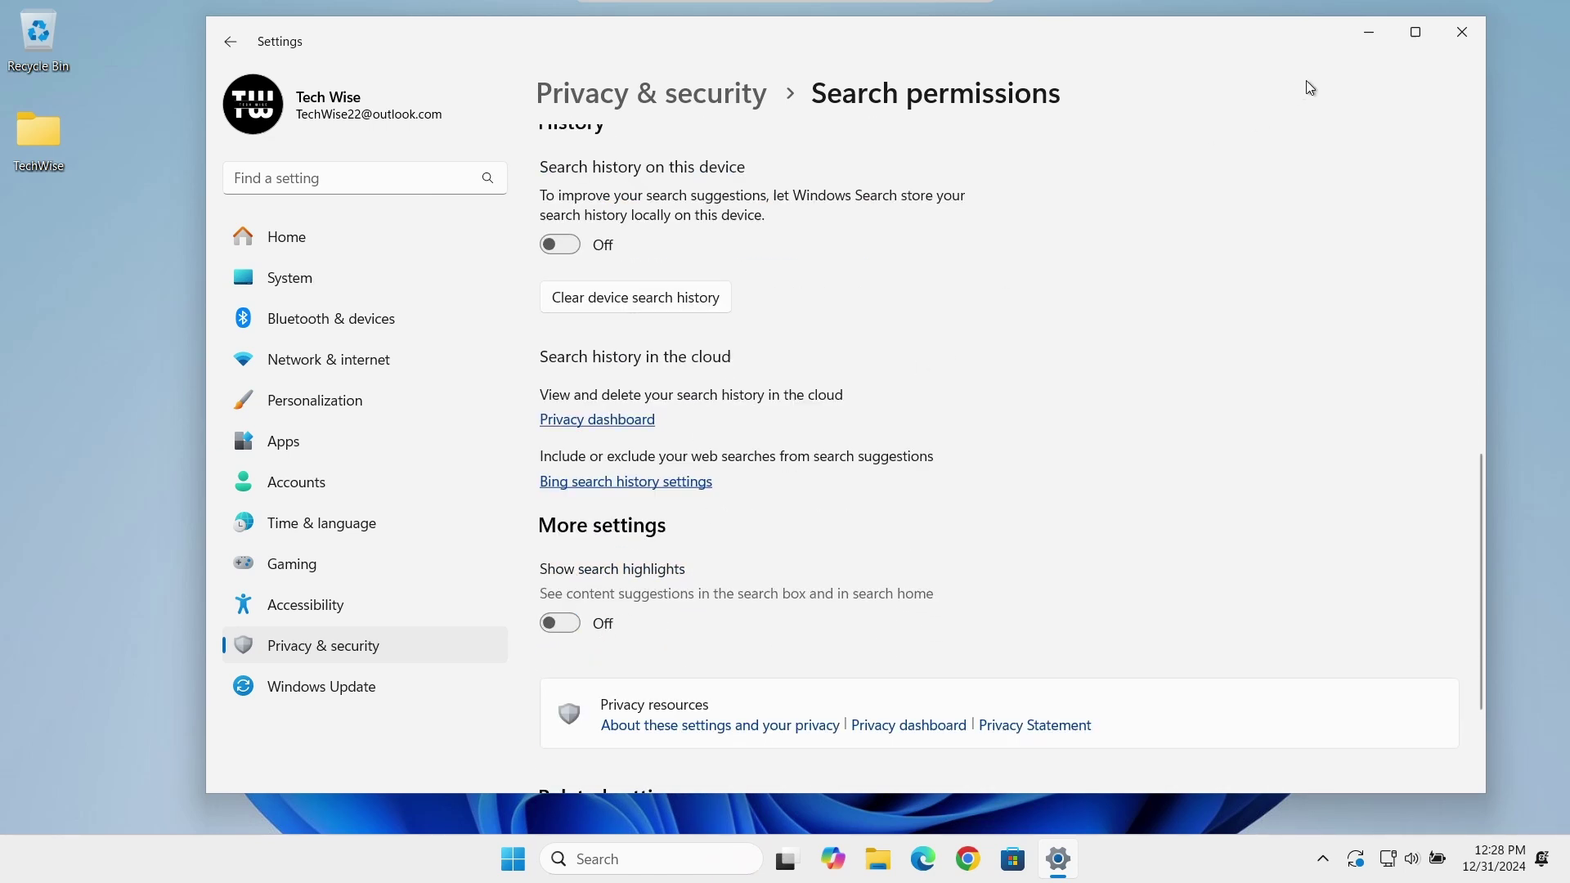
Step: Close Settings and confirm the search panel no longer shows highlights
click(1462, 32)
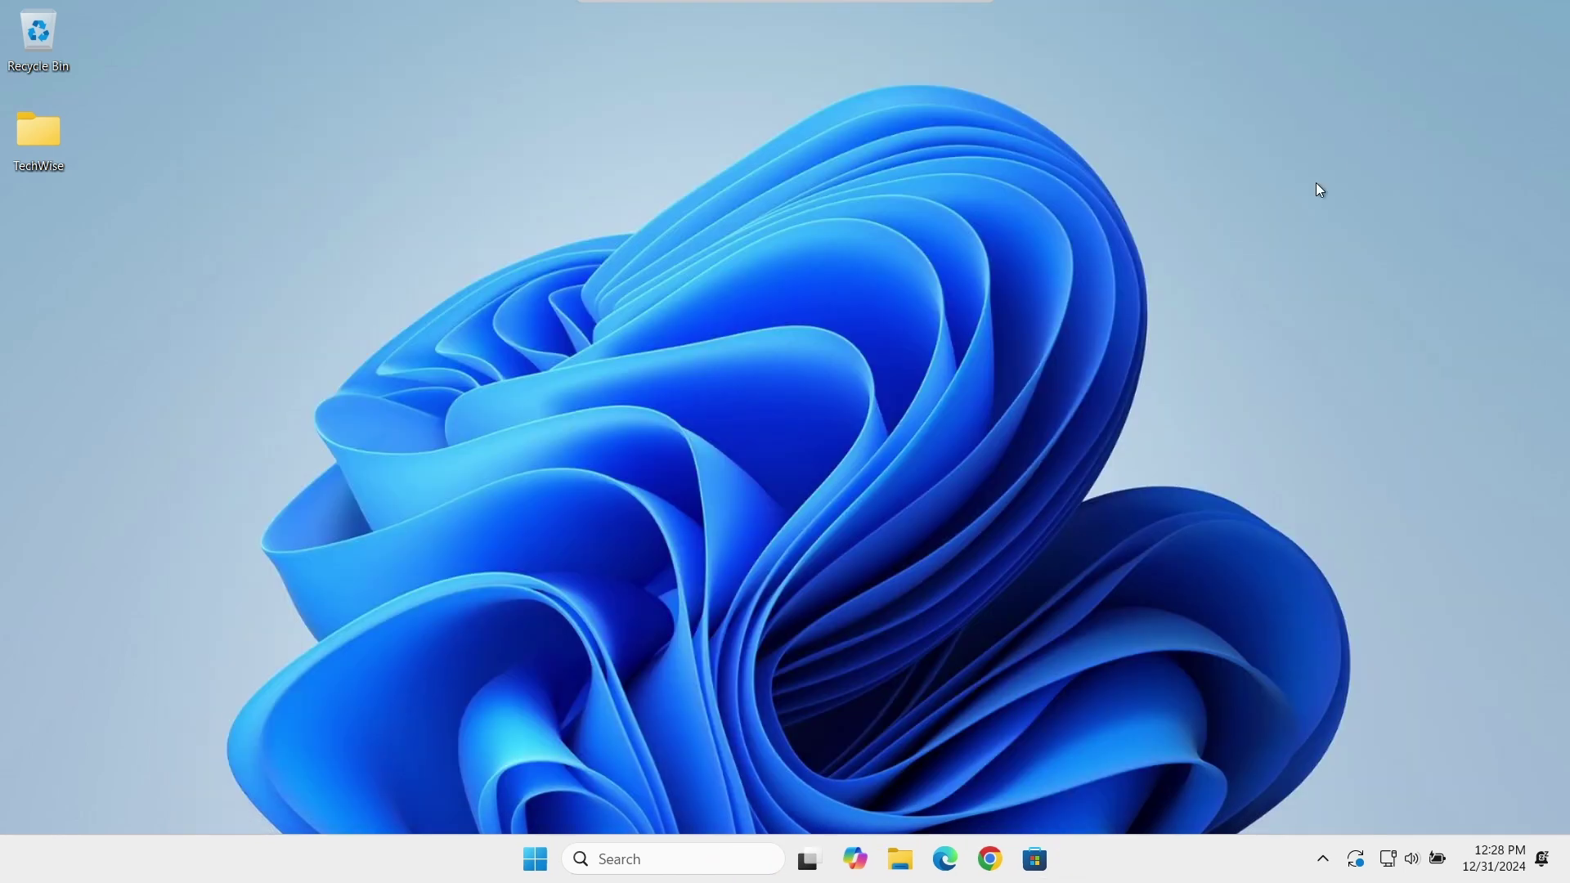
click(643, 861)
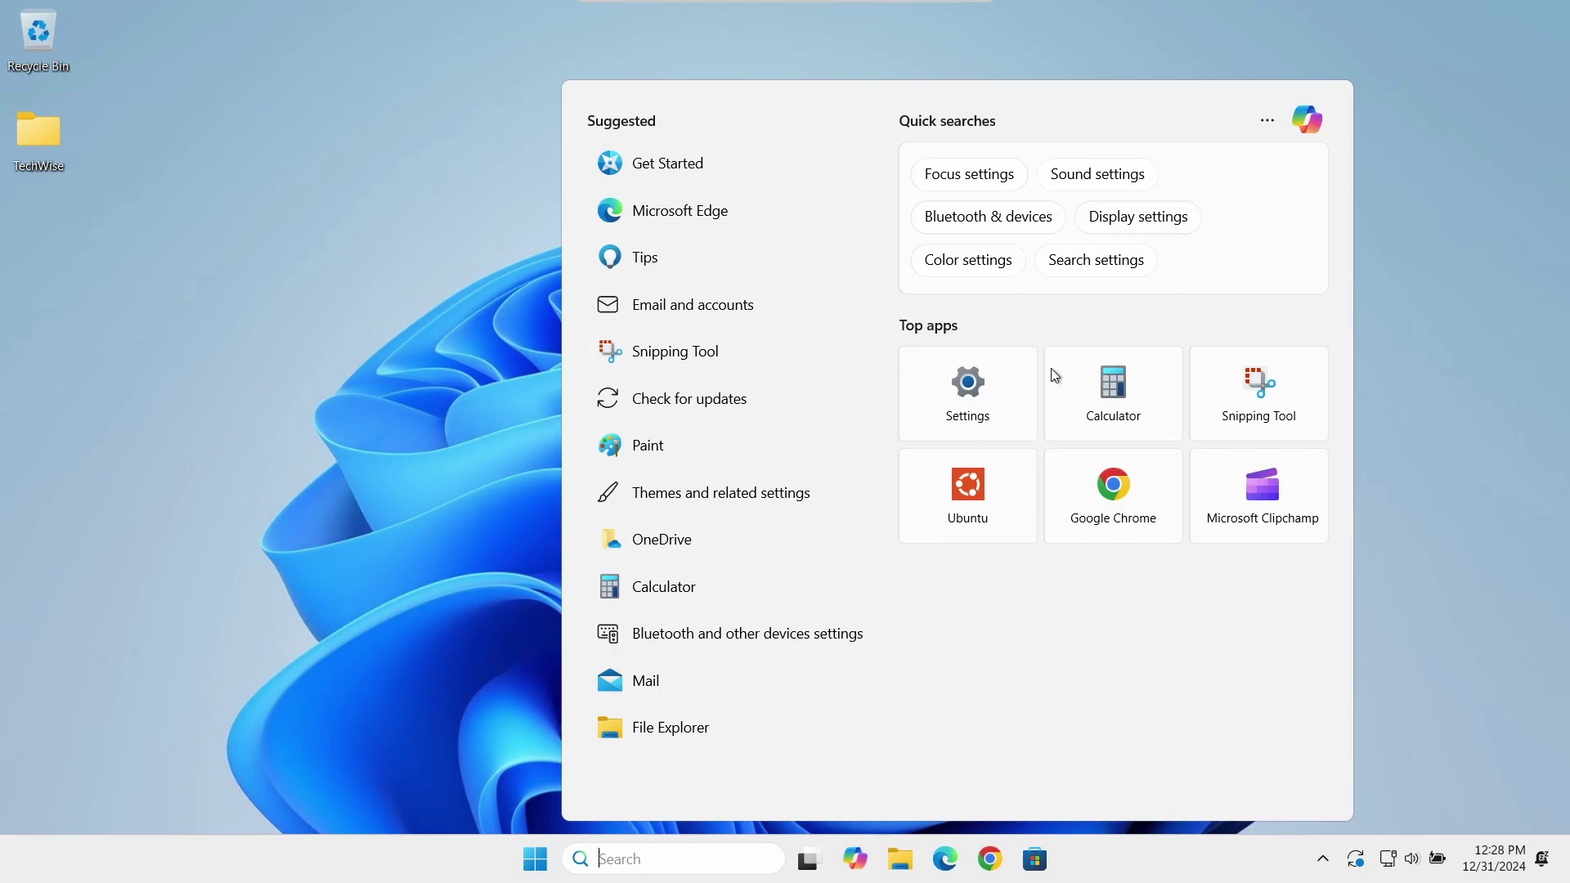
click(1444, 333)
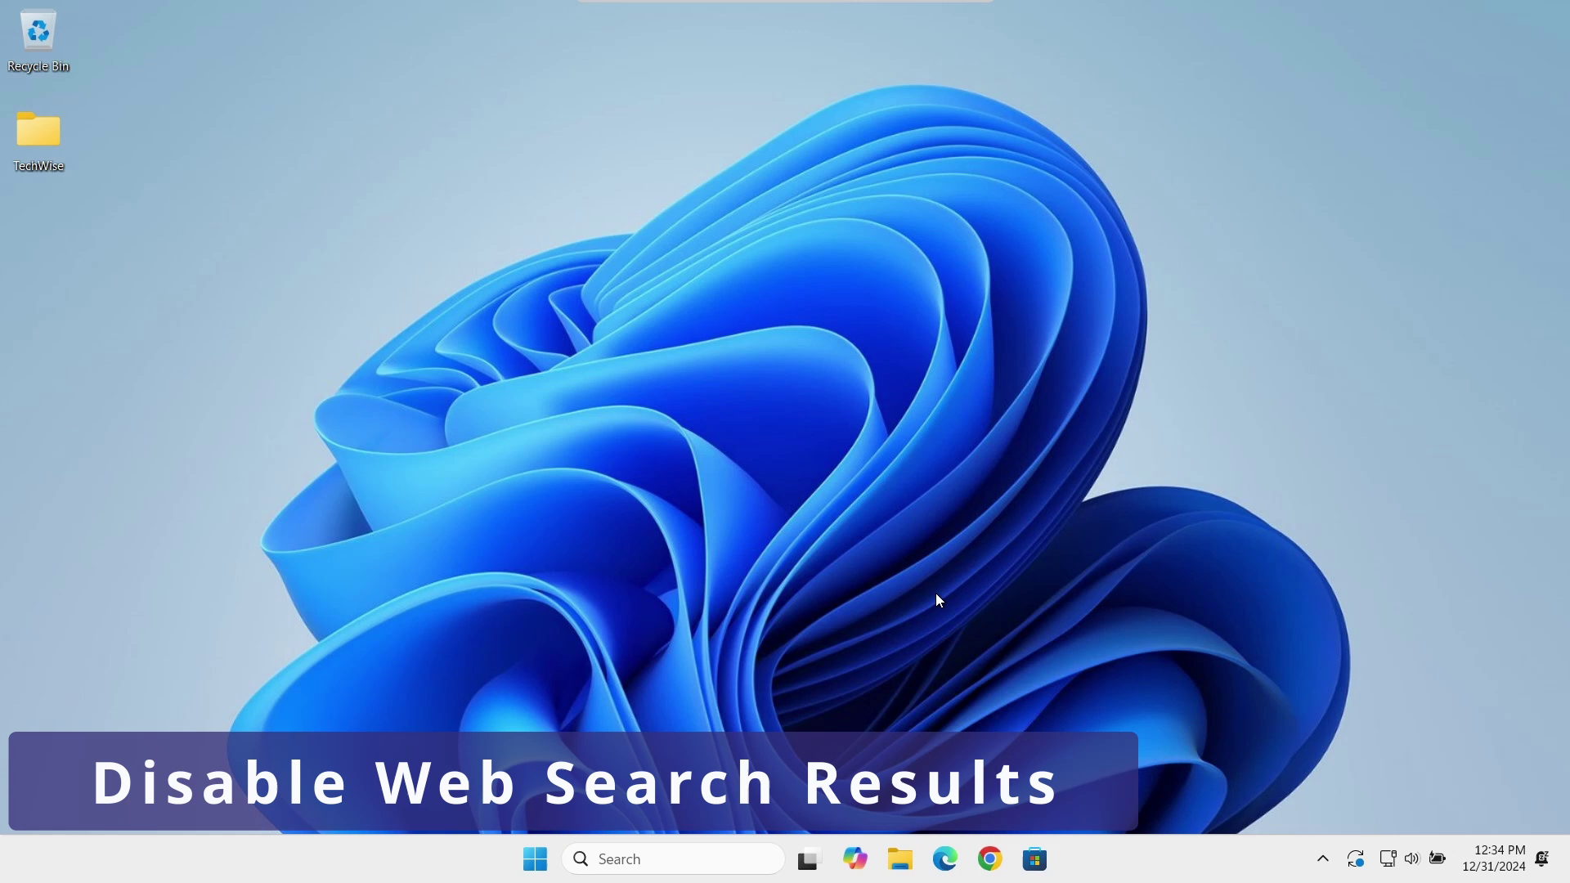
click(676, 855)
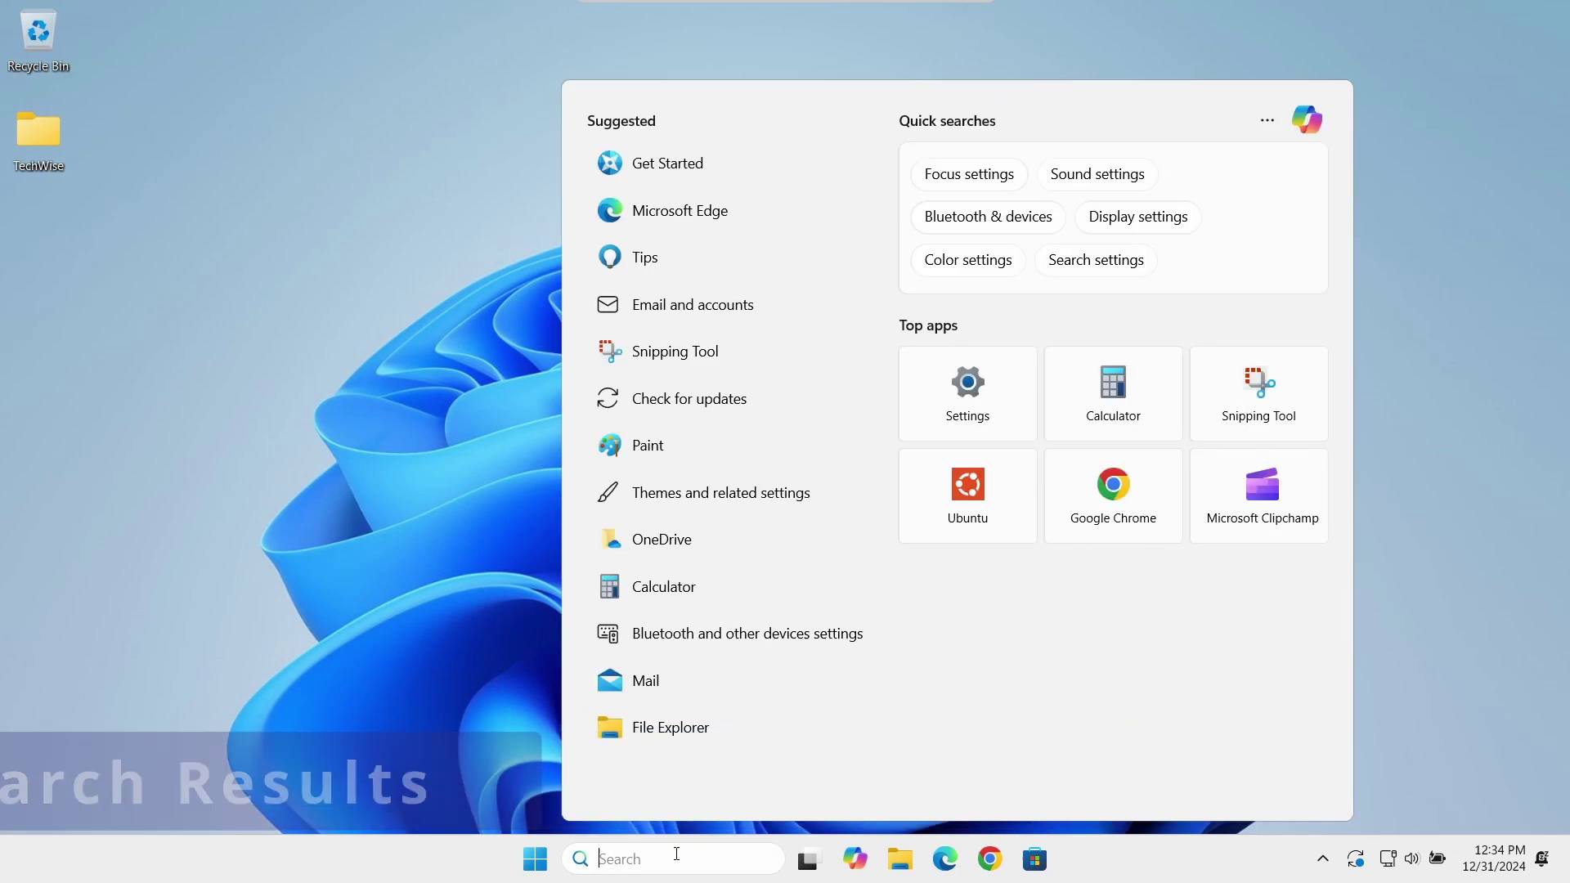
text(opera mini)
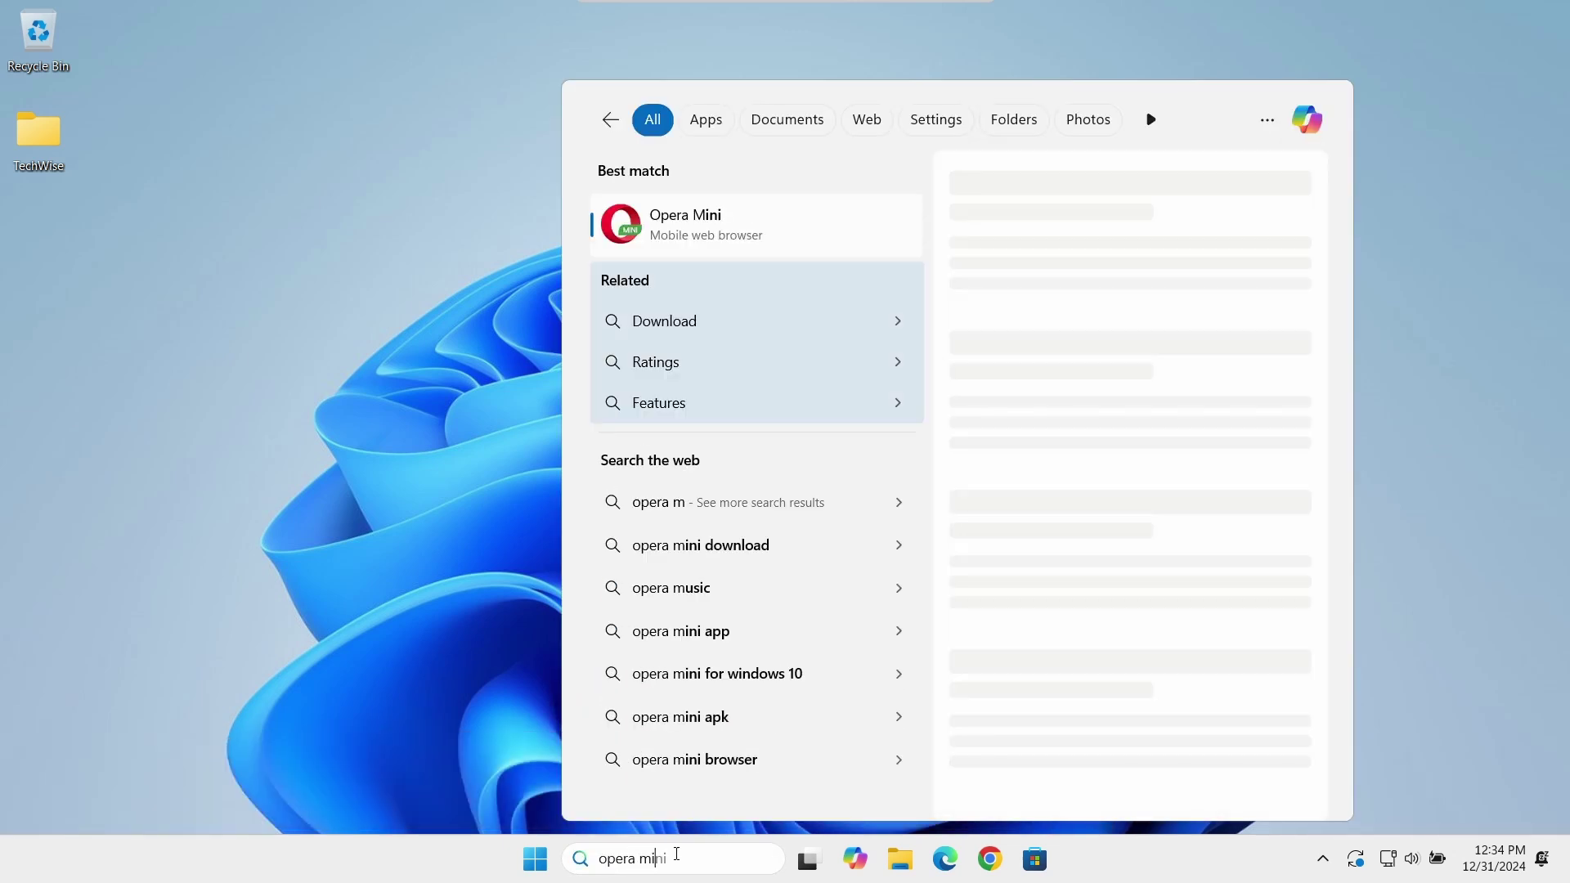
scroll(1128, 420, down, 10)
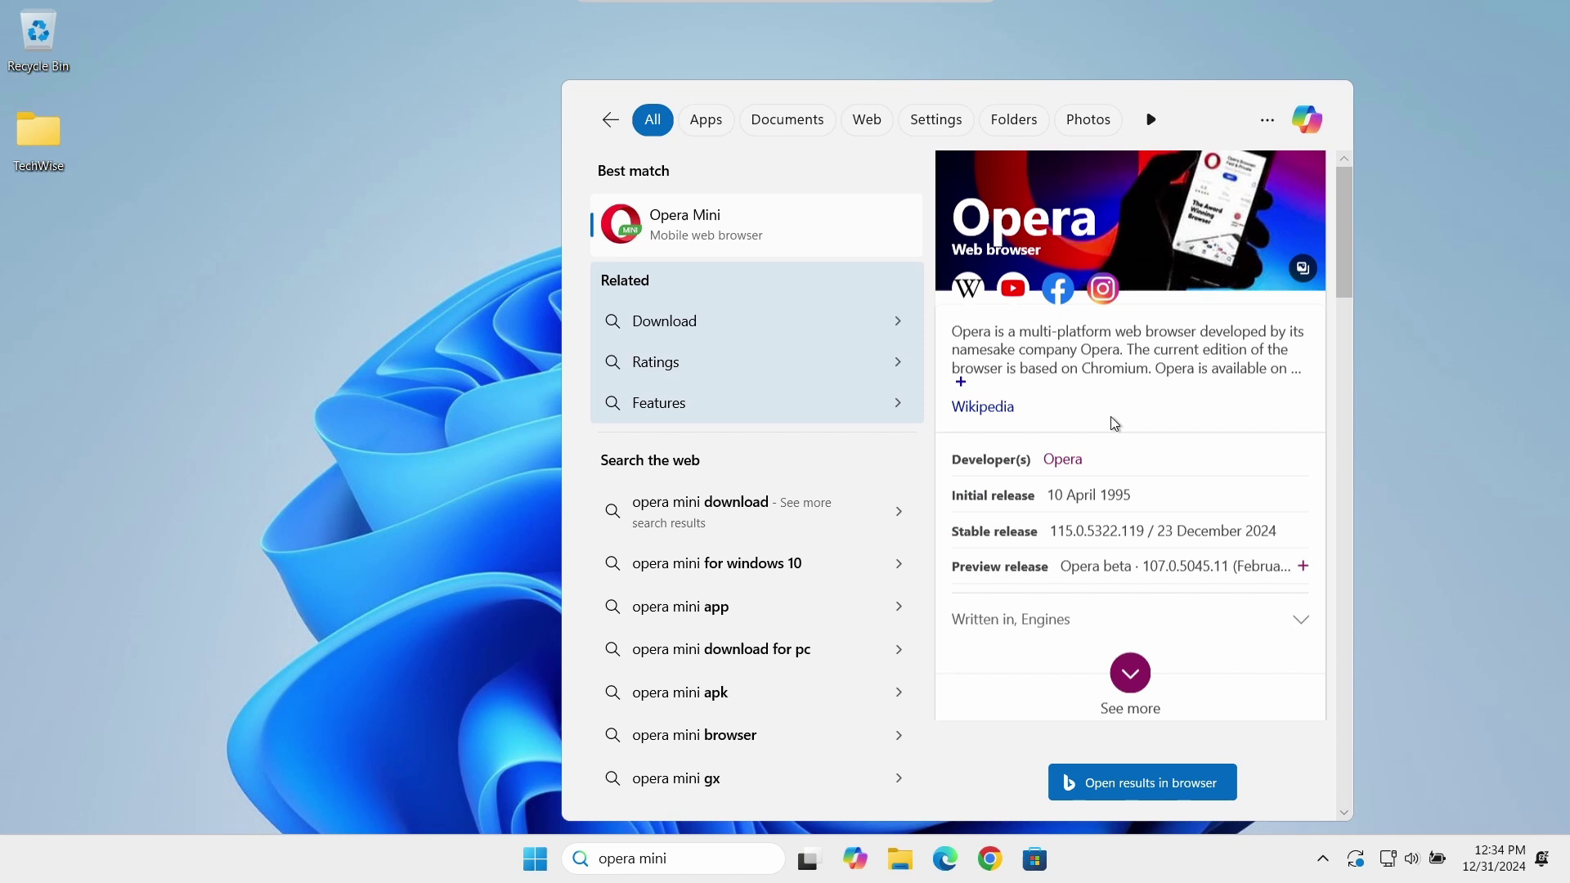
scroll(1110, 466, up, 10)
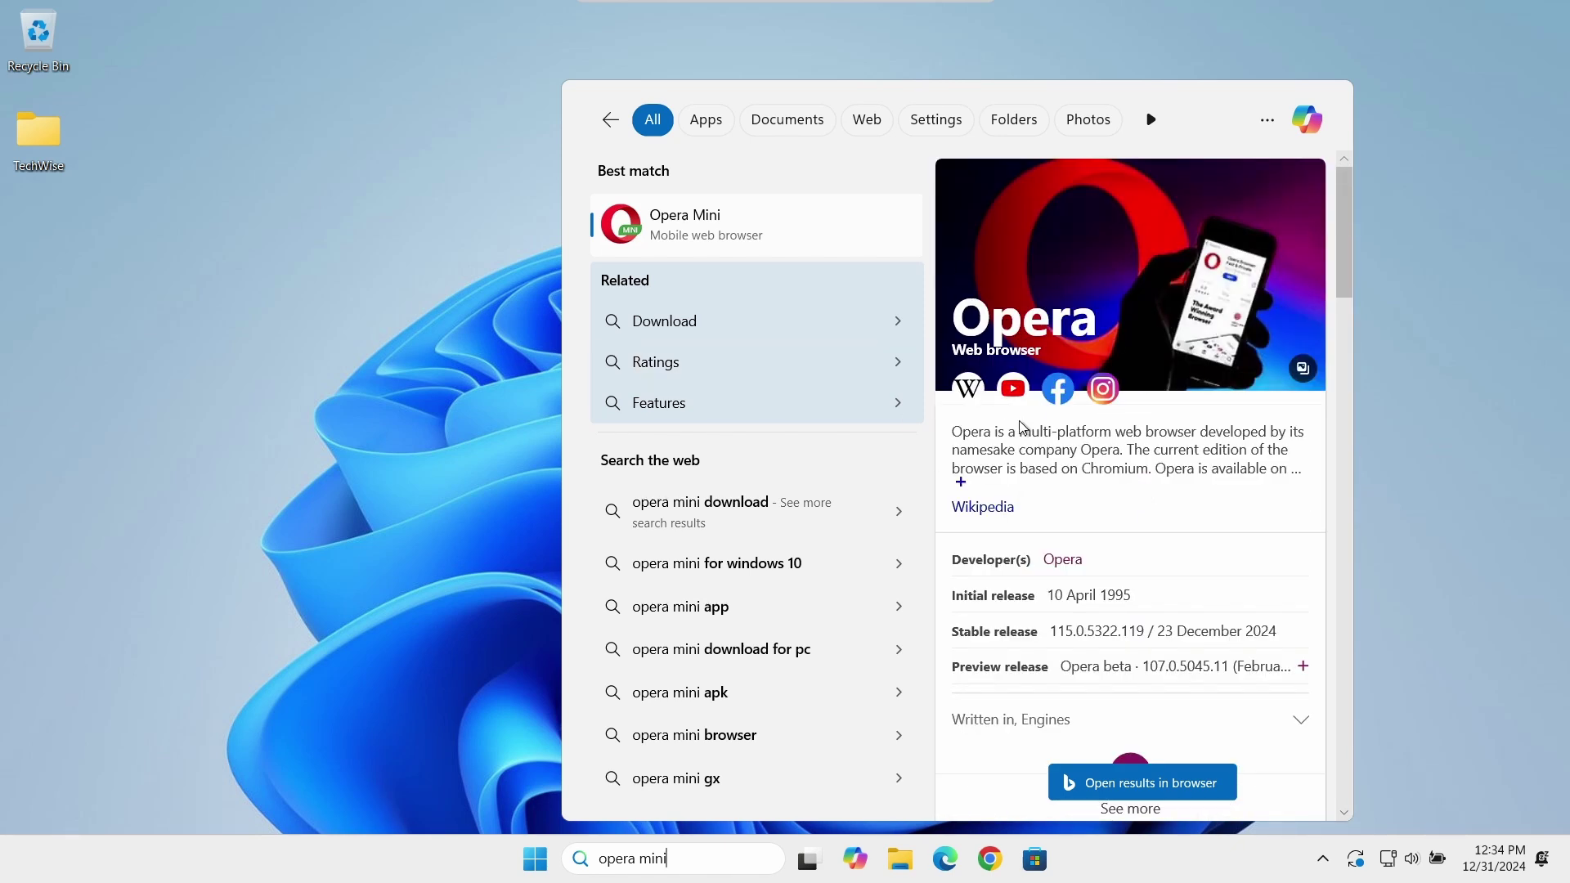
click(1439, 245)
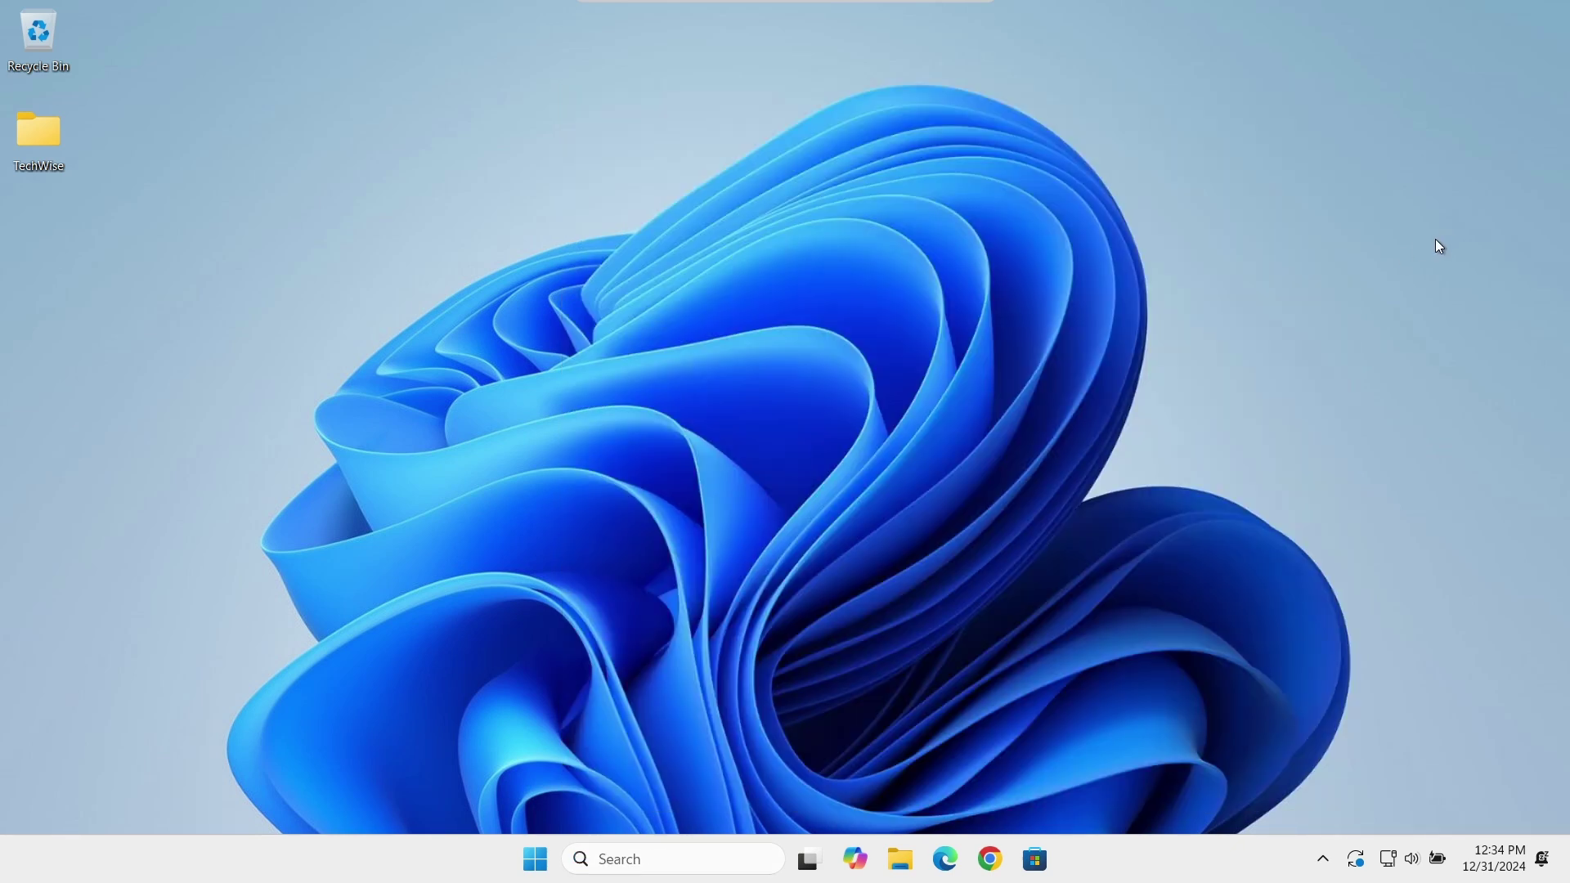
Step: Launch Registry Editor as administrator from a 'reg' search
click(680, 855)
text(reg)
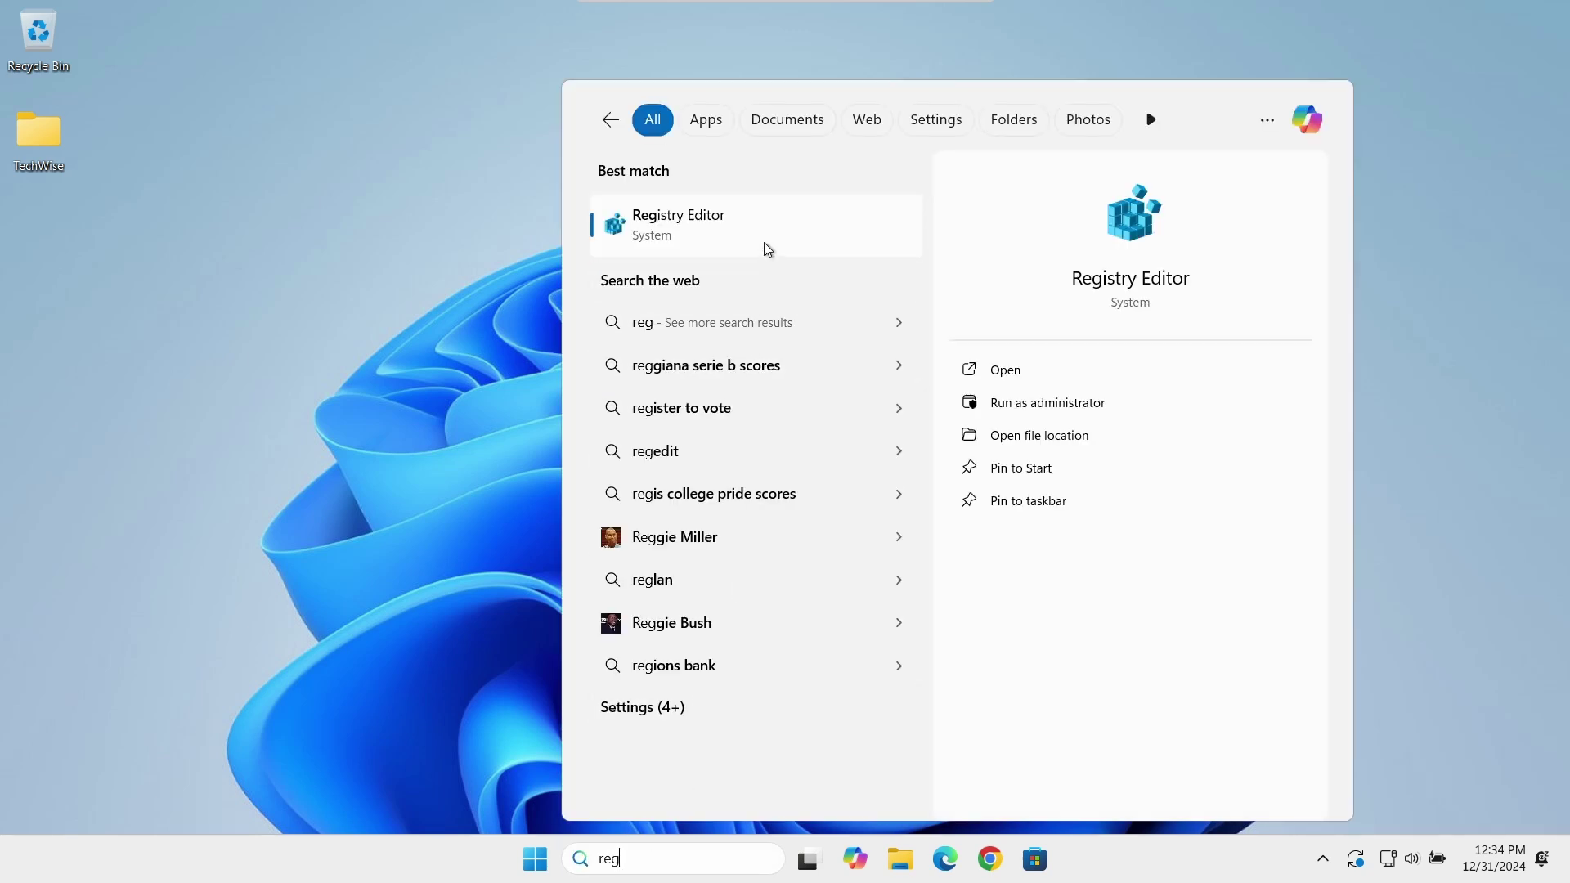
click(763, 242)
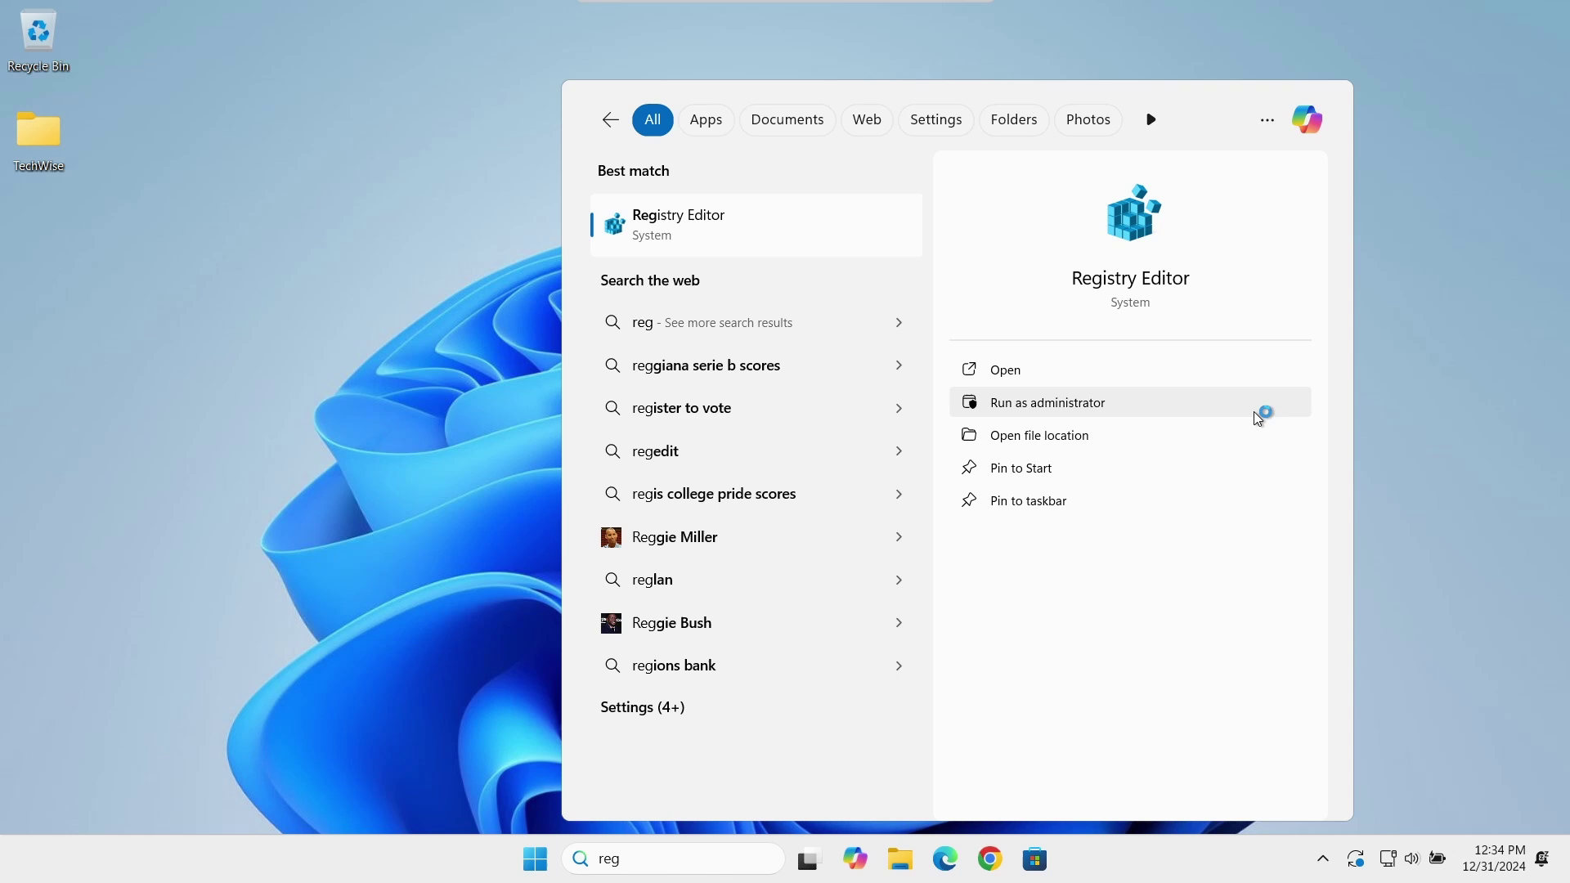
click(1262, 412)
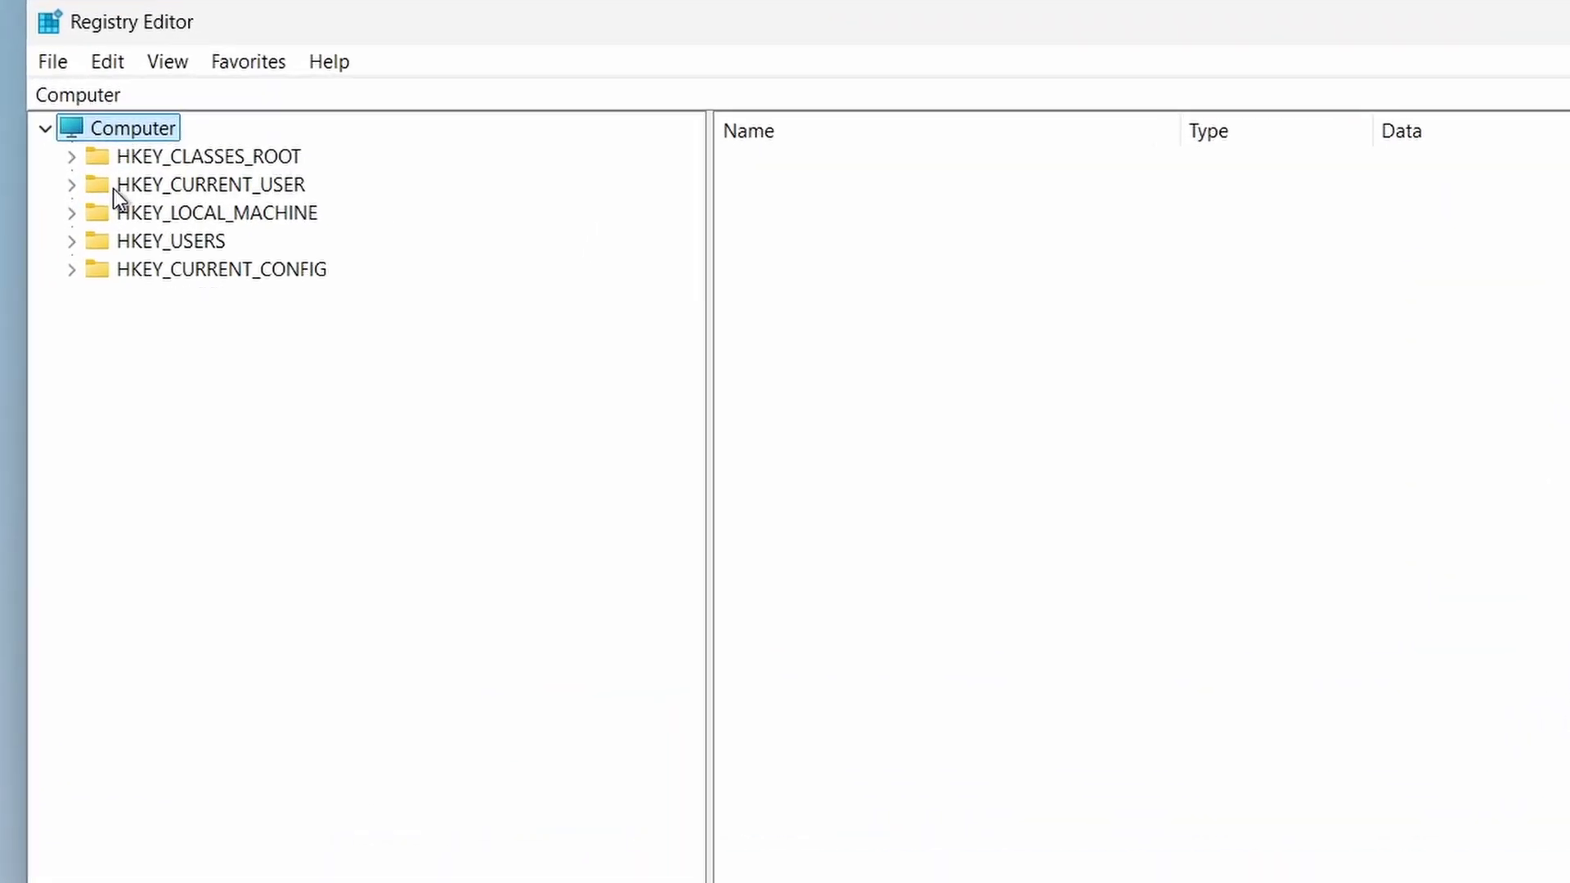
Step: Expand the key tree to HKEY_CURRENT_USER\Software\Policies\Microsoft\Windows and select it
click(218, 177)
click(53, 186)
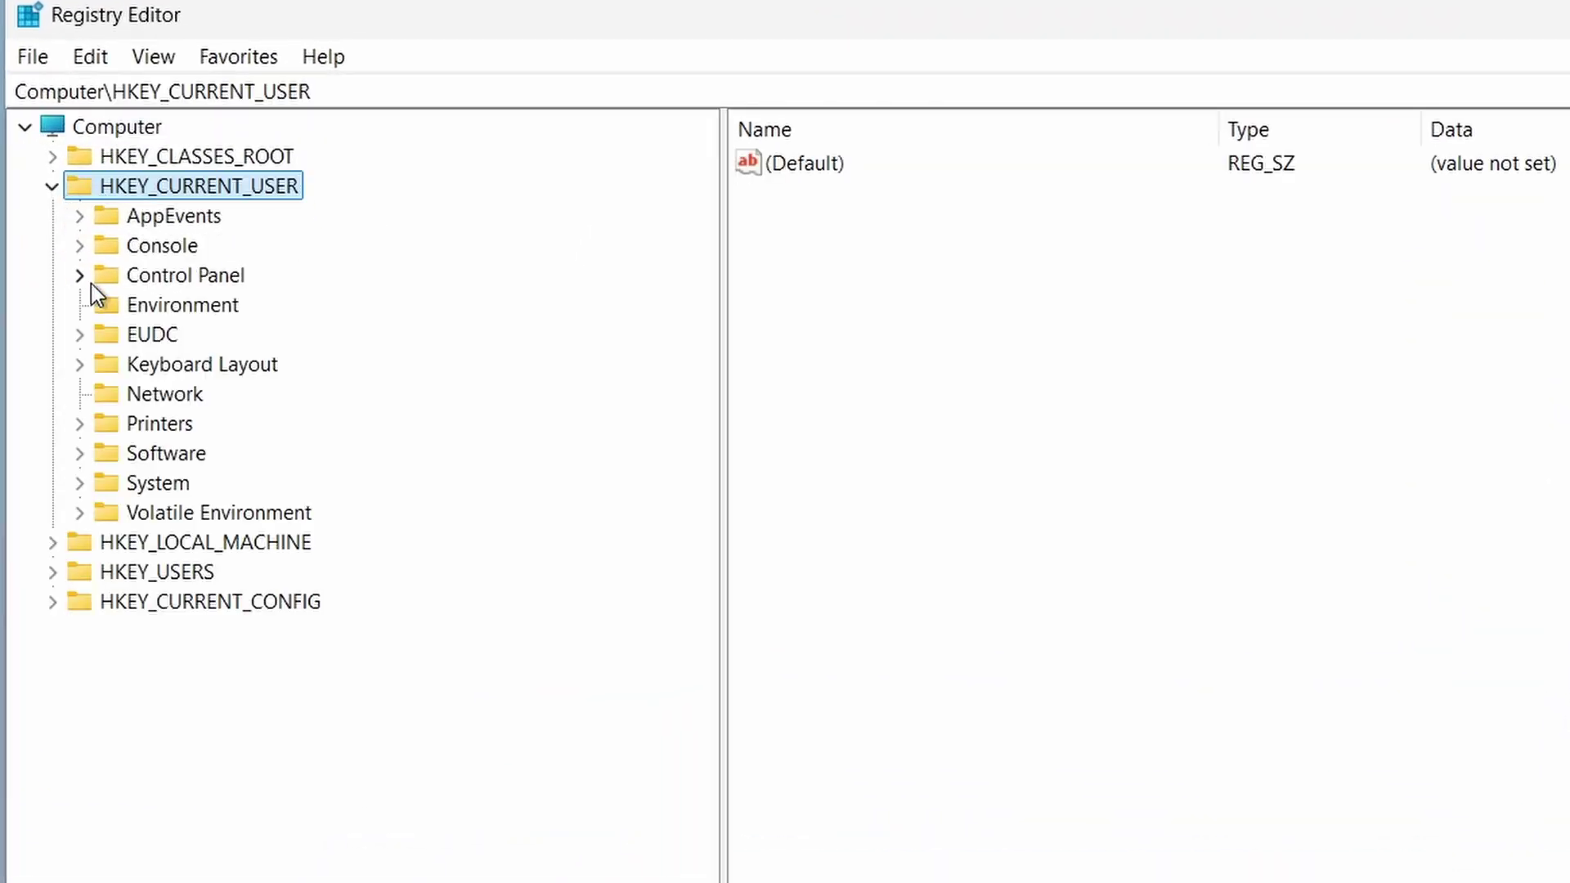
click(90, 455)
click(85, 455)
click(85, 454)
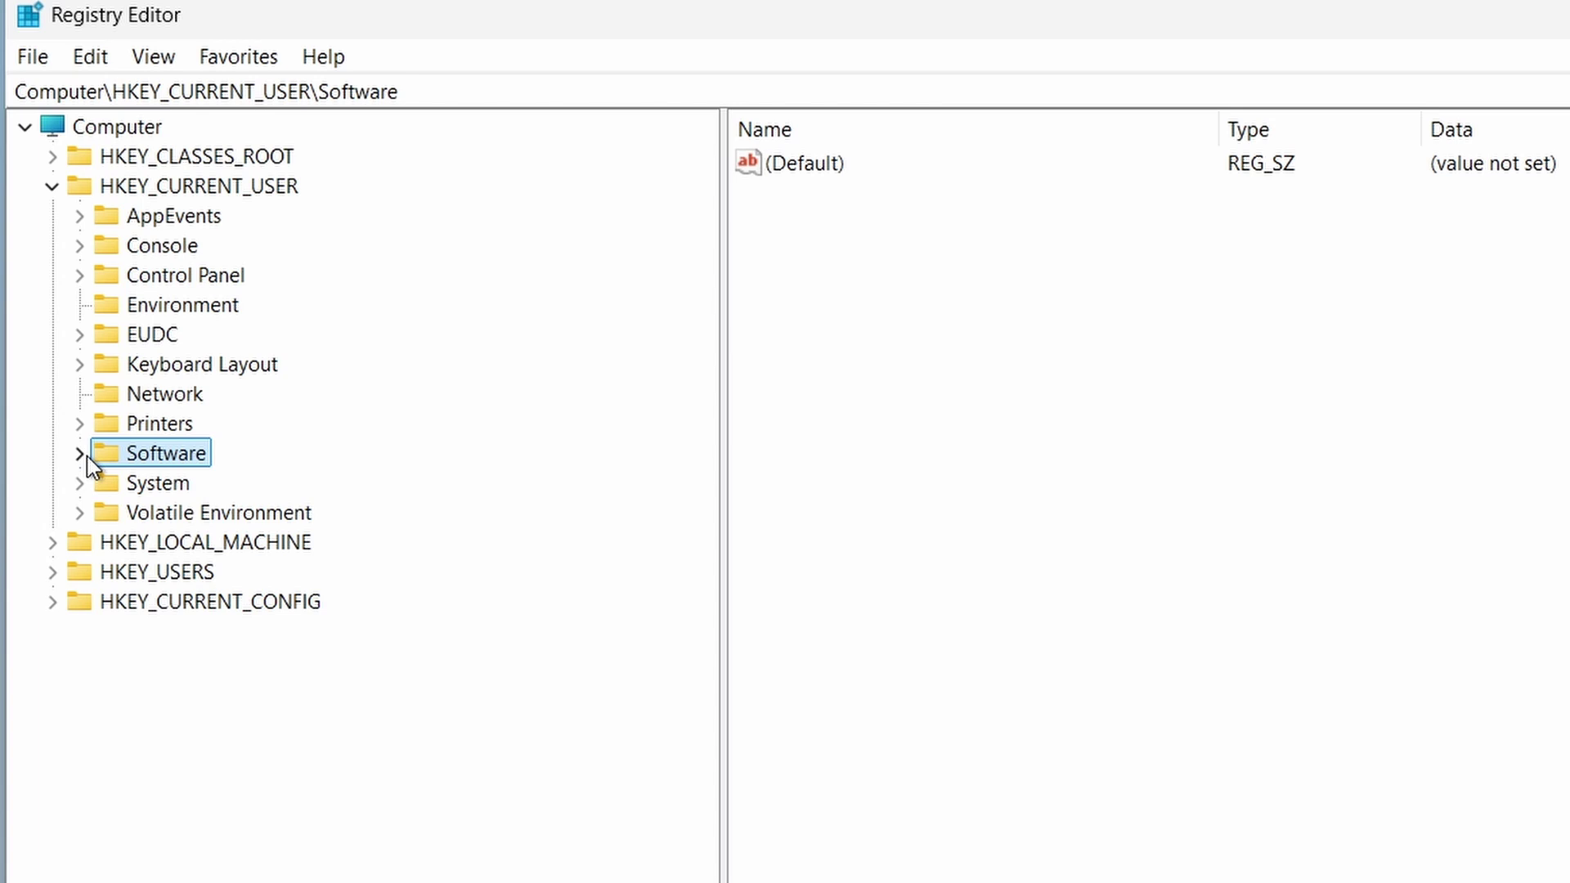
click(85, 455)
click(106, 691)
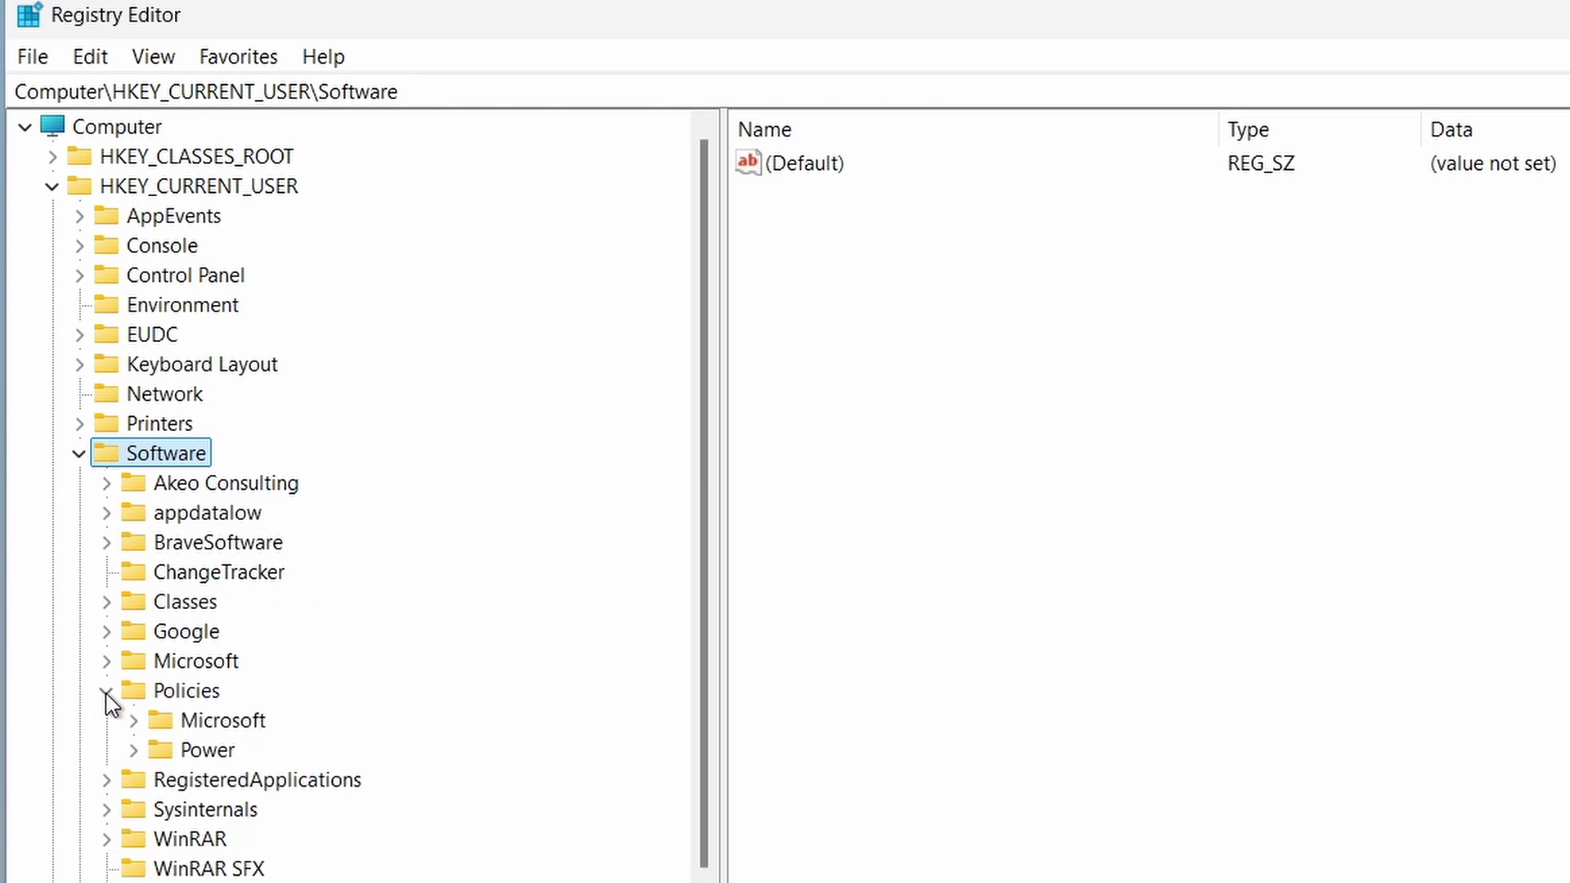
click(133, 723)
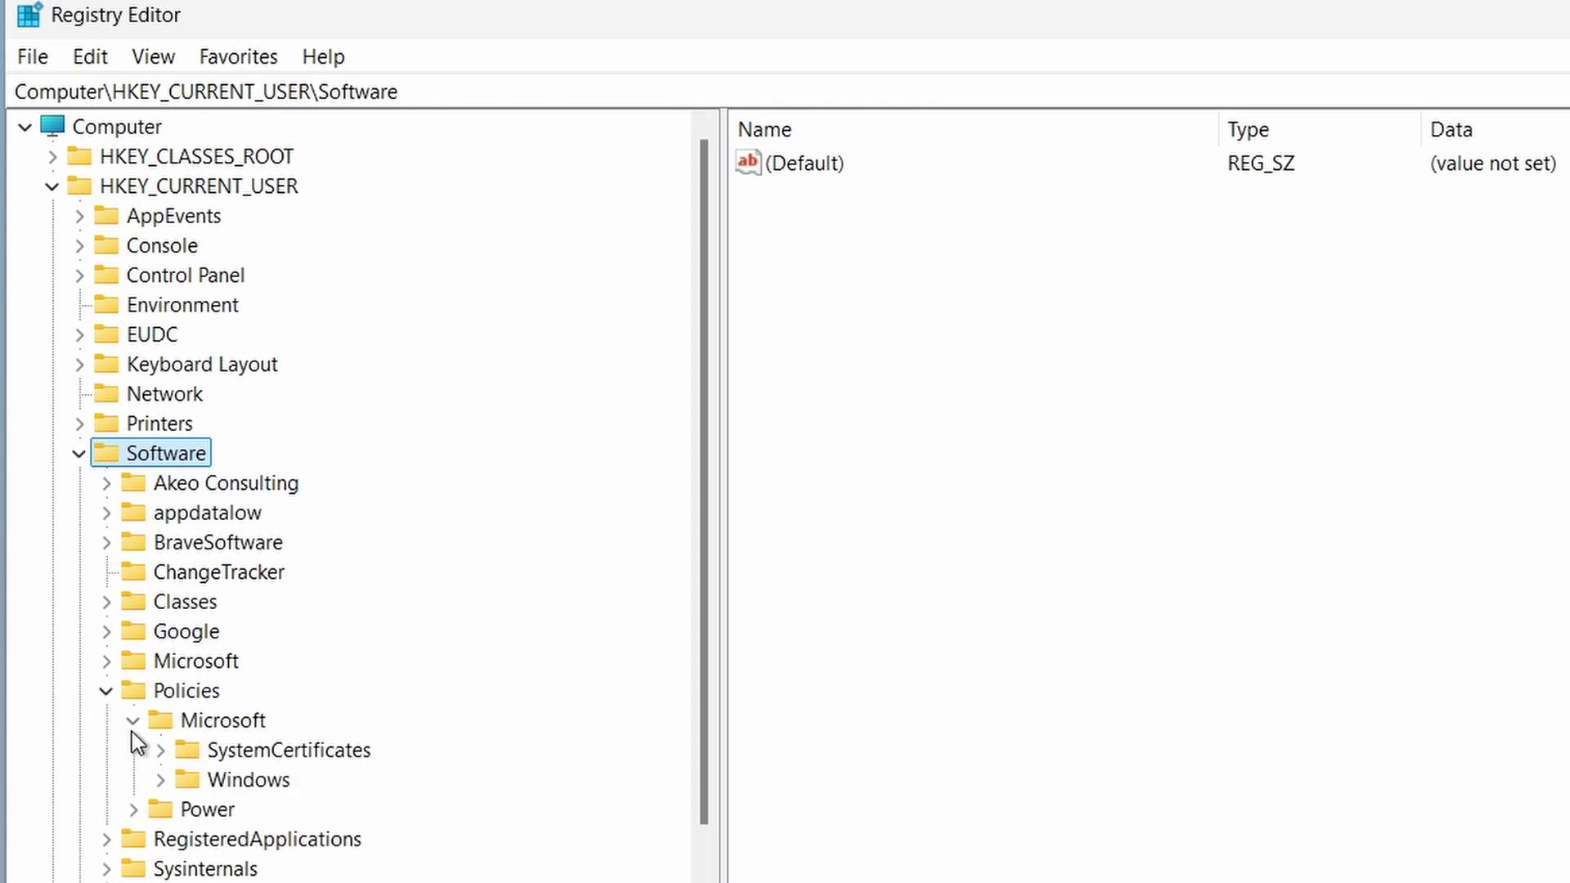
click(161, 780)
click(193, 781)
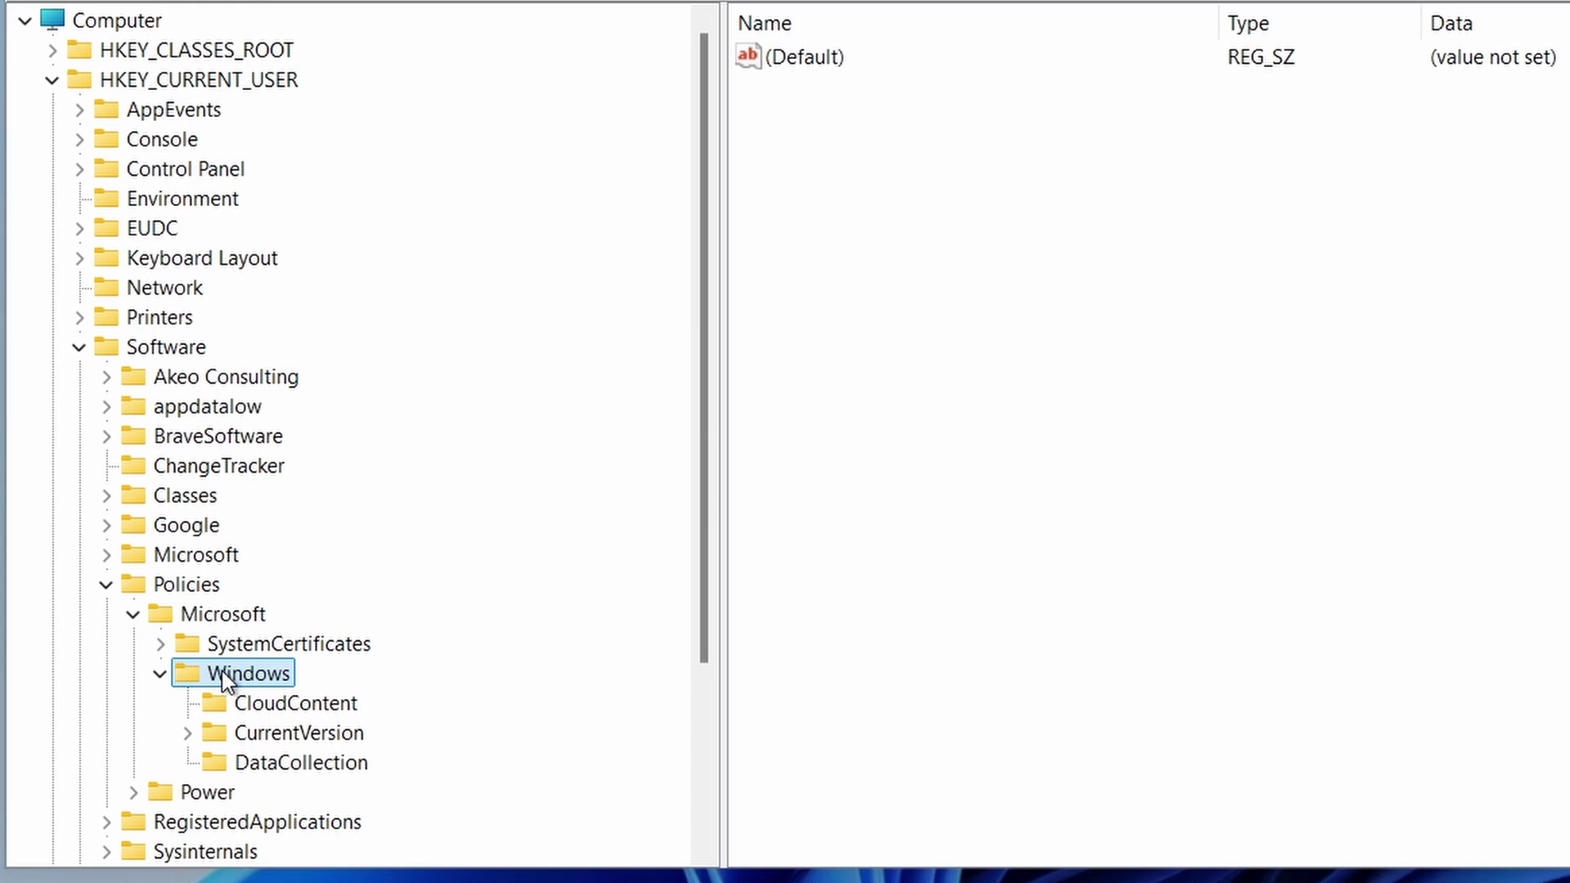
double_click(196, 672)
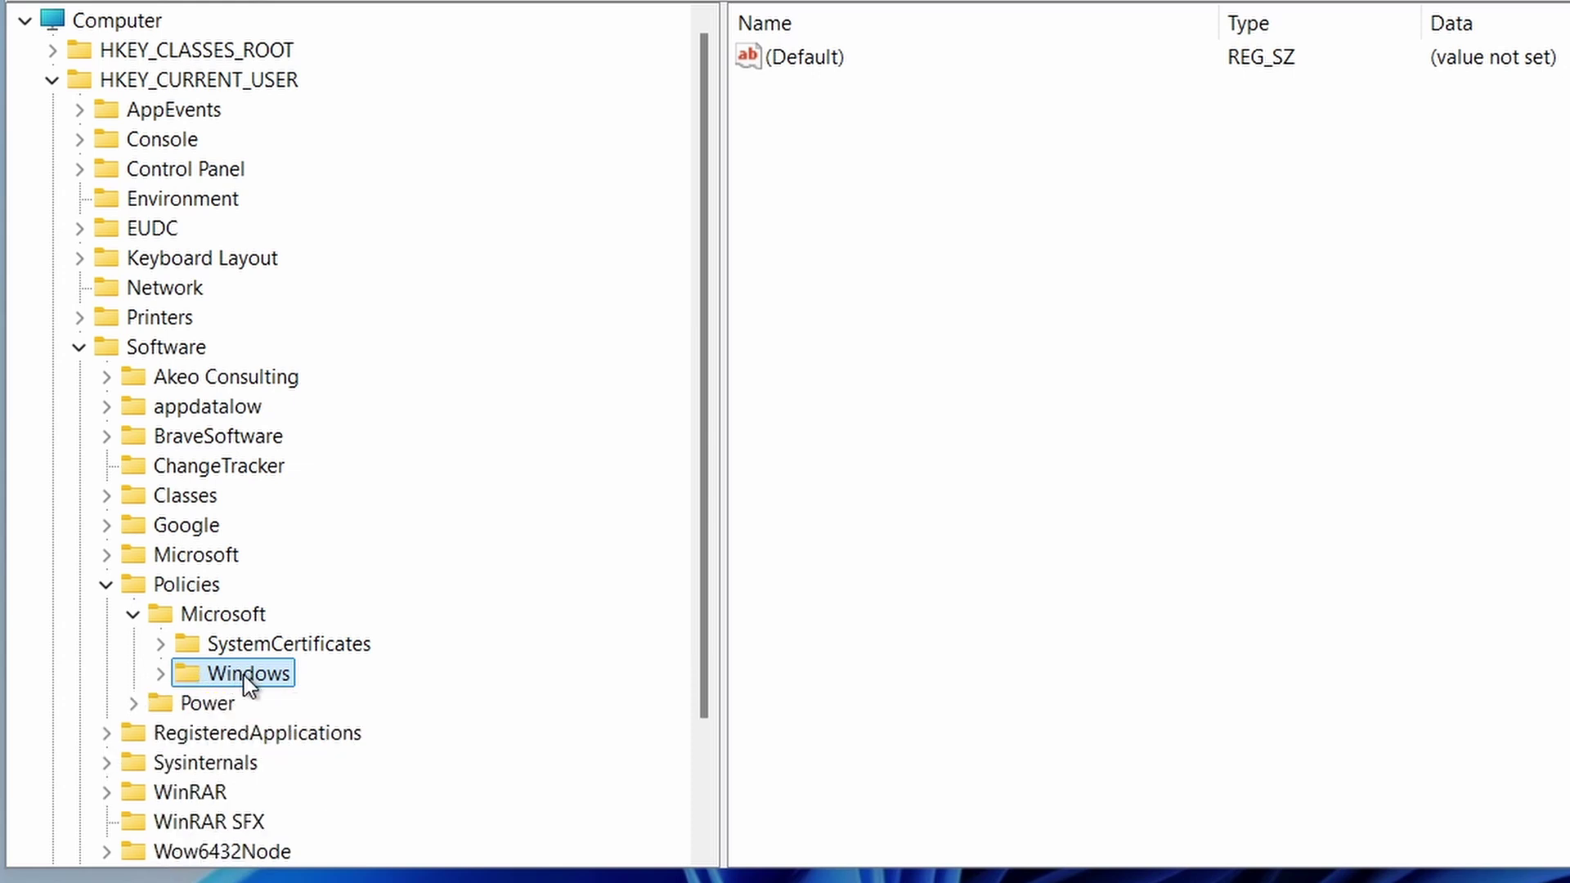
Step: Create a new key named Explorer under the Windows key
right_click(244, 679)
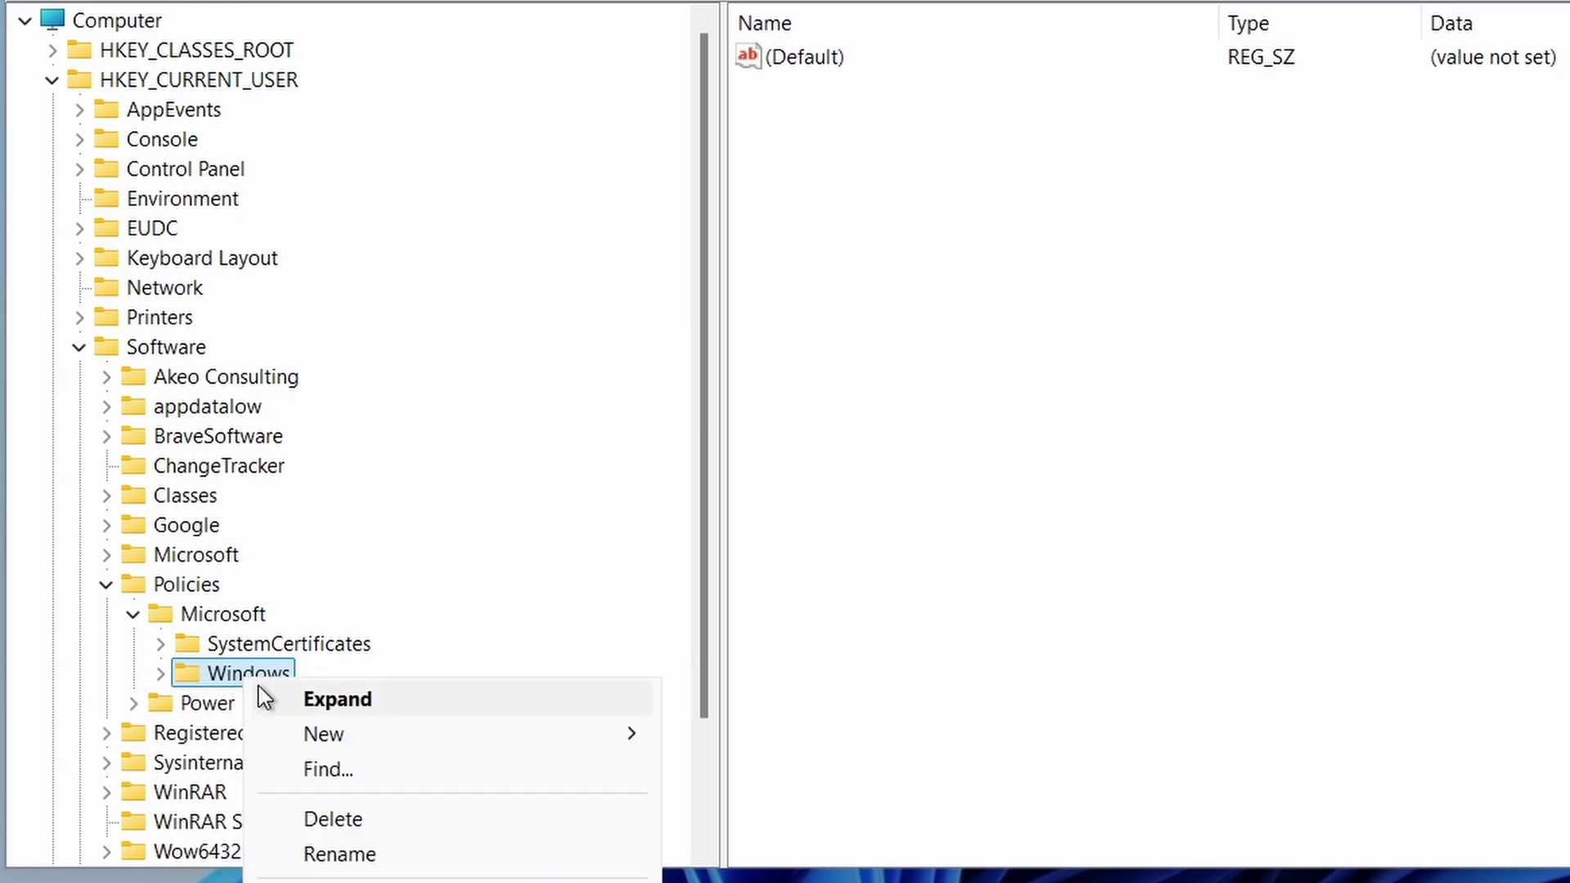
mouse_move(378, 736)
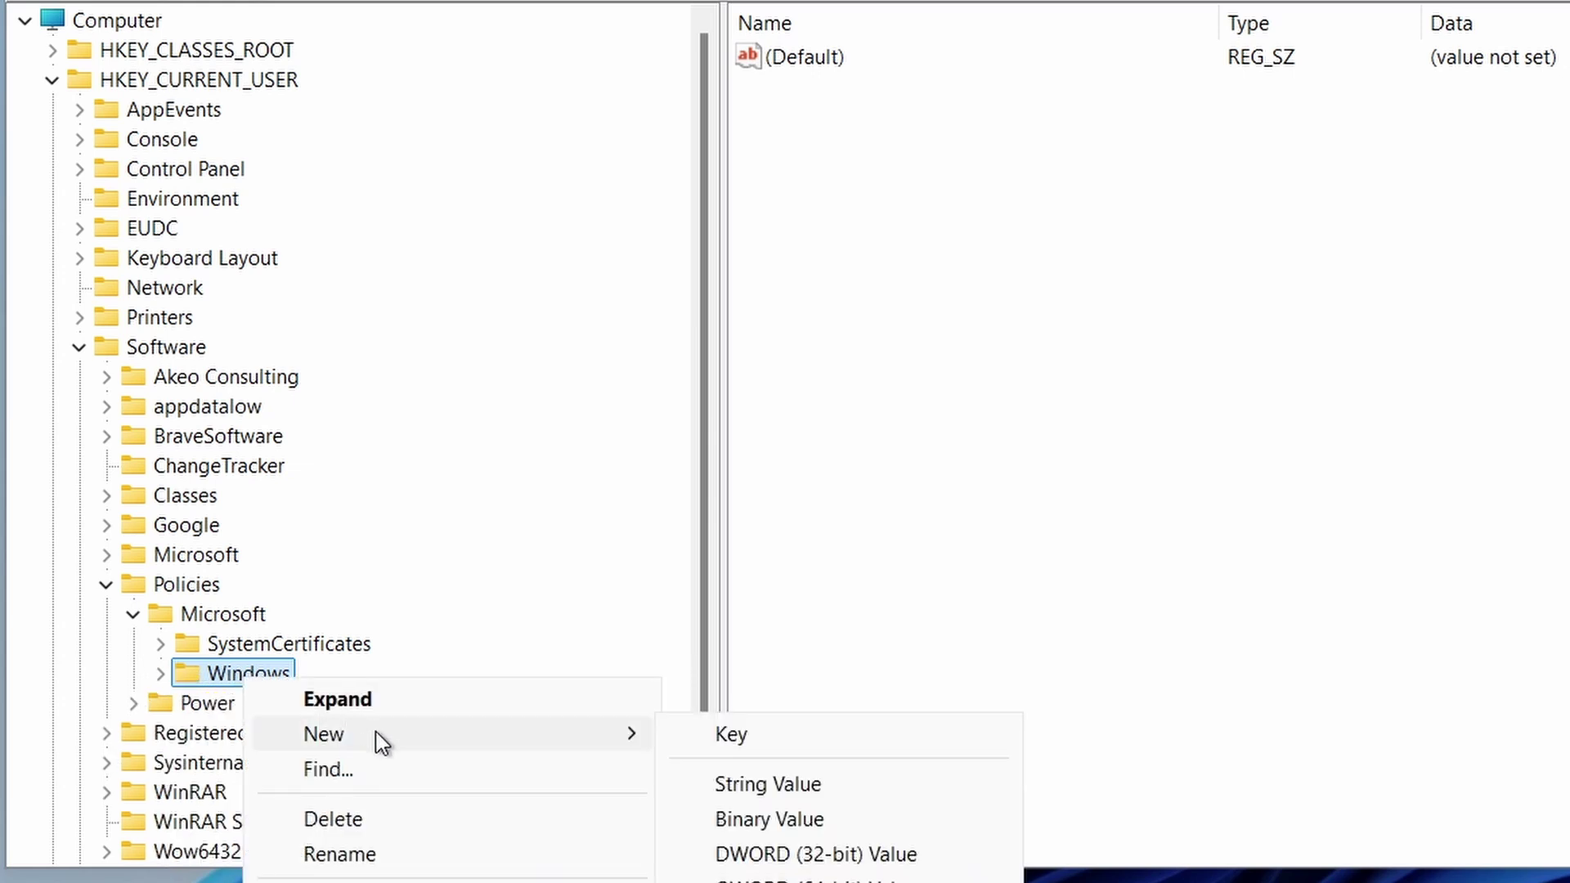
click(767, 748)
text(E)
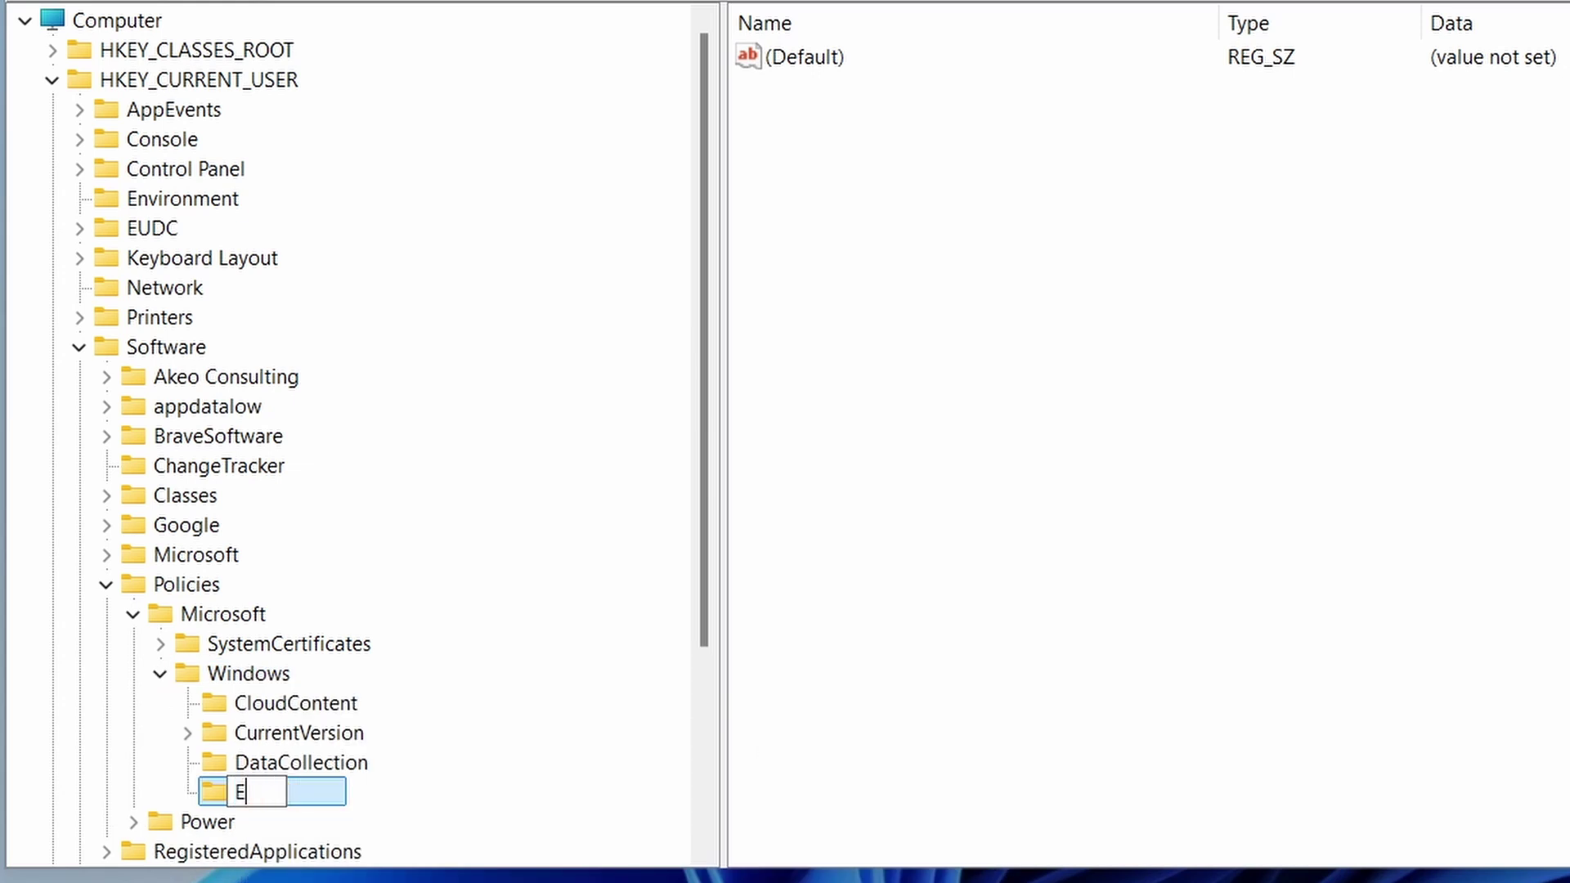
text(xplore)
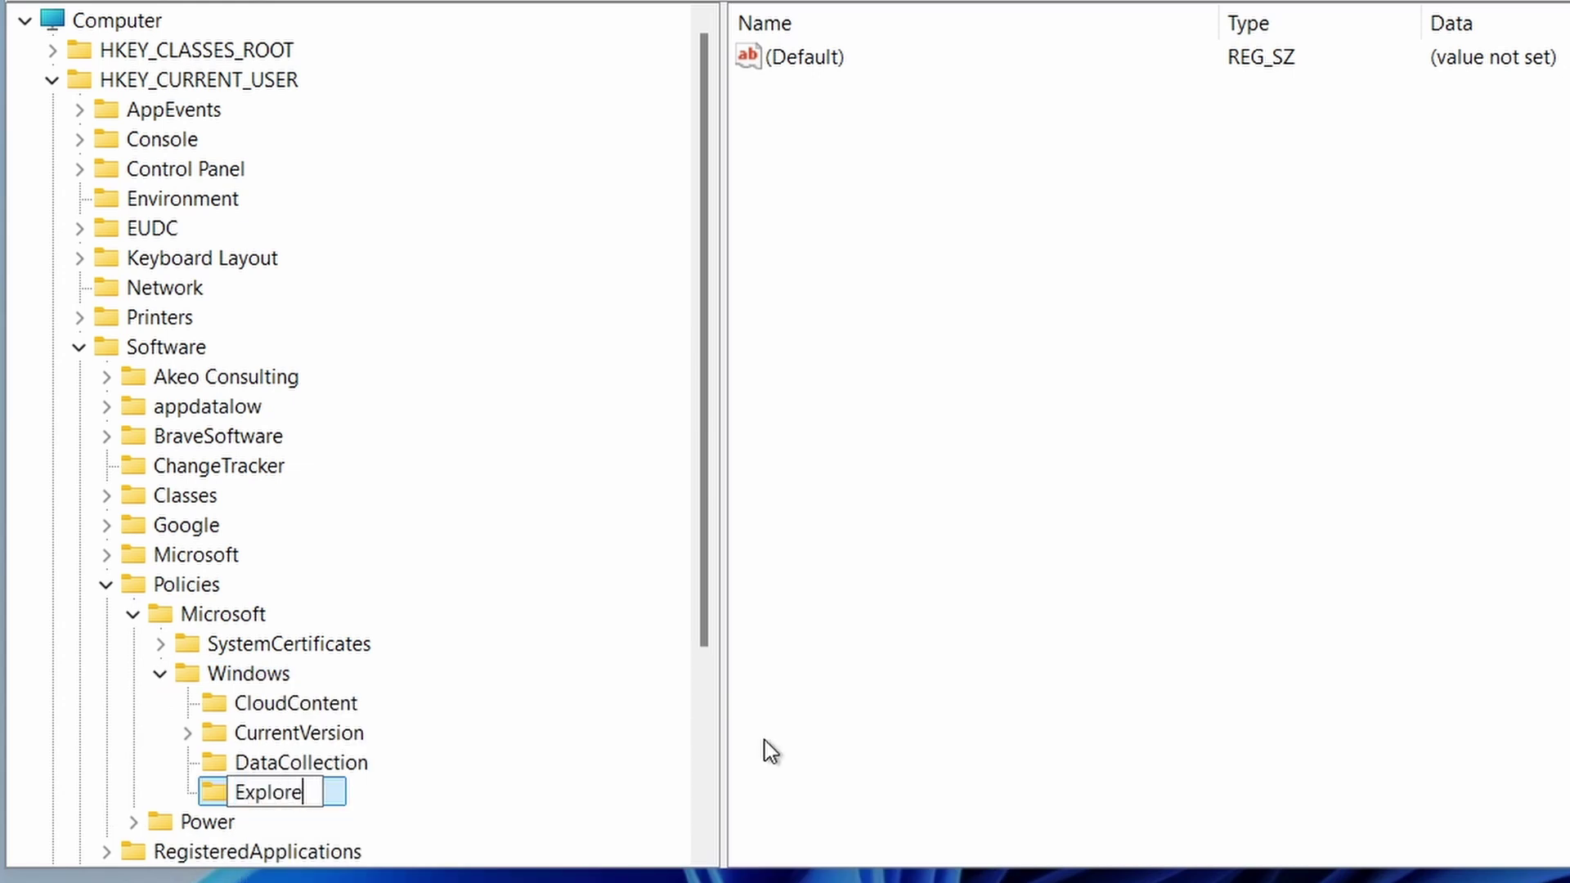
text(r)
key(Return)
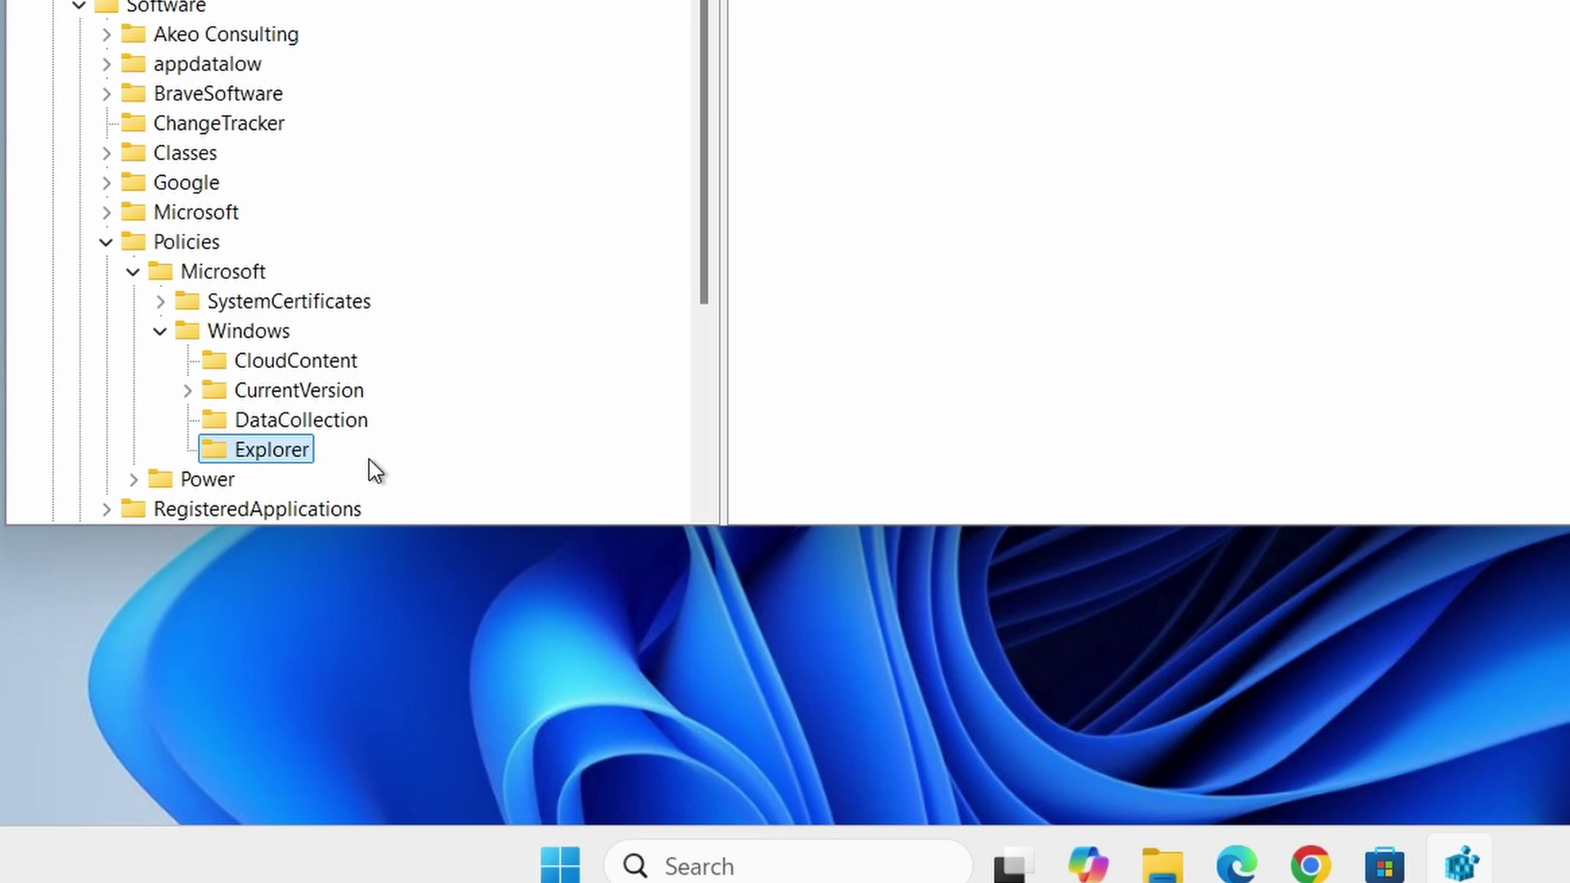
Step: Add a DWORD (32-bit) value DisableSearchBoxSuggestions under Explorer with data 1
right_click(287, 455)
mouse_move(540, 507)
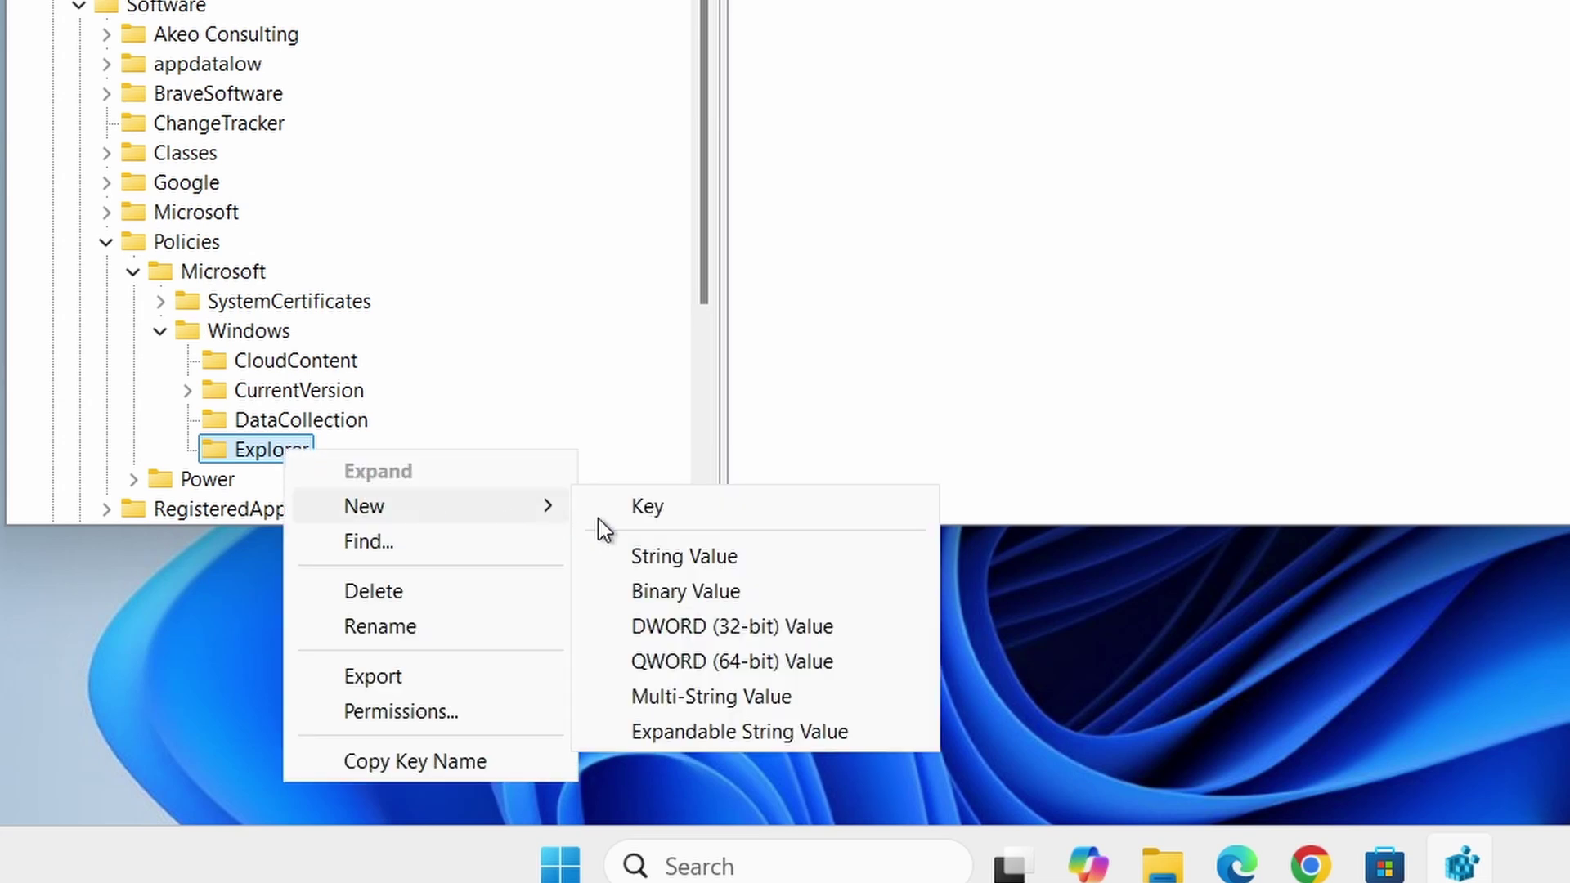
click(734, 628)
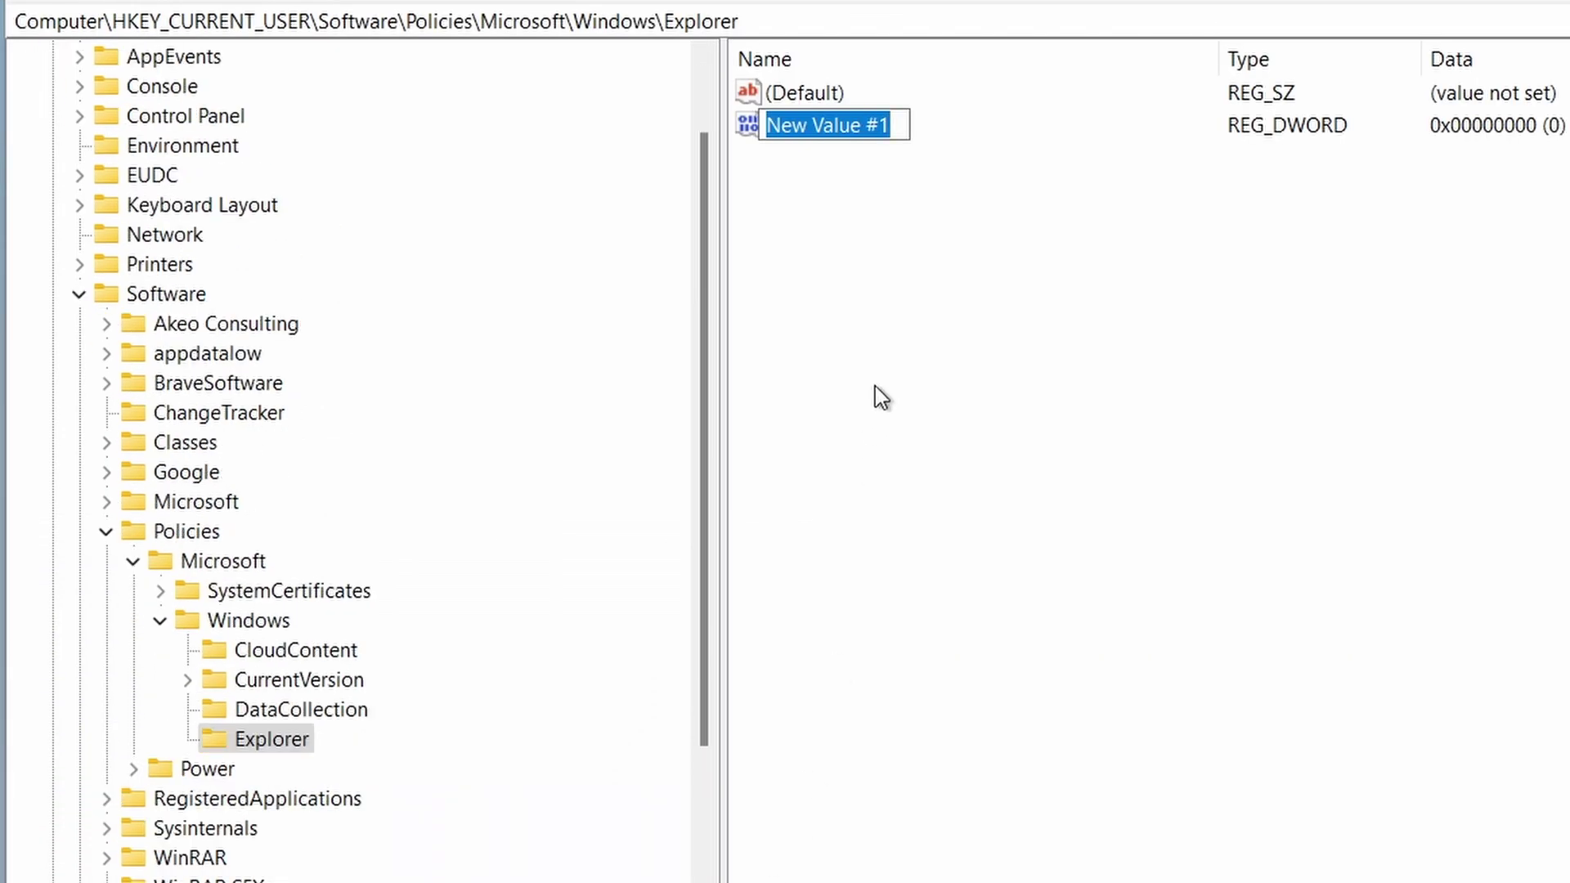
text(Disabl)
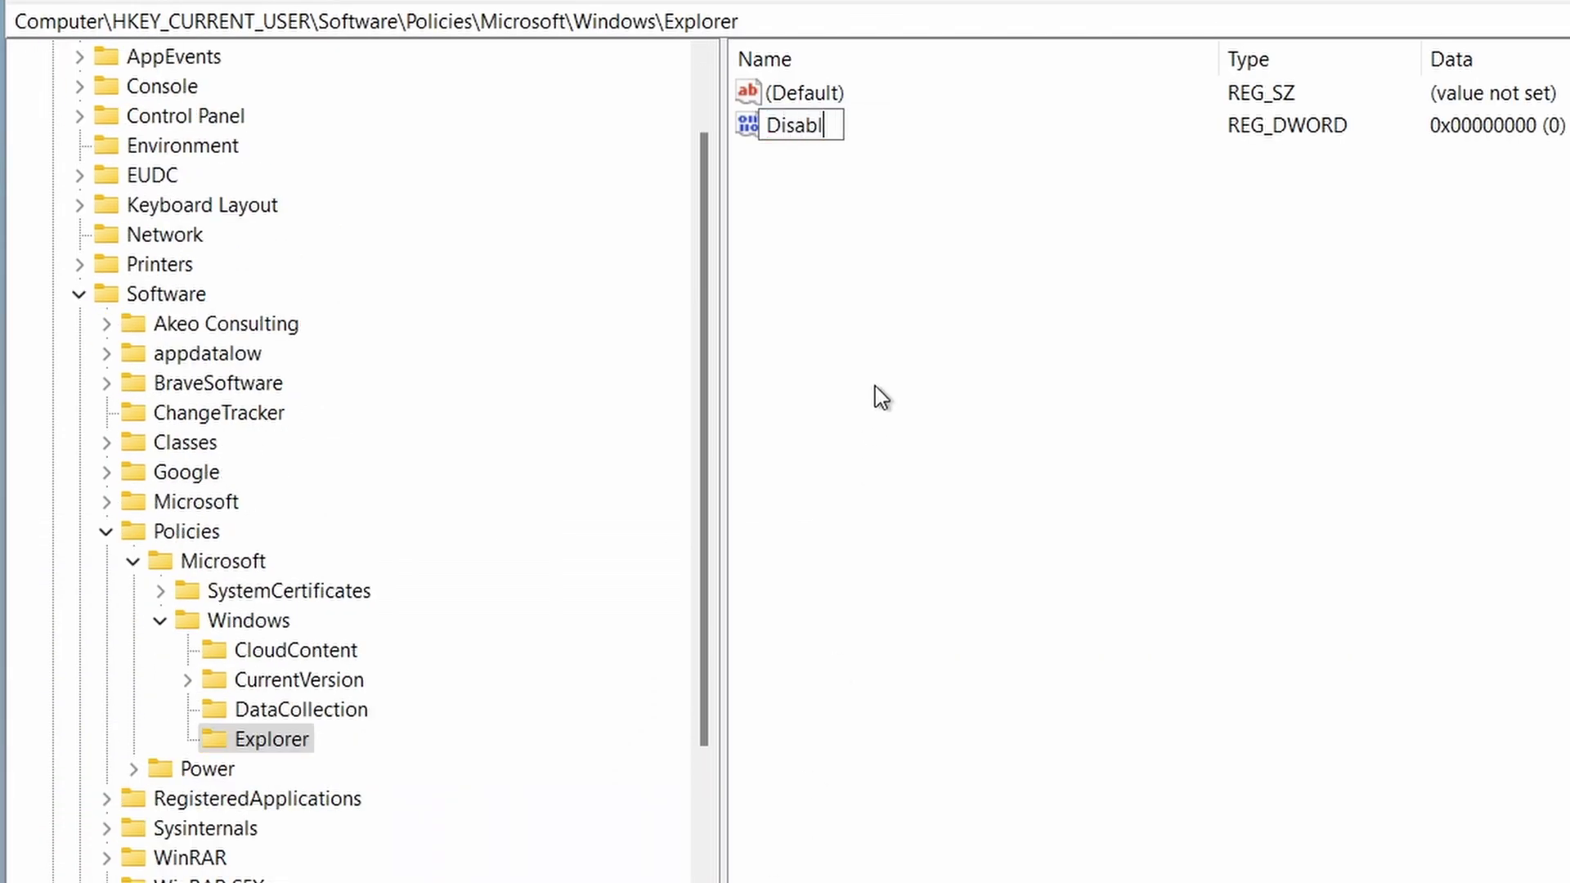
text(eSearch)
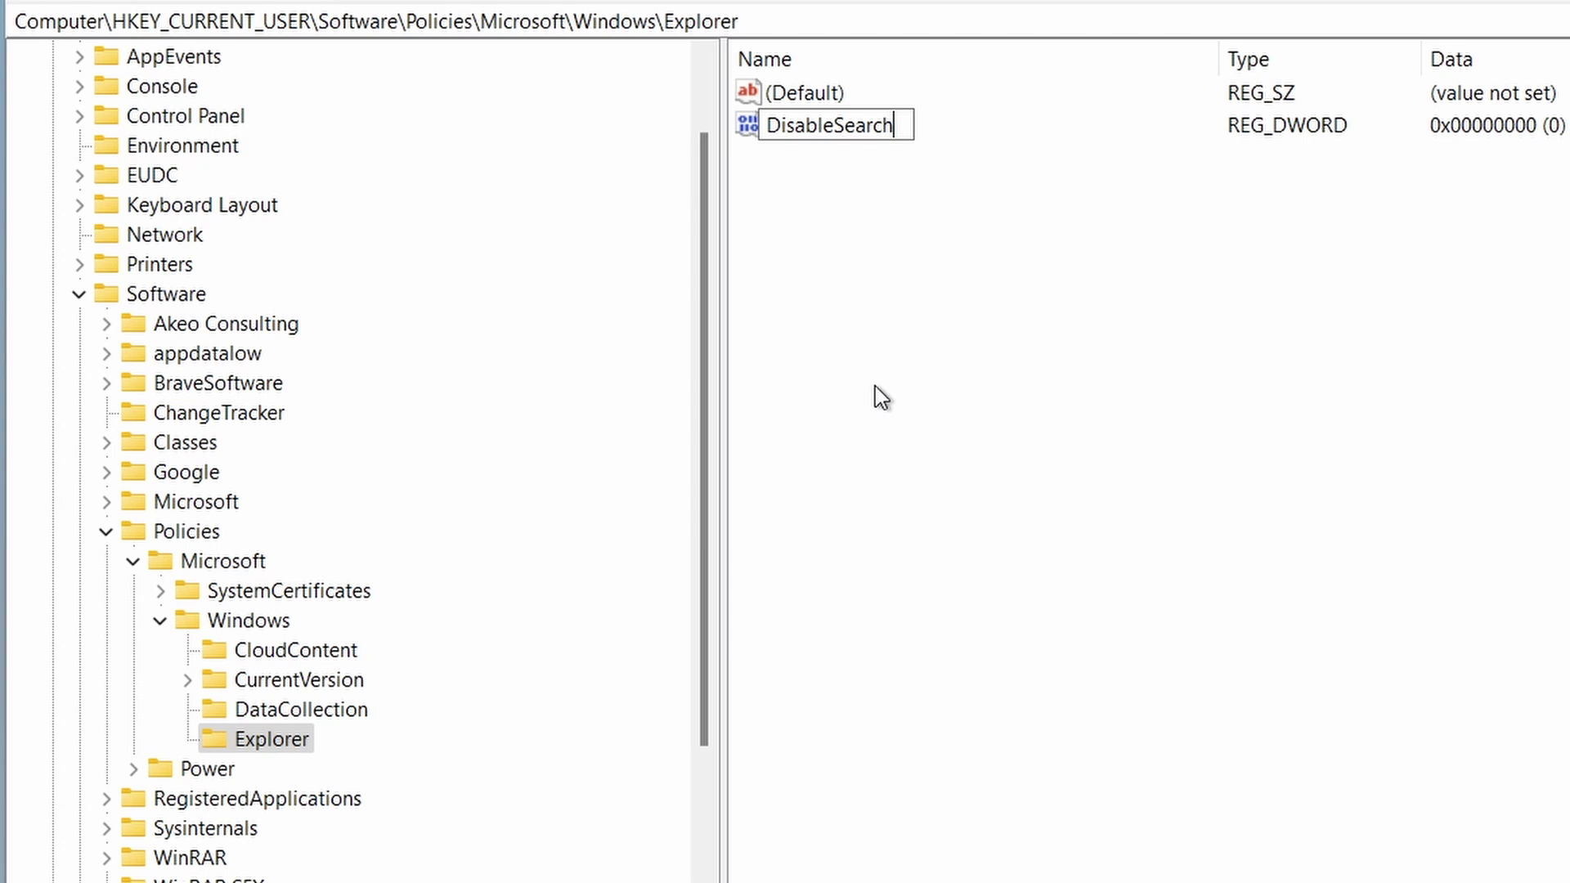
text(BoxSuggestions)
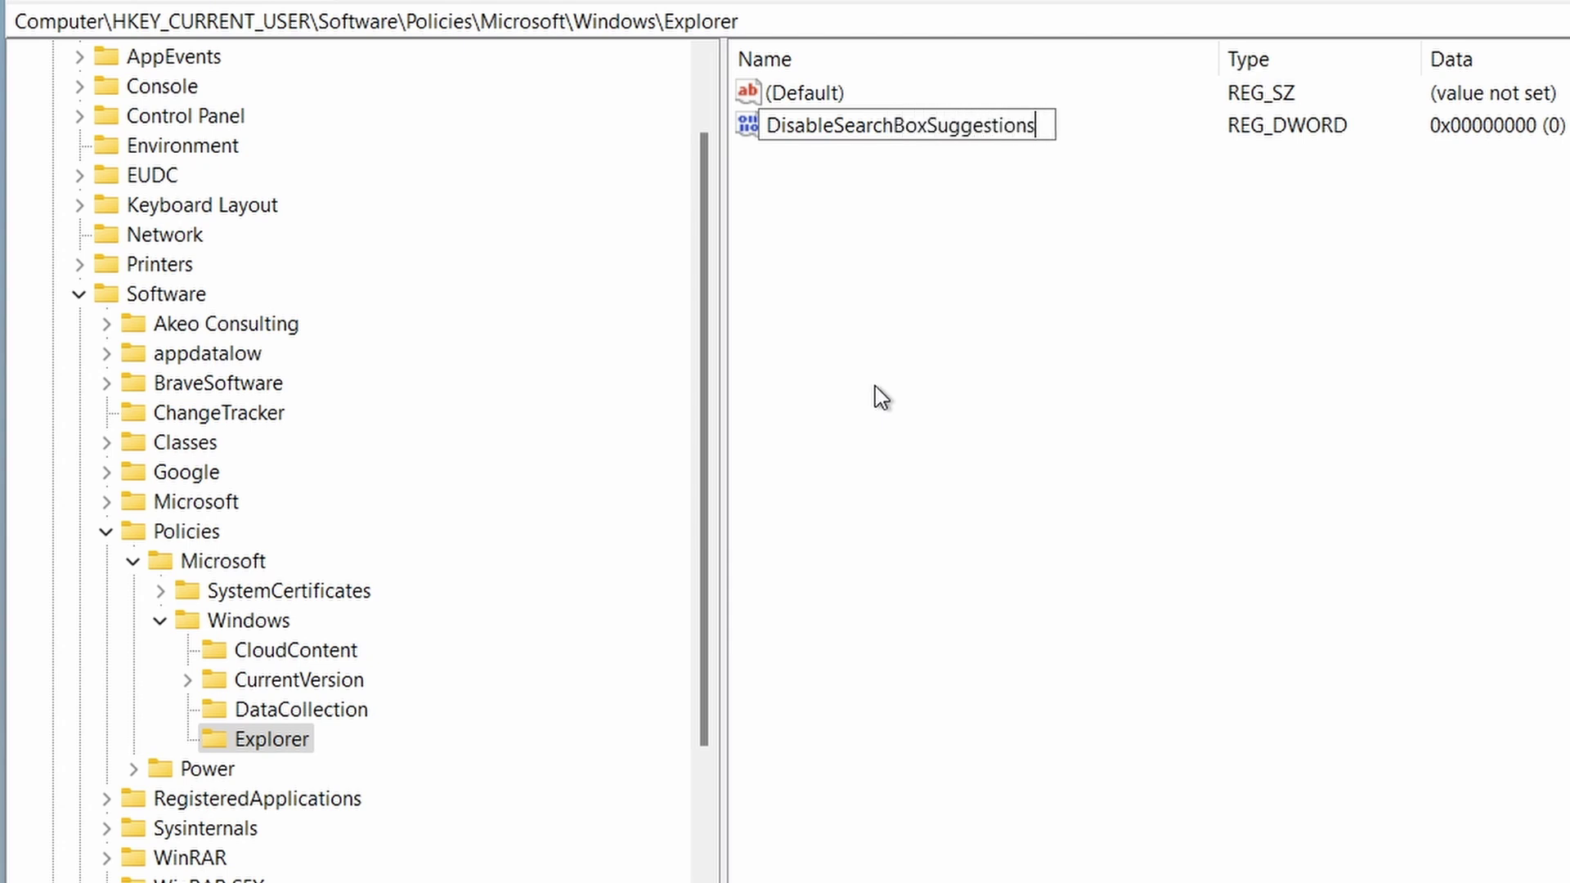
key(Return)
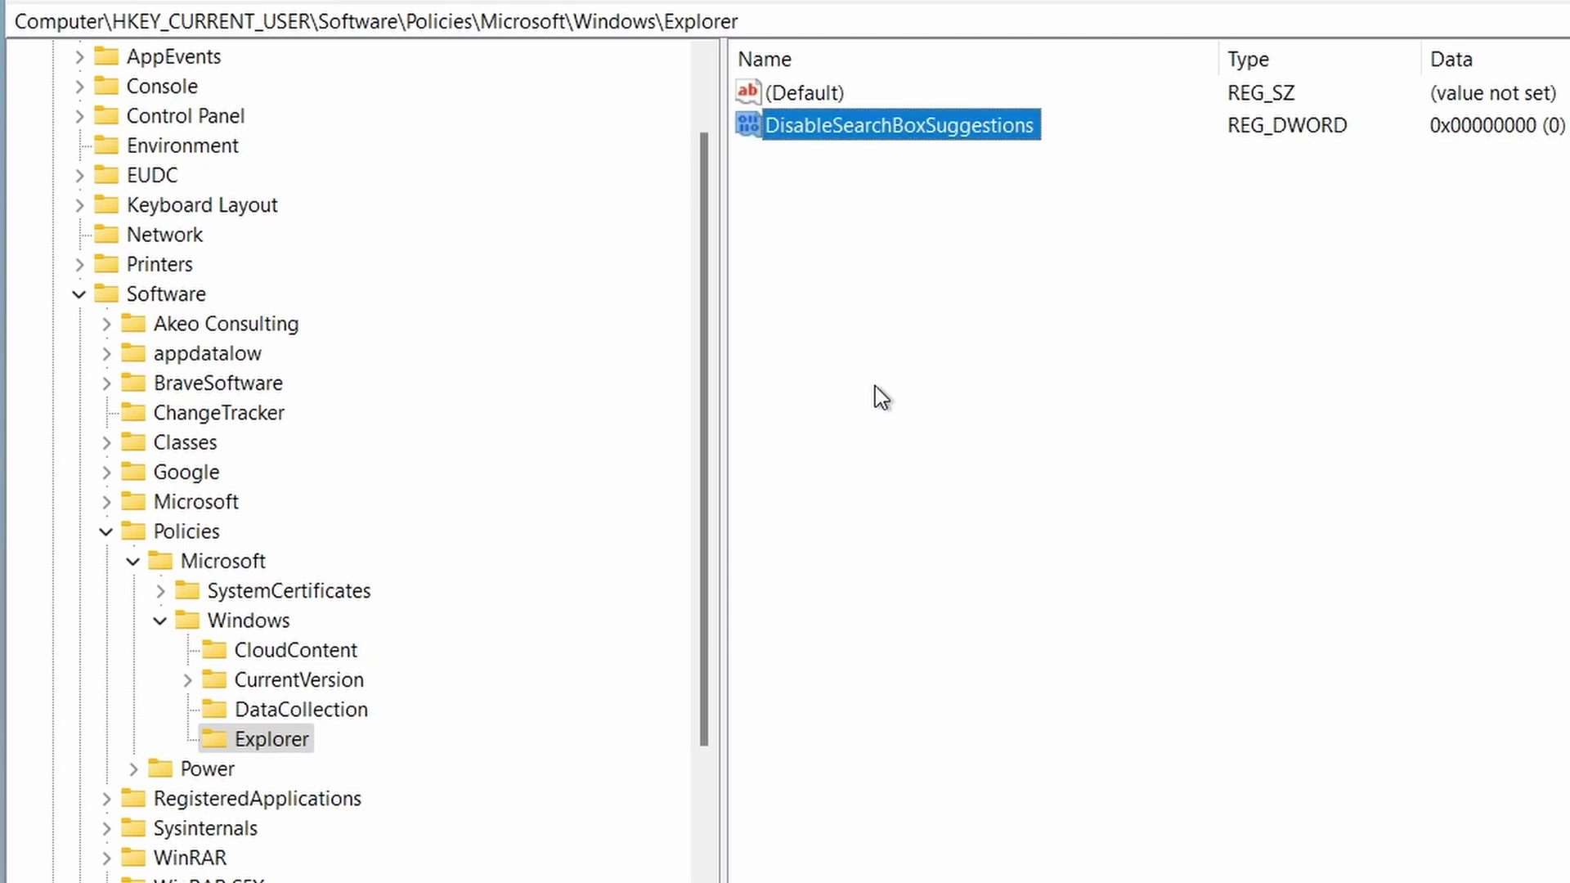
double_click(927, 129)
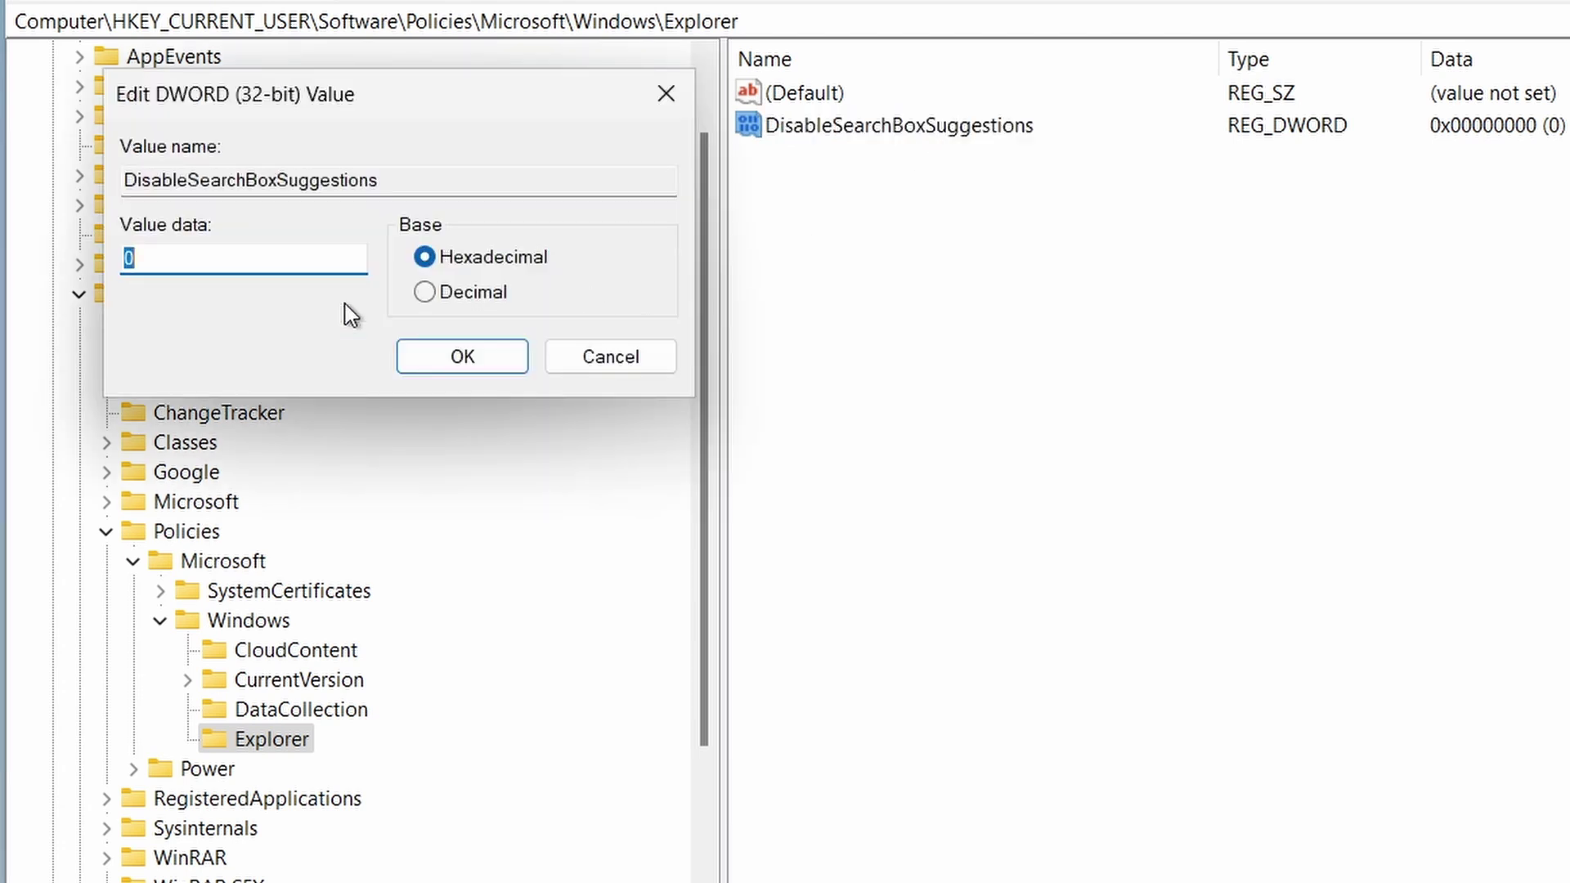
text(1)
click(445, 354)
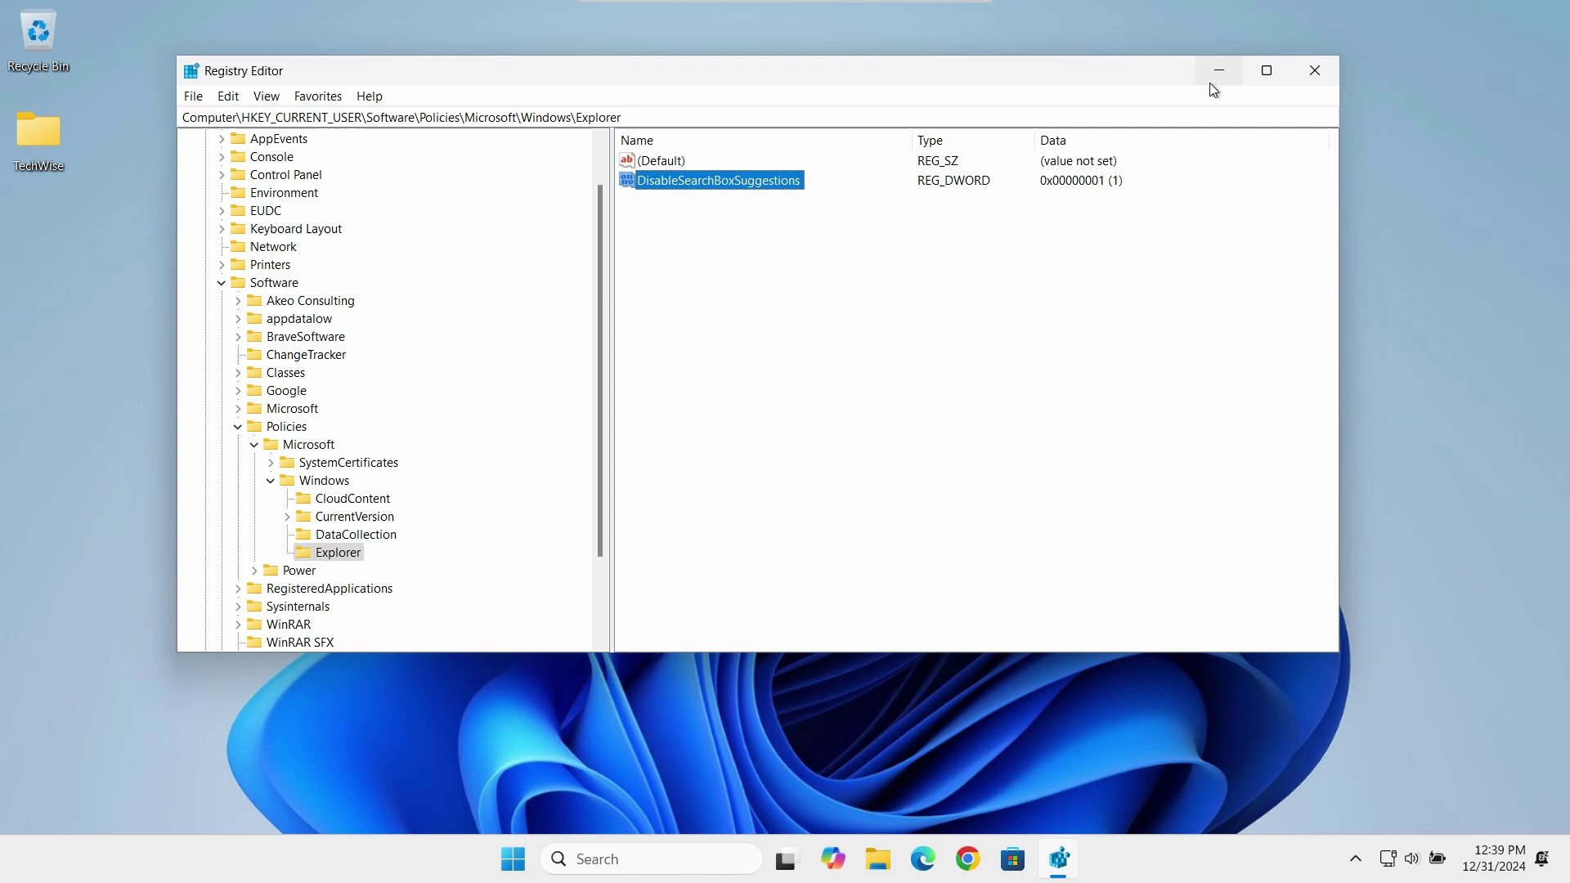
Step: Restart the Windows Explorer process from Task Manager to reload the taskbar
key(super+d)
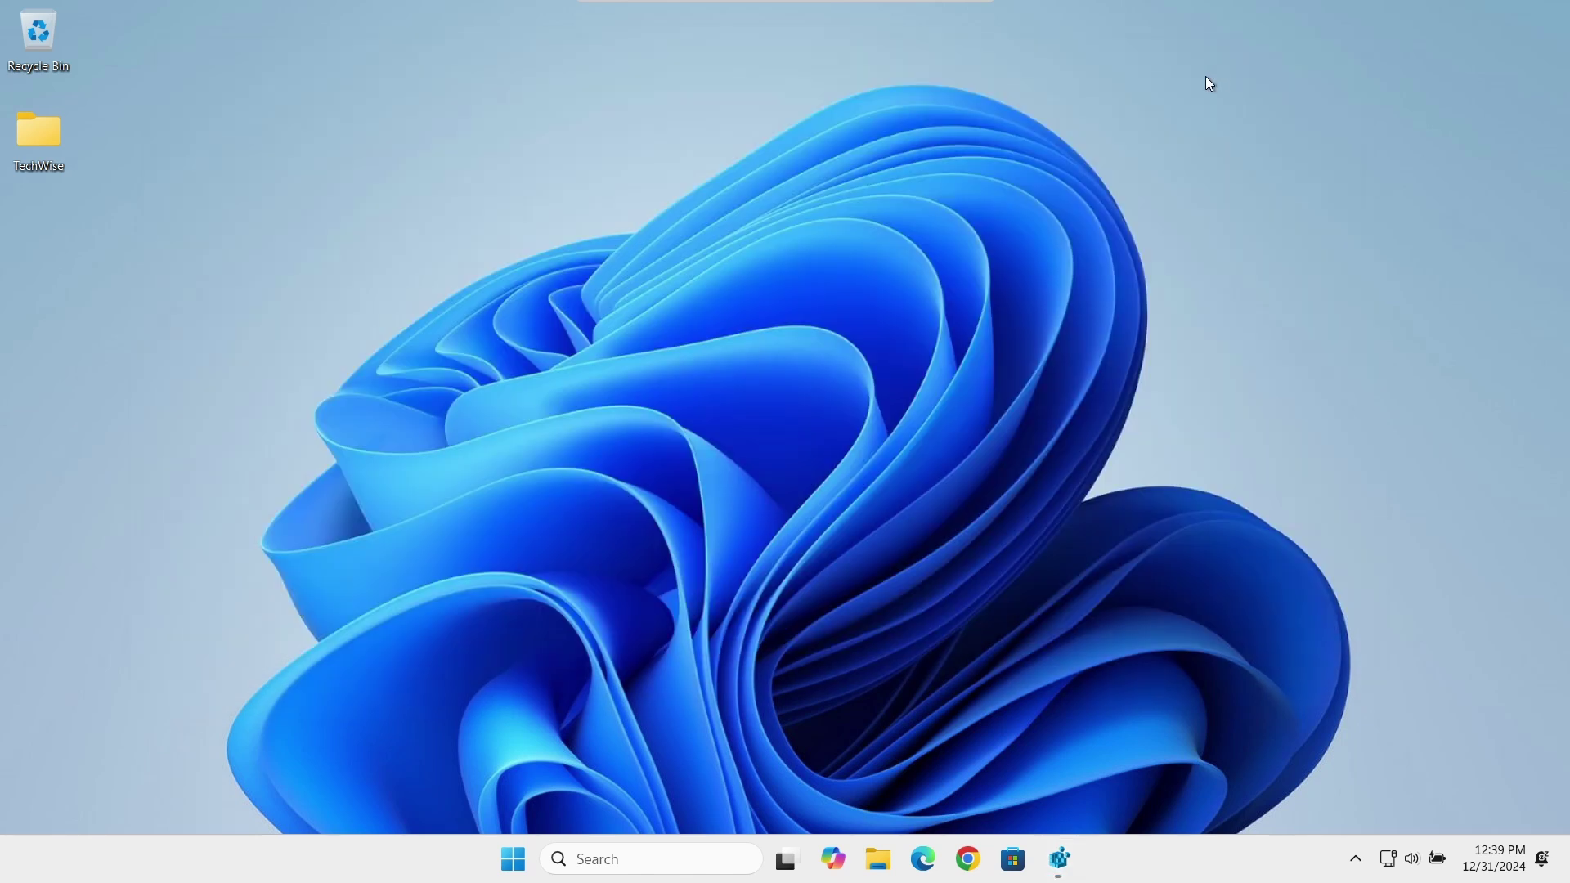
right_click(456, 868)
click(548, 781)
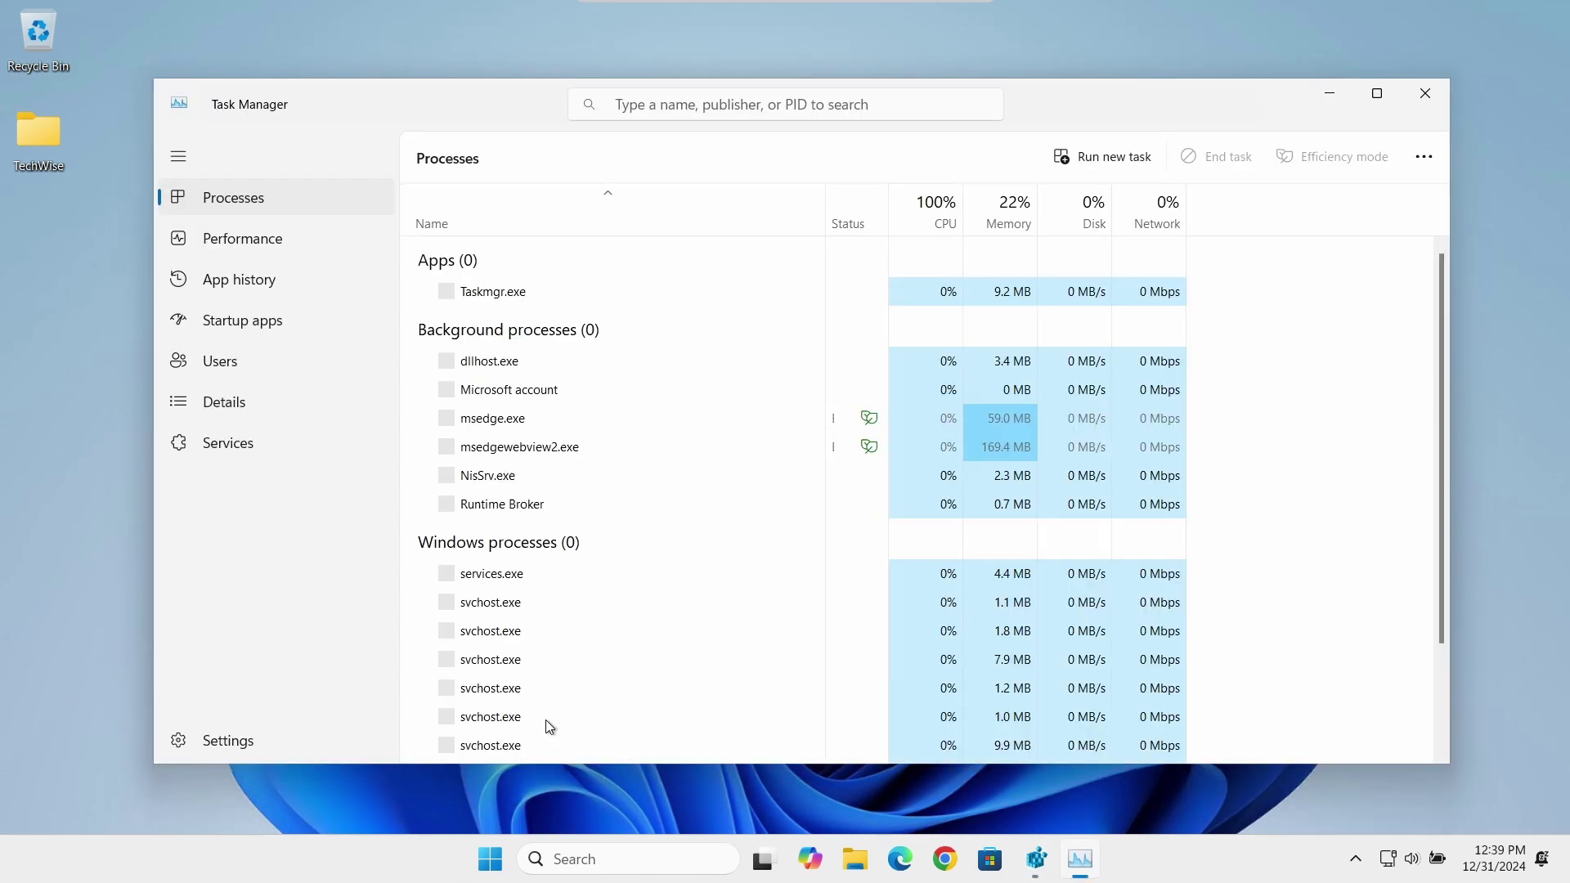
scroll(598, 628, down, 20)
right_click(544, 635)
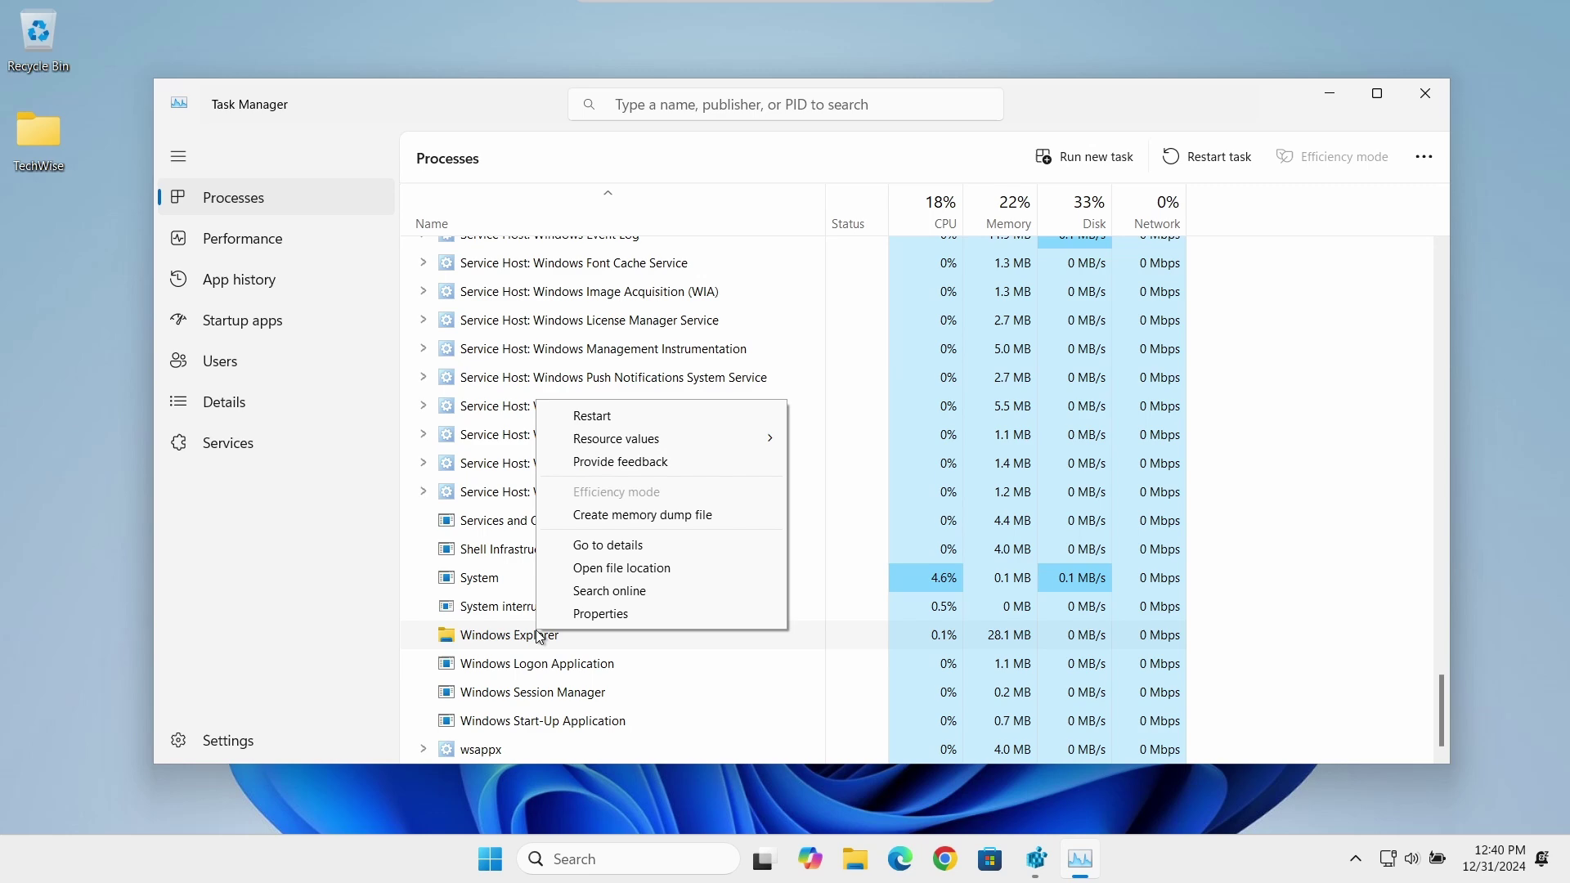
click(645, 417)
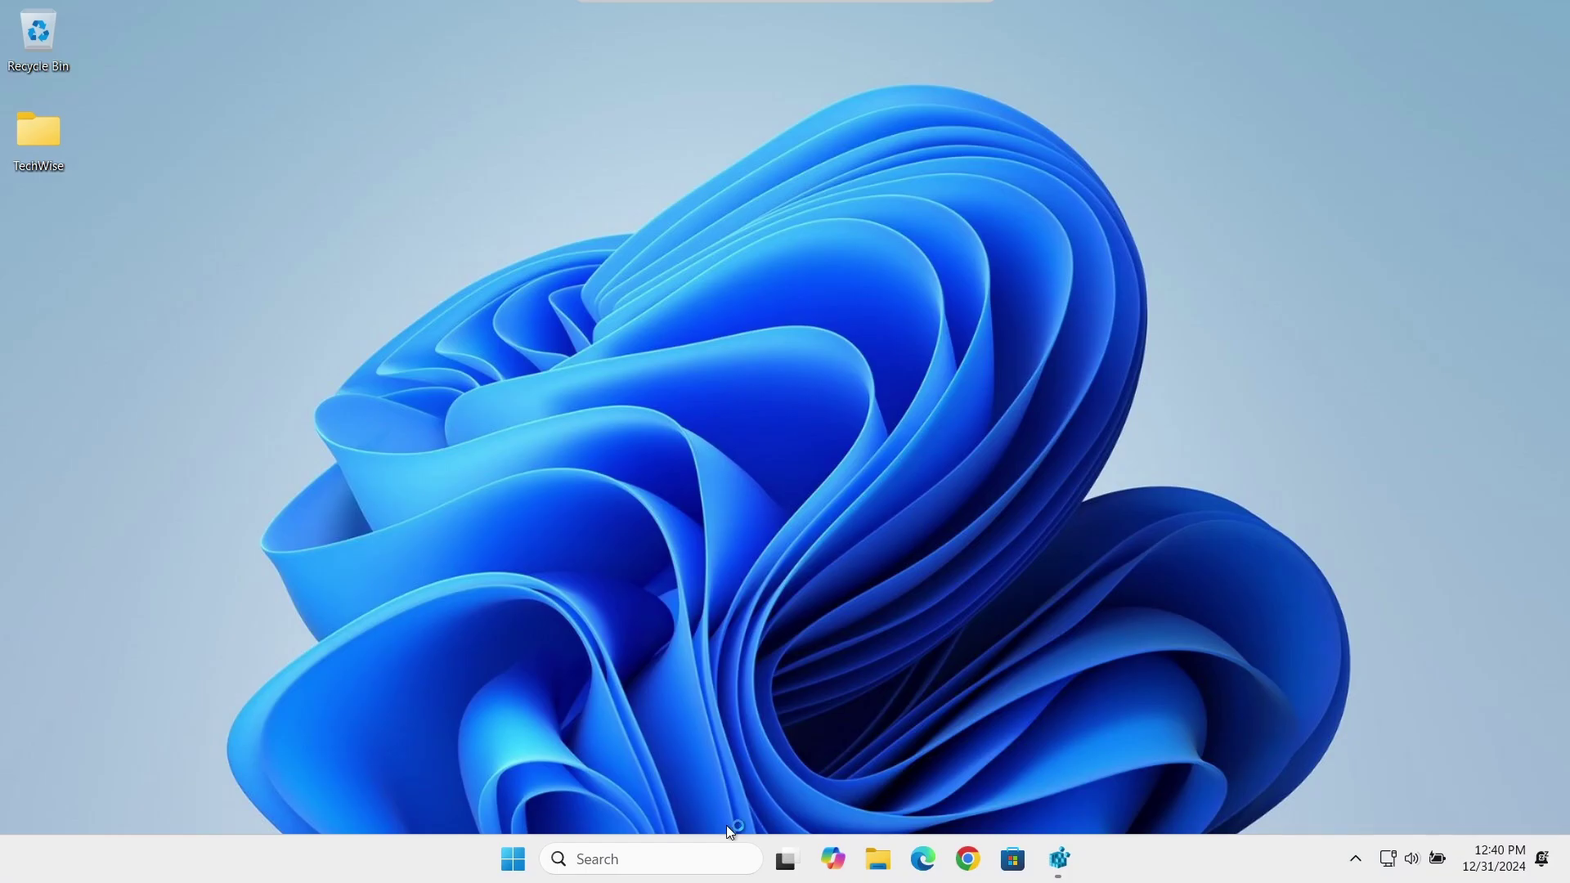
click(672, 856)
text(opera )
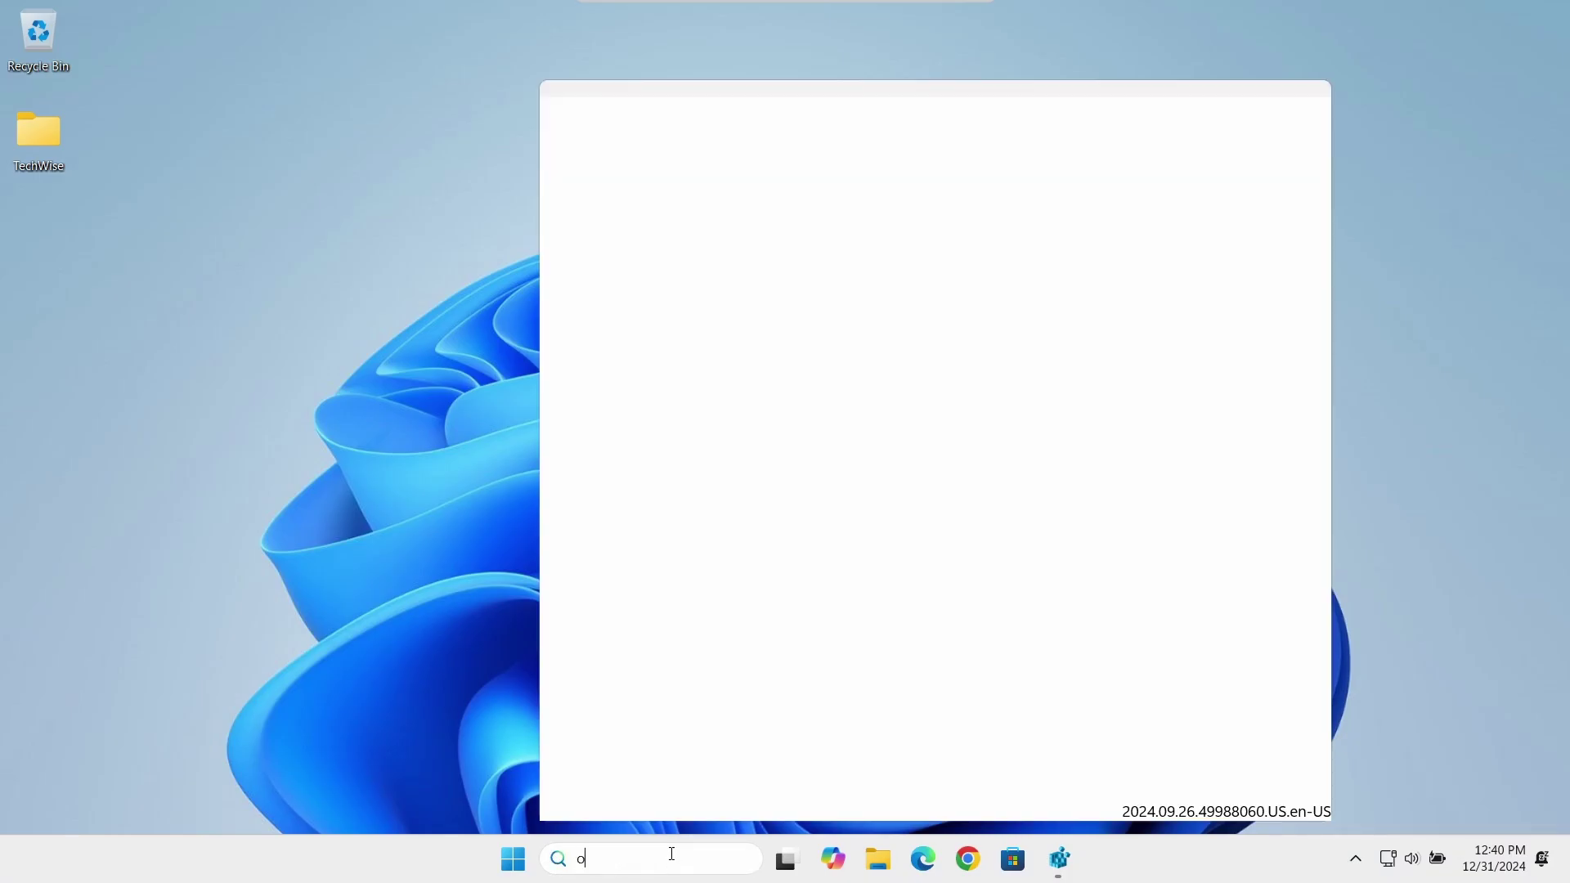
text(min)
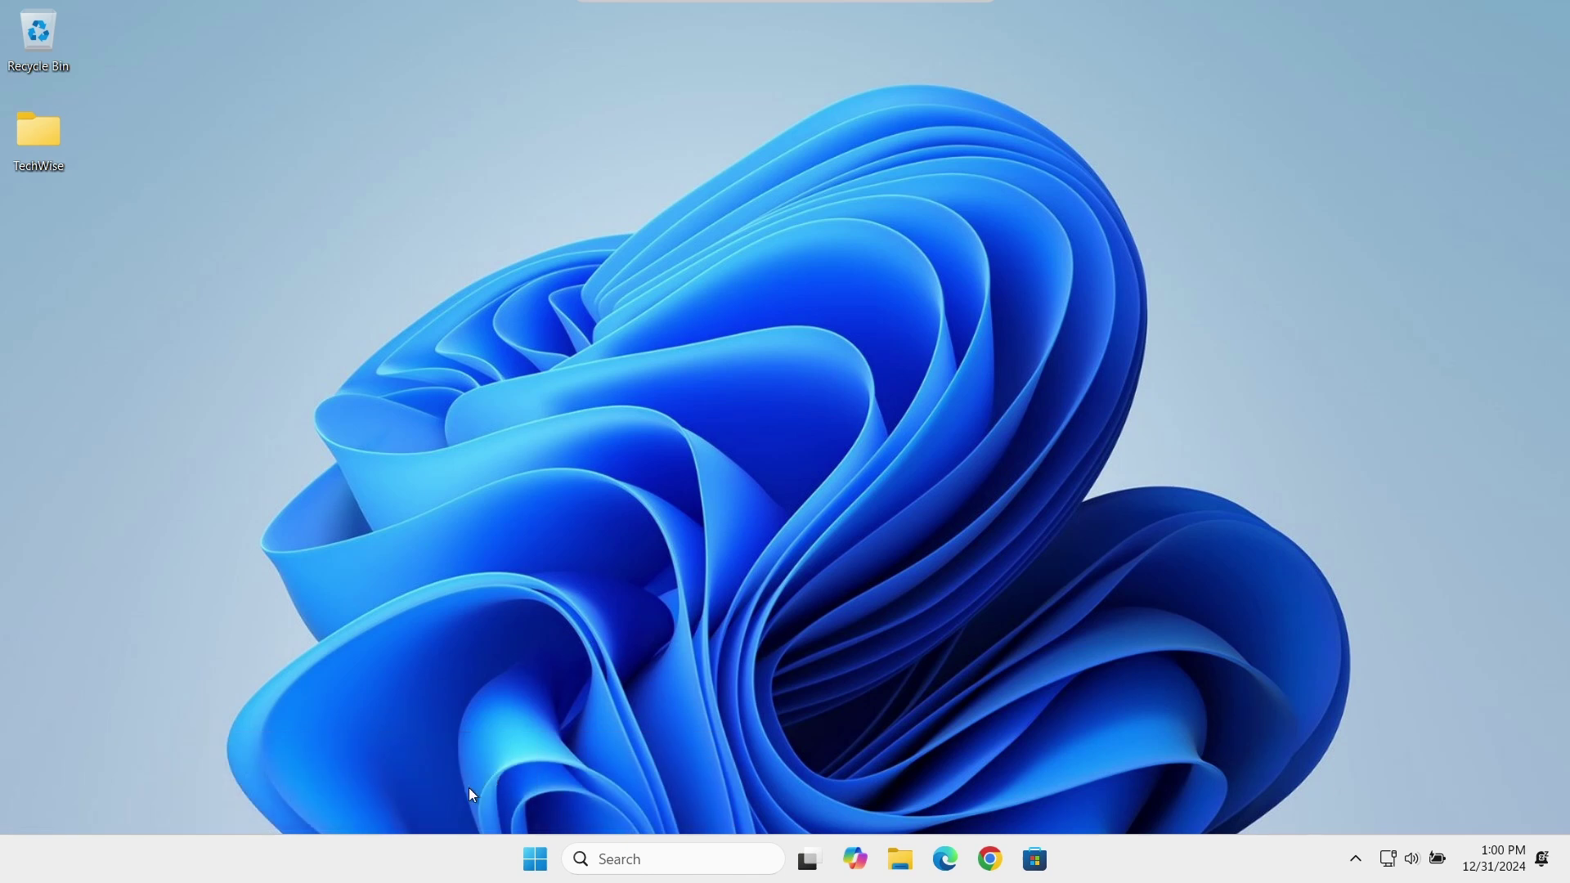
Step: Show Task Manager's Startup apps list sorted by name in descending order
right_click(451, 858)
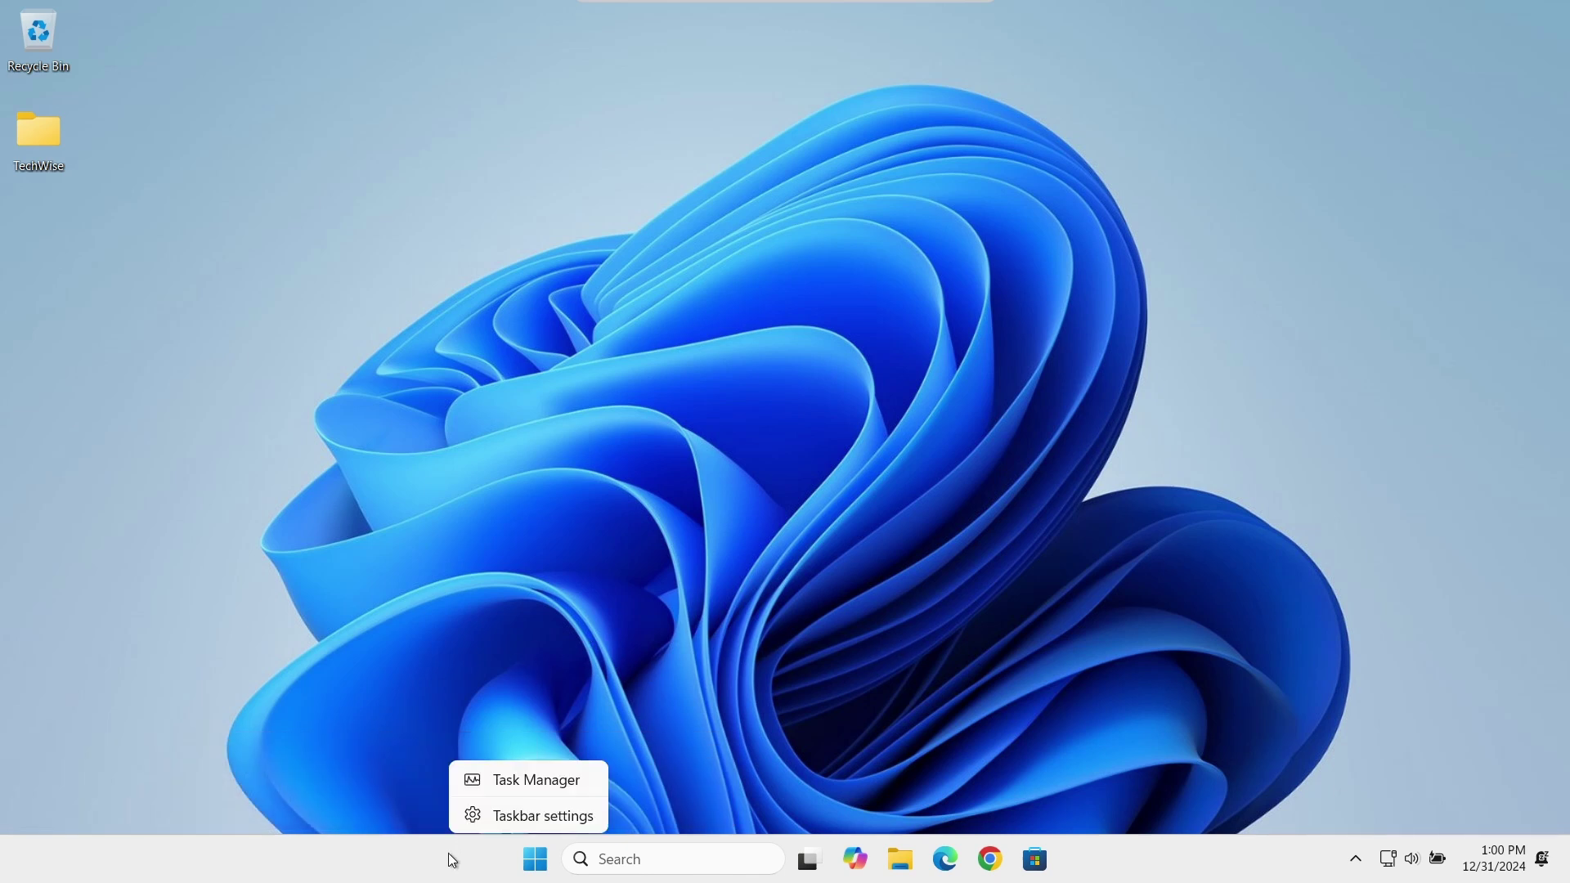
click(540, 780)
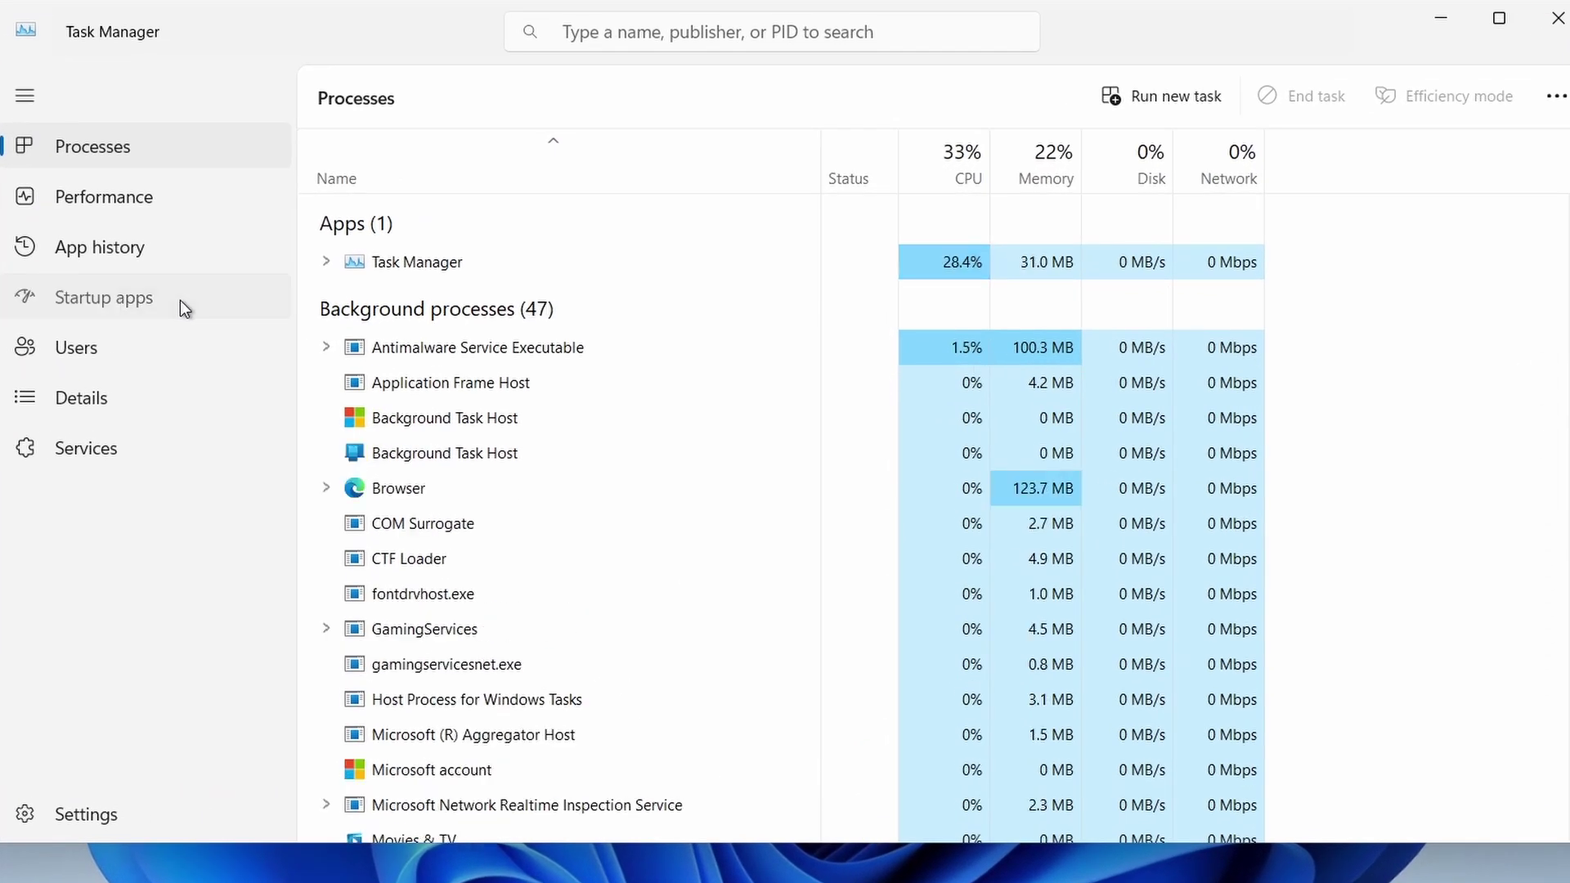
click(180, 301)
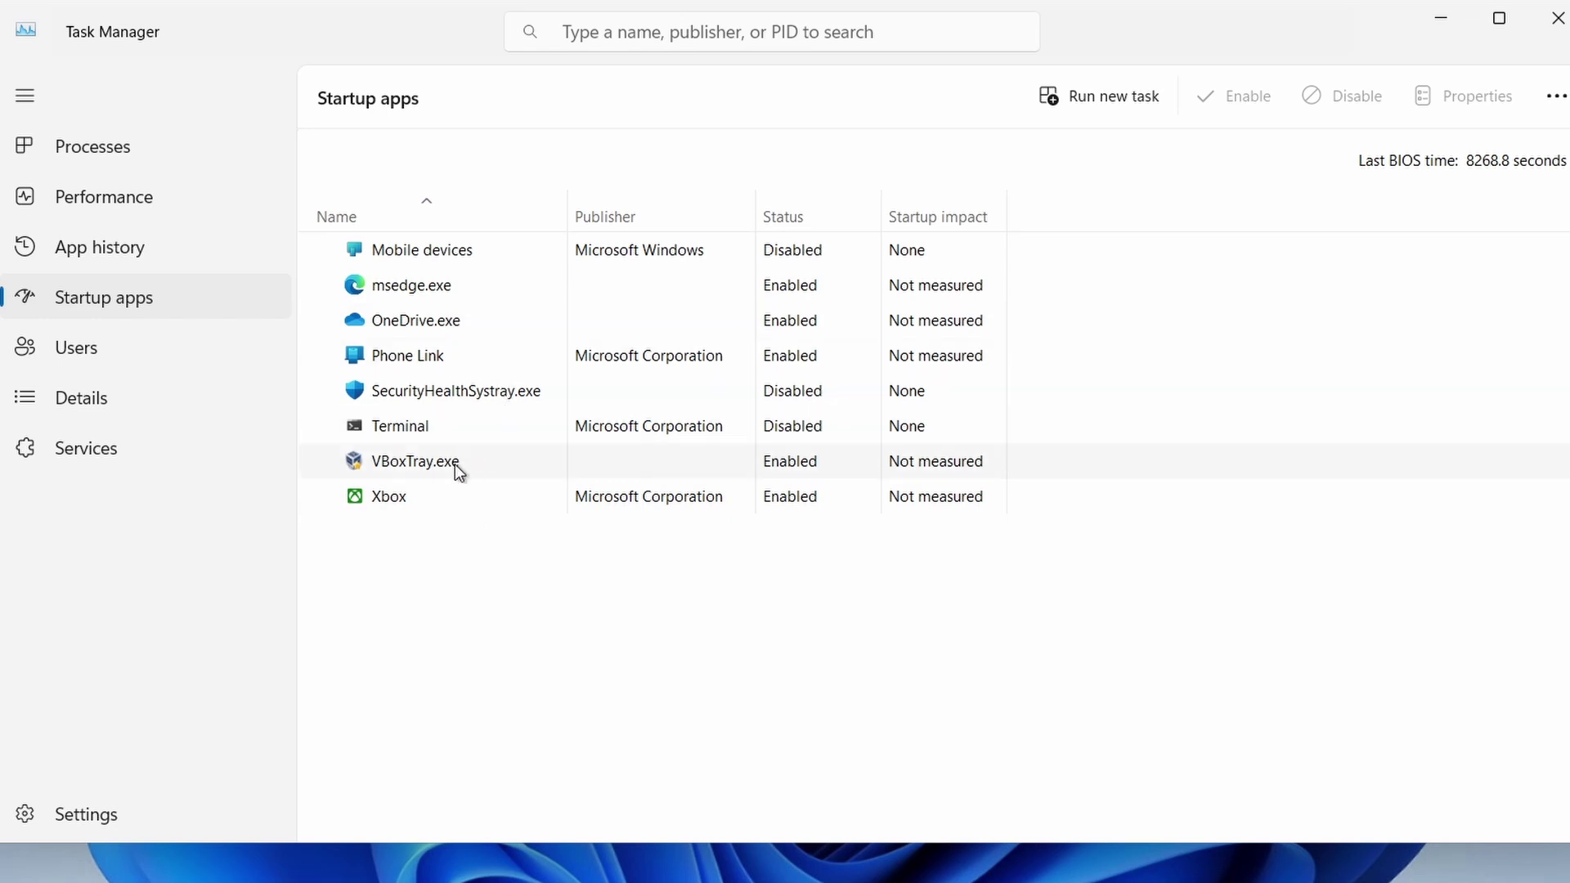
right_click(424, 322)
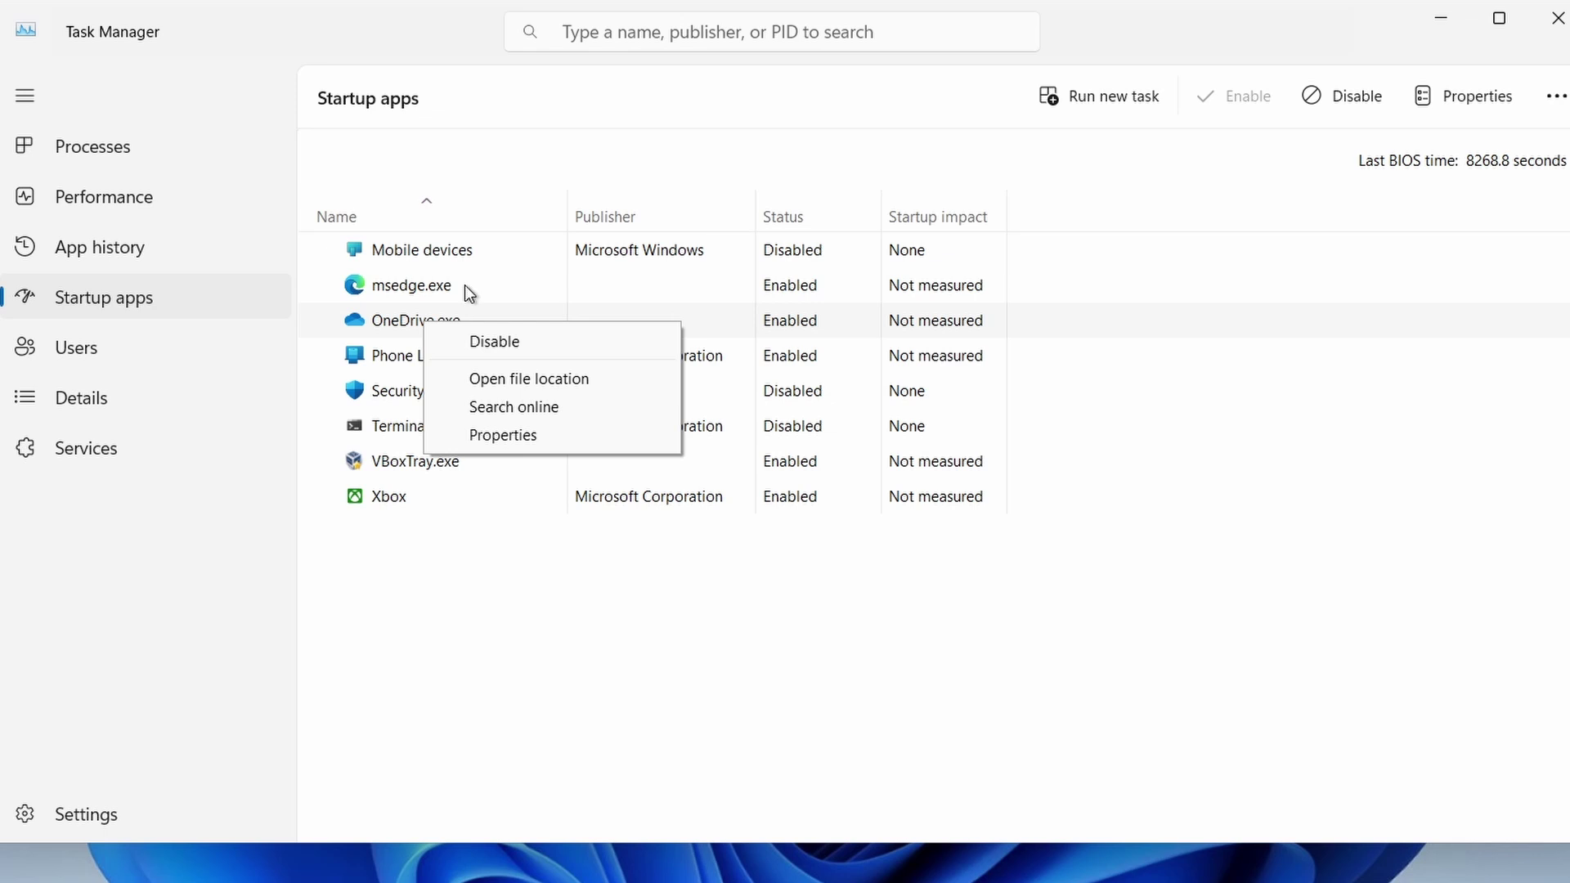
click(529, 193)
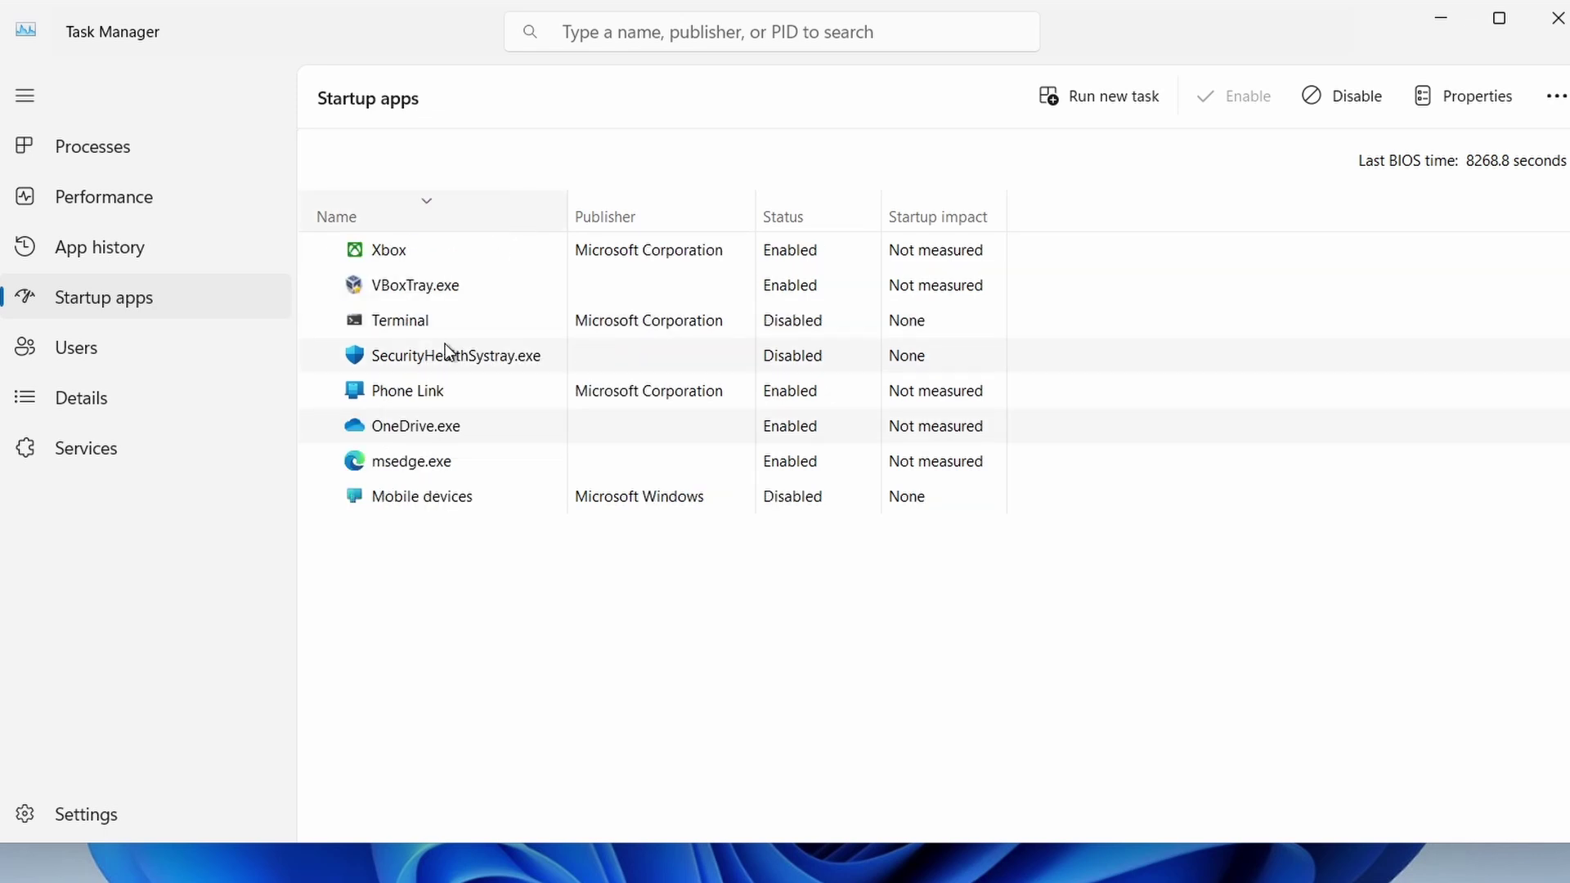
Step: Disable Phone Link, OneDrive.exe, msedge.exe and Xbox at startup
right_click(440, 395)
click(490, 407)
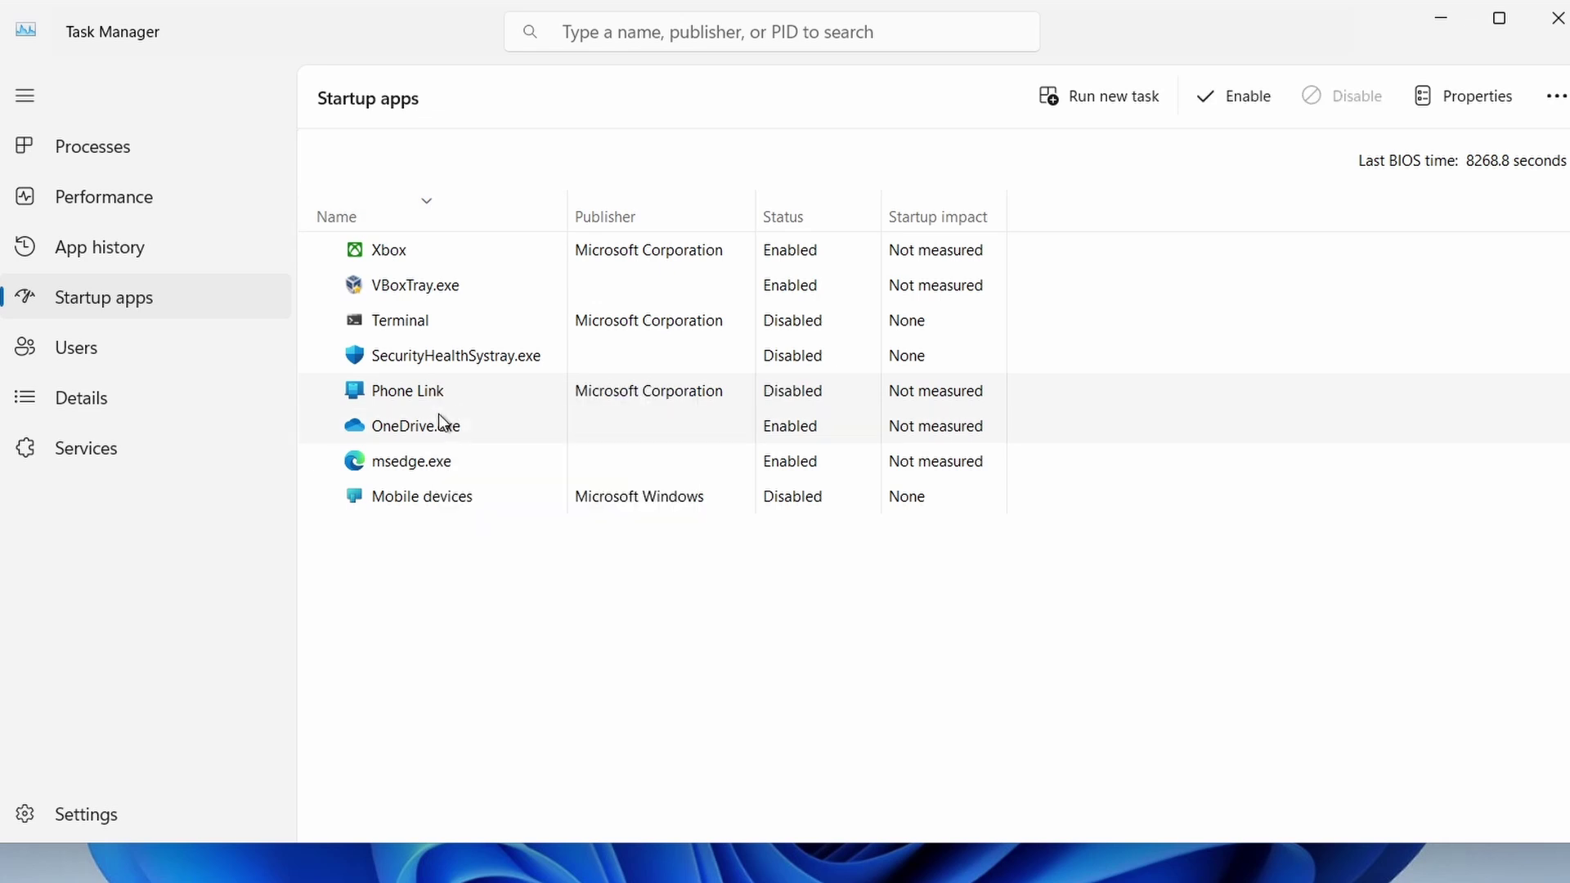
right_click(415, 431)
click(499, 441)
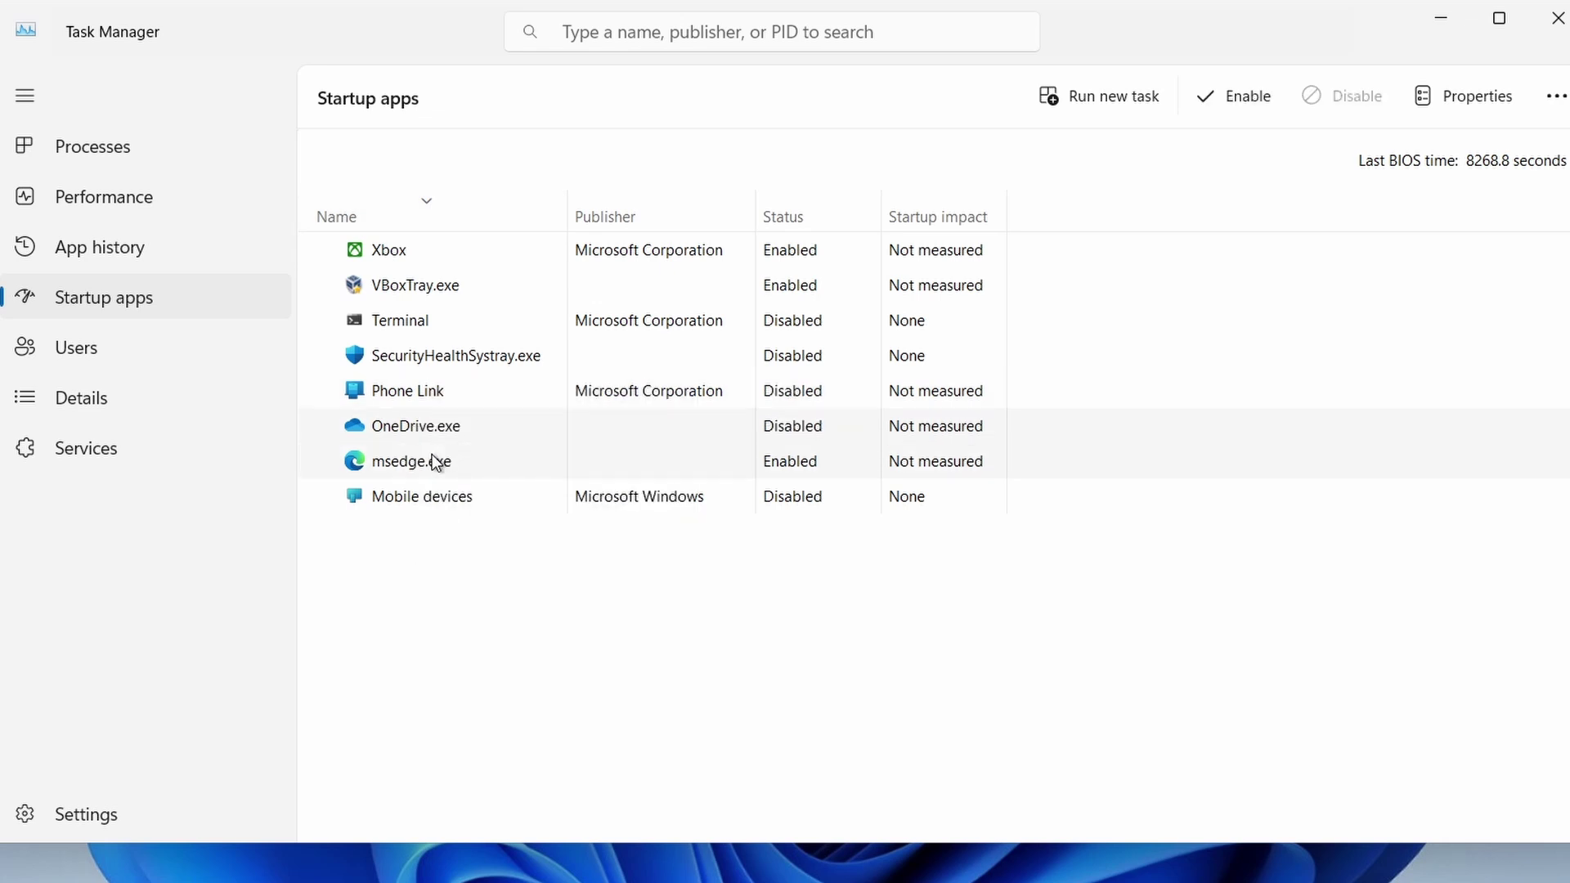
right_click(414, 464)
click(490, 483)
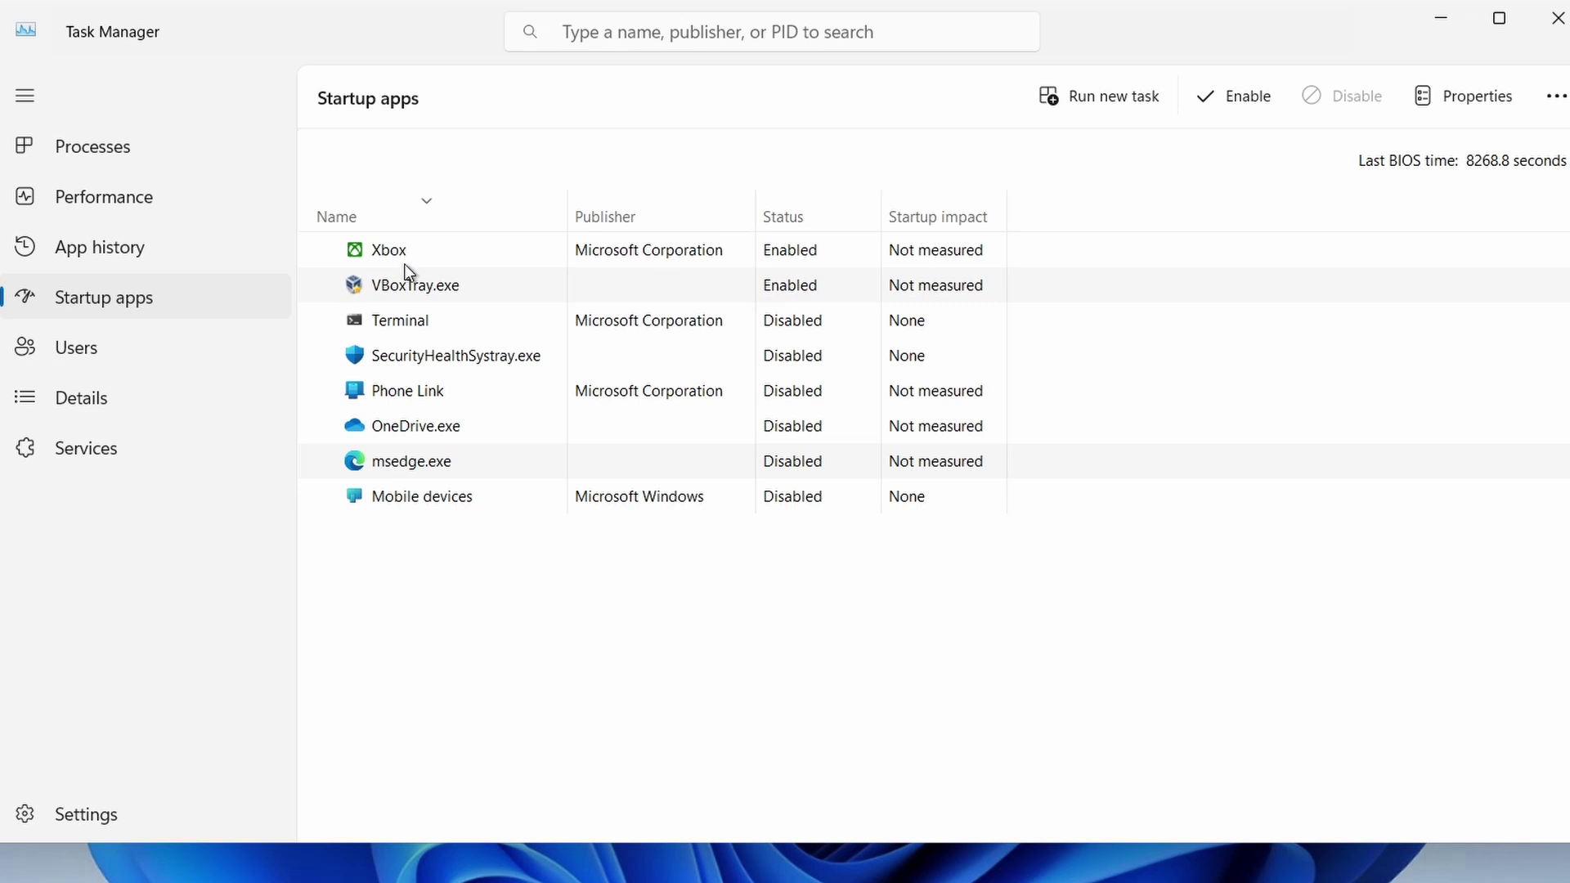
right_click(407, 258)
click(466, 271)
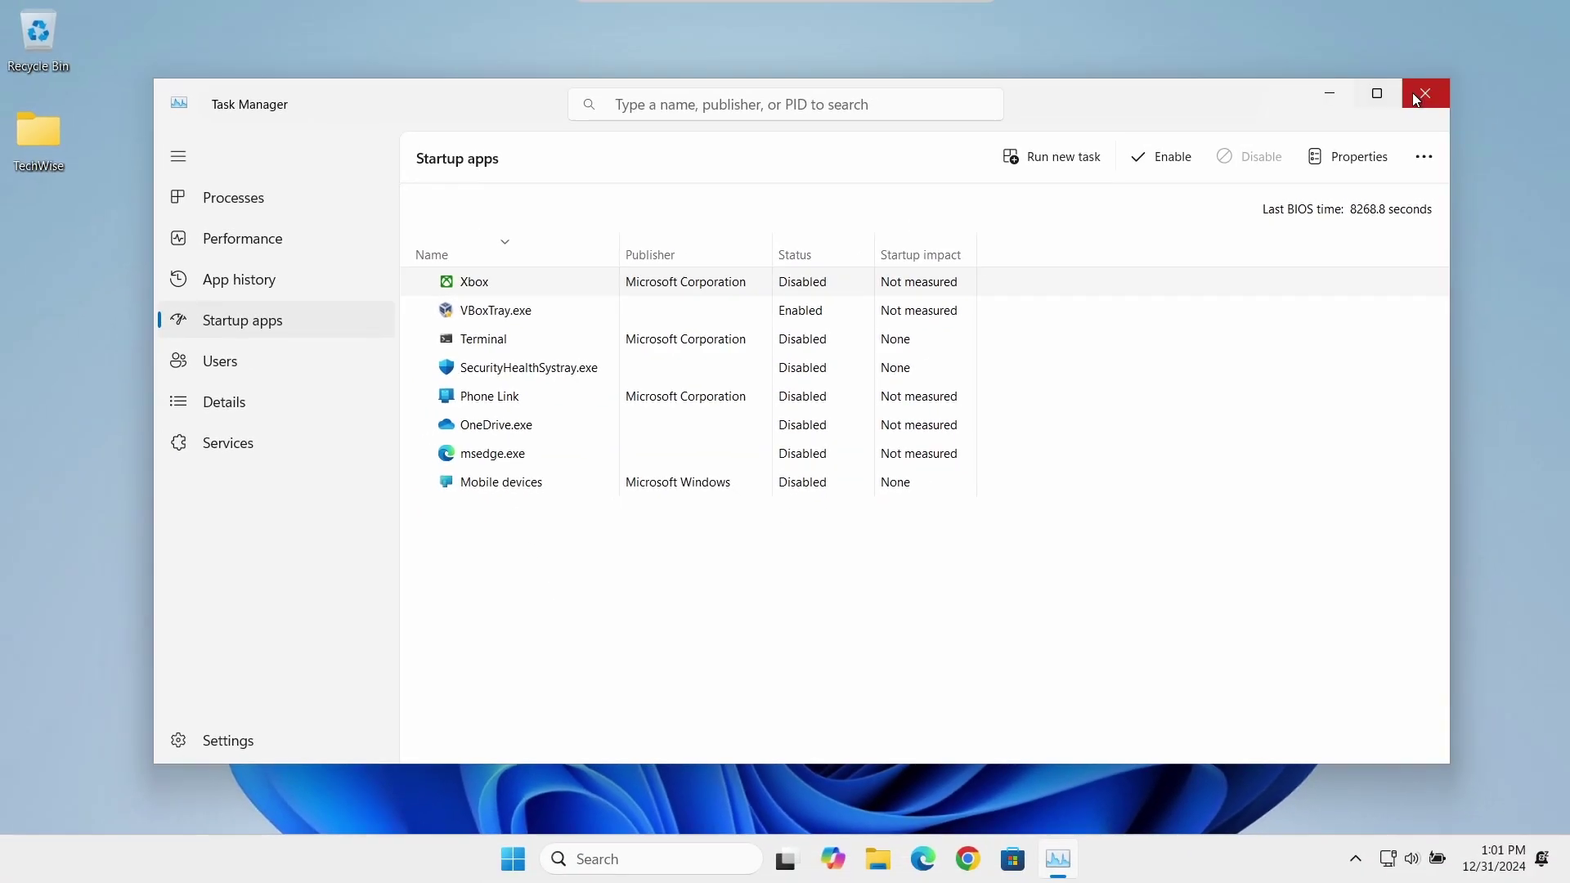
Step: Close the Task Manager window
click(1558, 18)
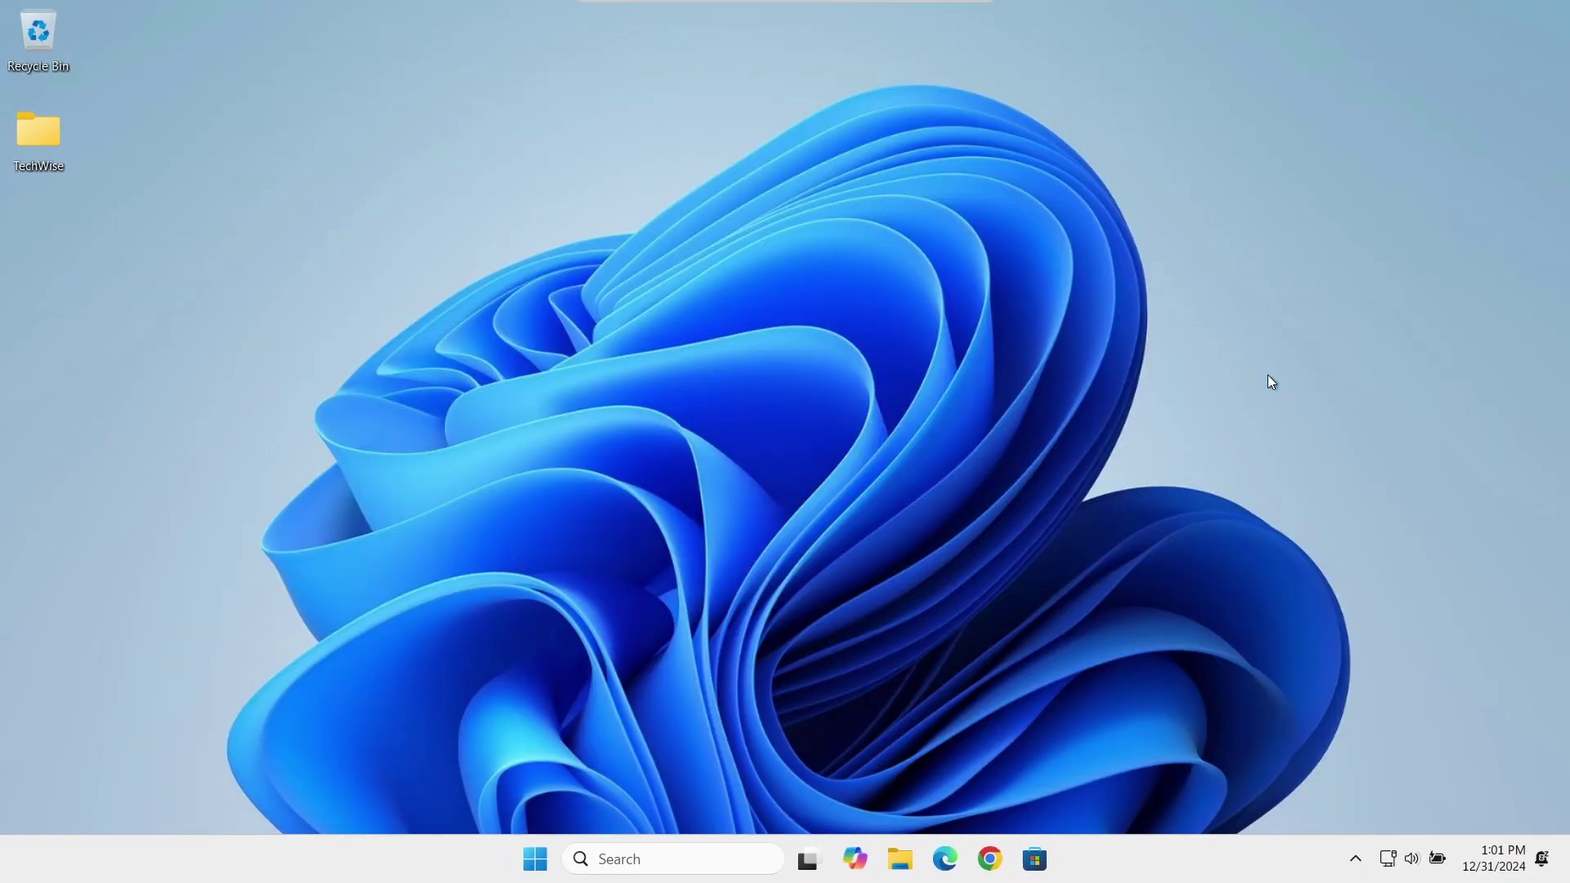